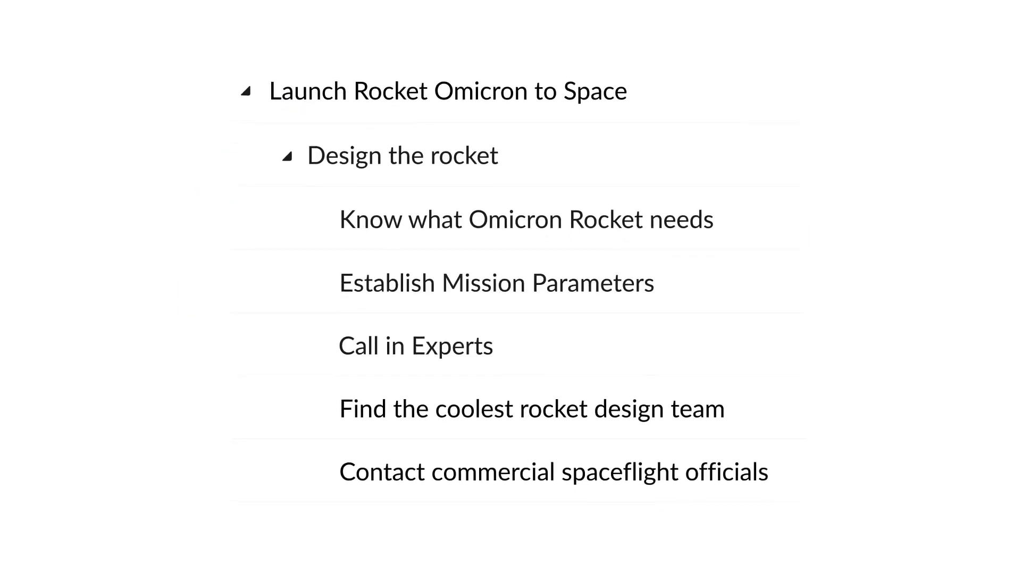
Open the Launch Reviews project in the Tool Finder workspace, showing its welcome task list
drag(354, 408, 355, 400)
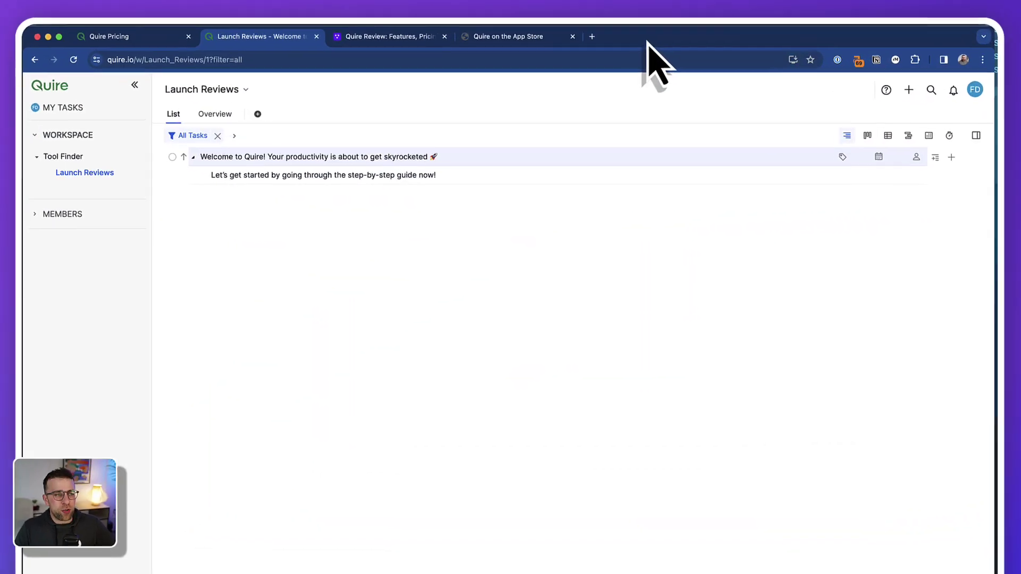
click(159, 35)
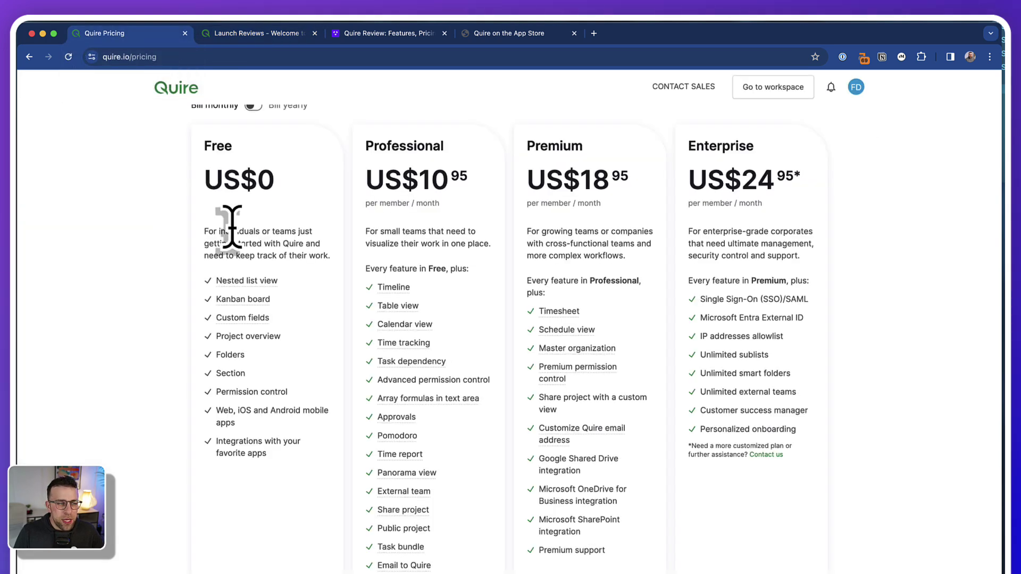
scroll(204, 237, up, 1)
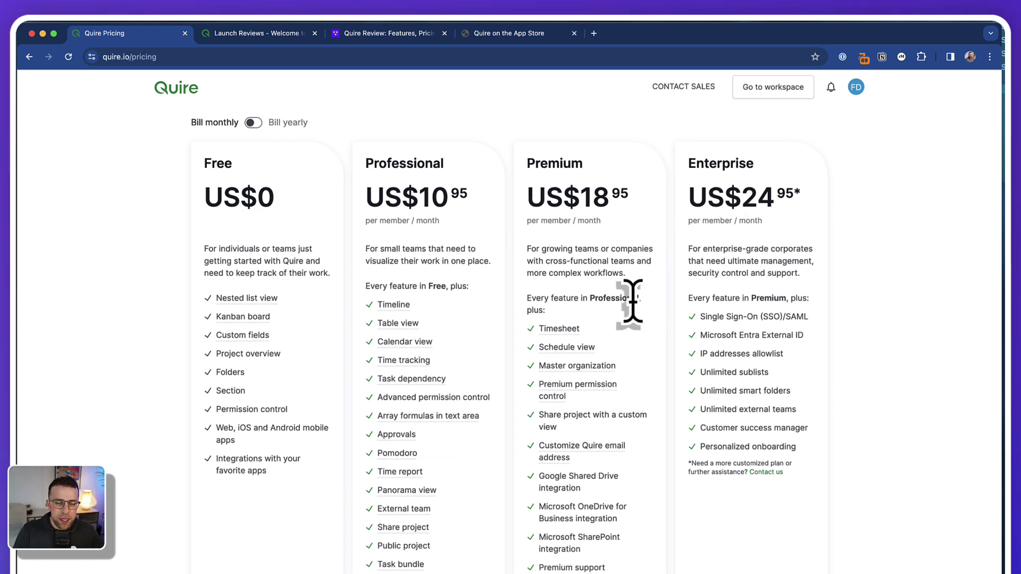
scroll(631, 296, down, 3)
scroll(643, 328, up, 2)
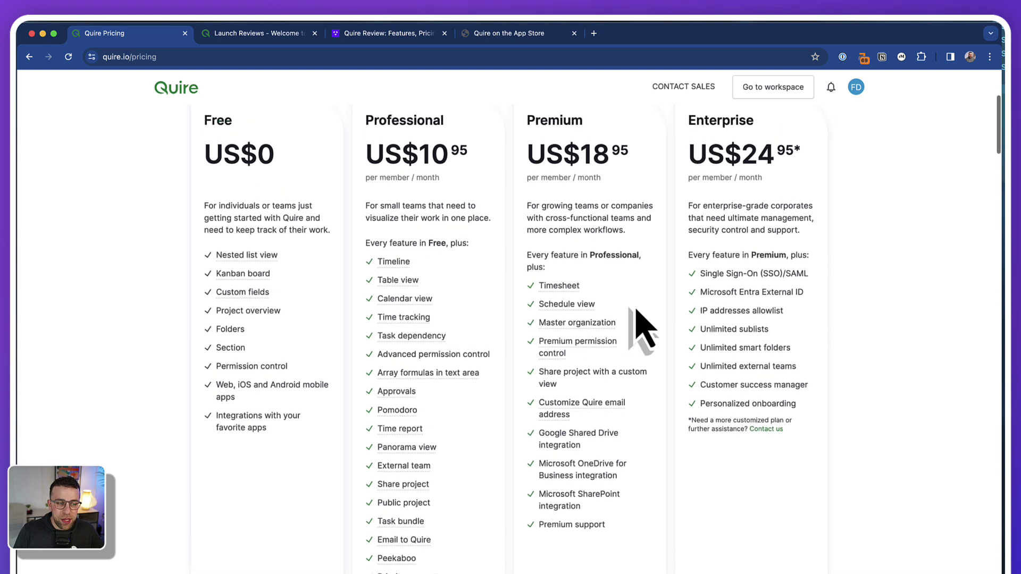
scroll(643, 328, down, 10)
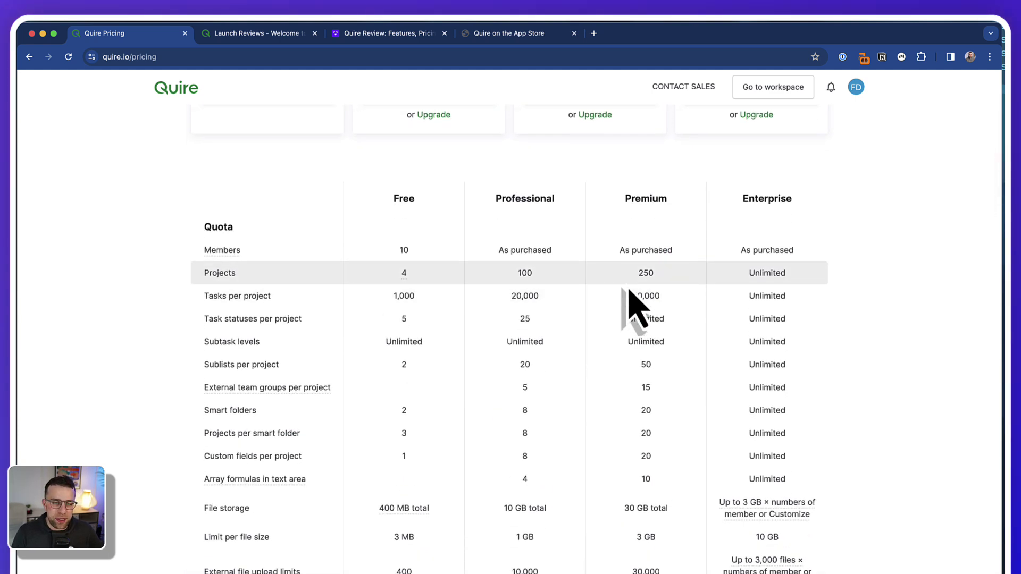
scroll(638, 308, up, 15)
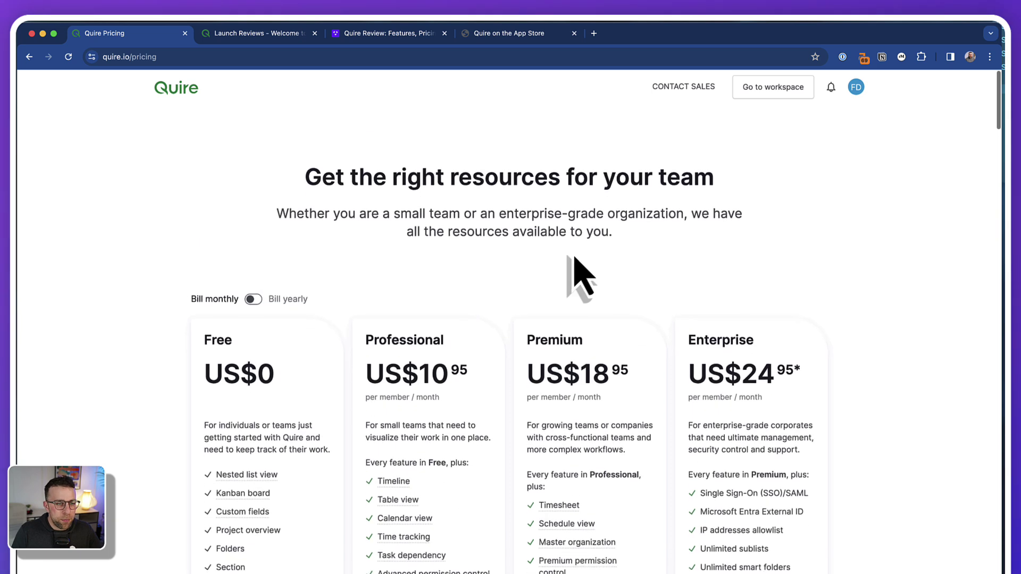
scroll(460, 268, down, 1)
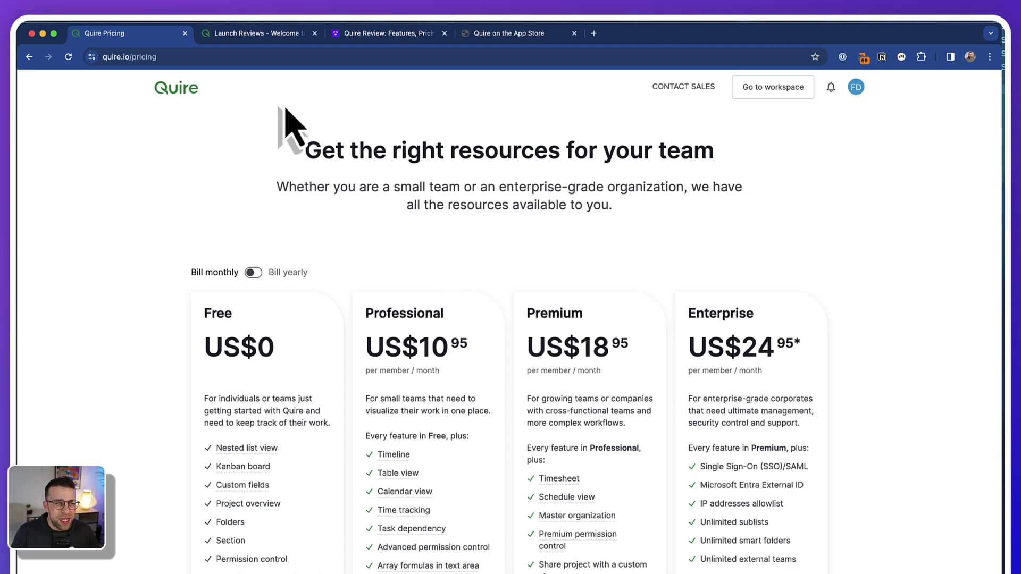
click(258, 36)
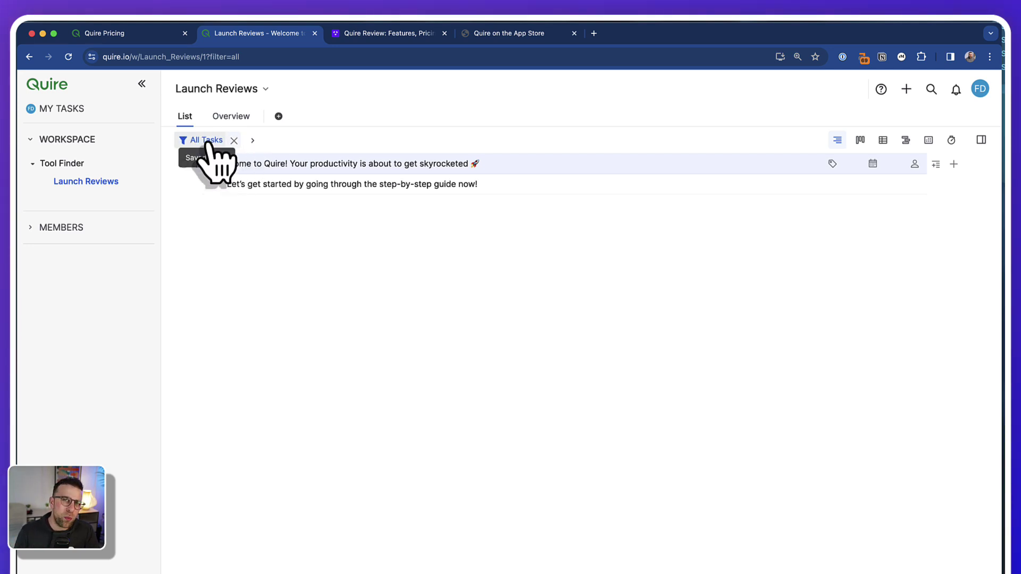
Set up a new sublist named Reviews that opens in Board view and excludes both existing tasks
click(279, 116)
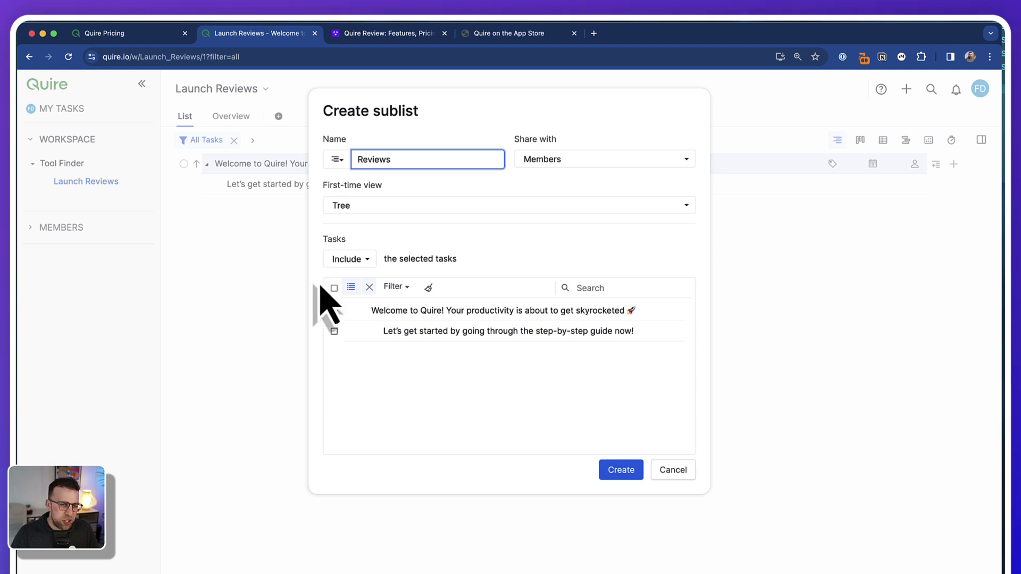
click(372, 208)
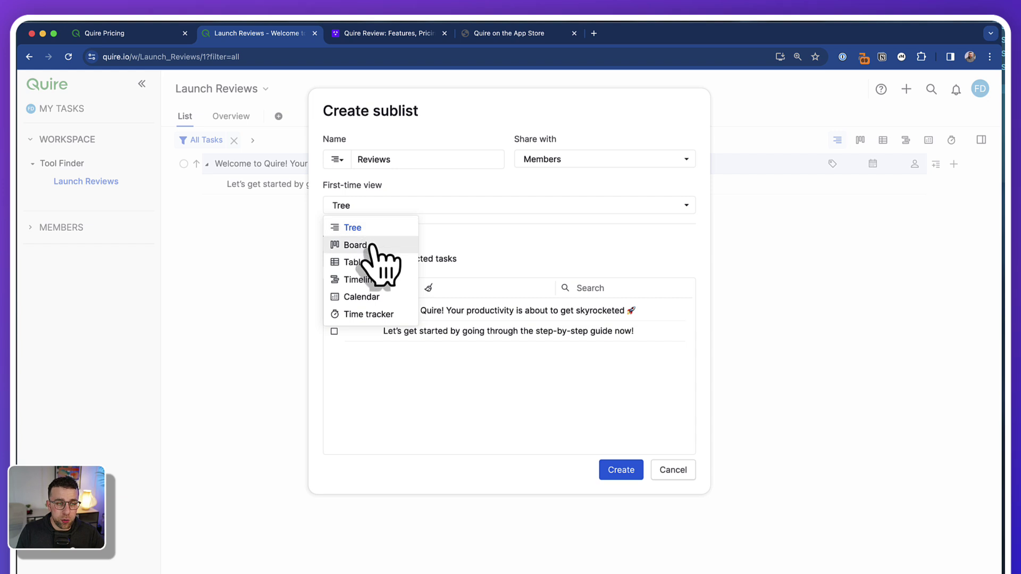
click(371, 246)
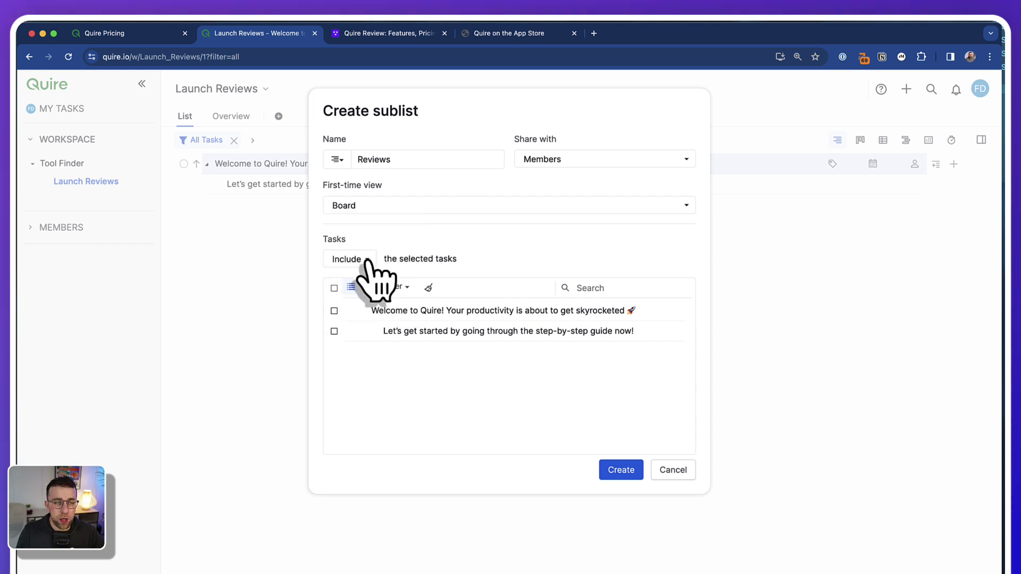
click(367, 261)
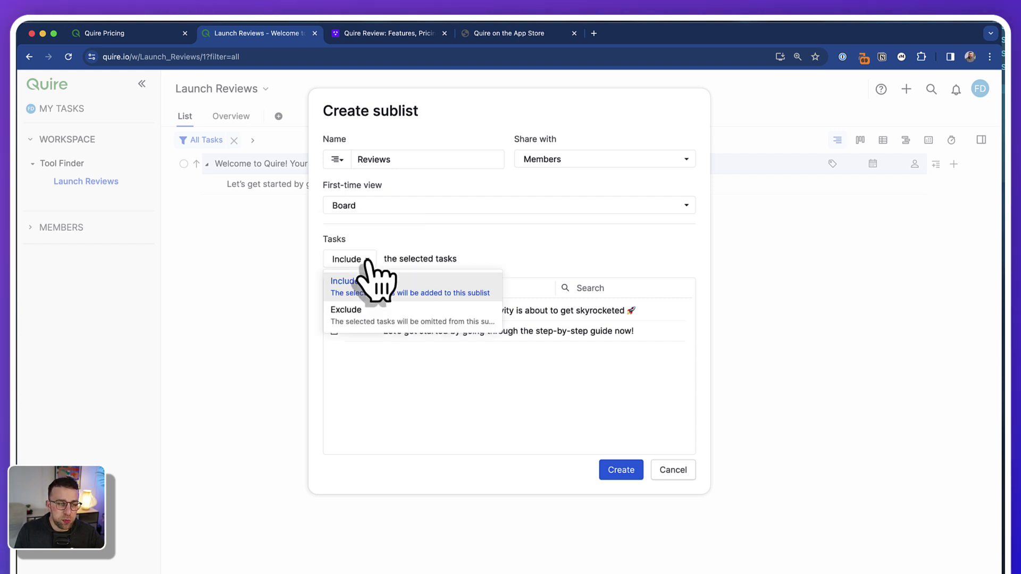
click(372, 317)
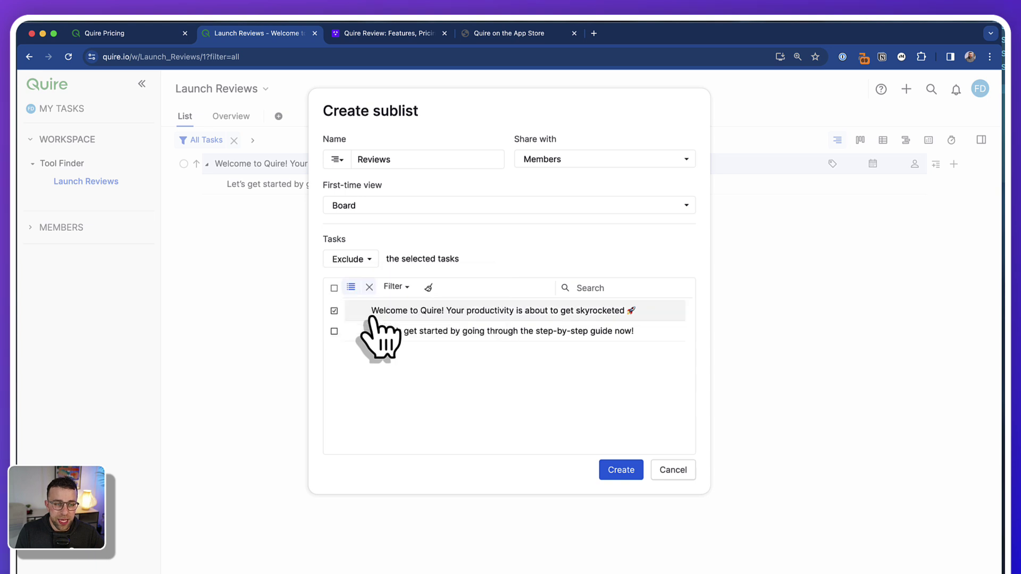
click(334, 331)
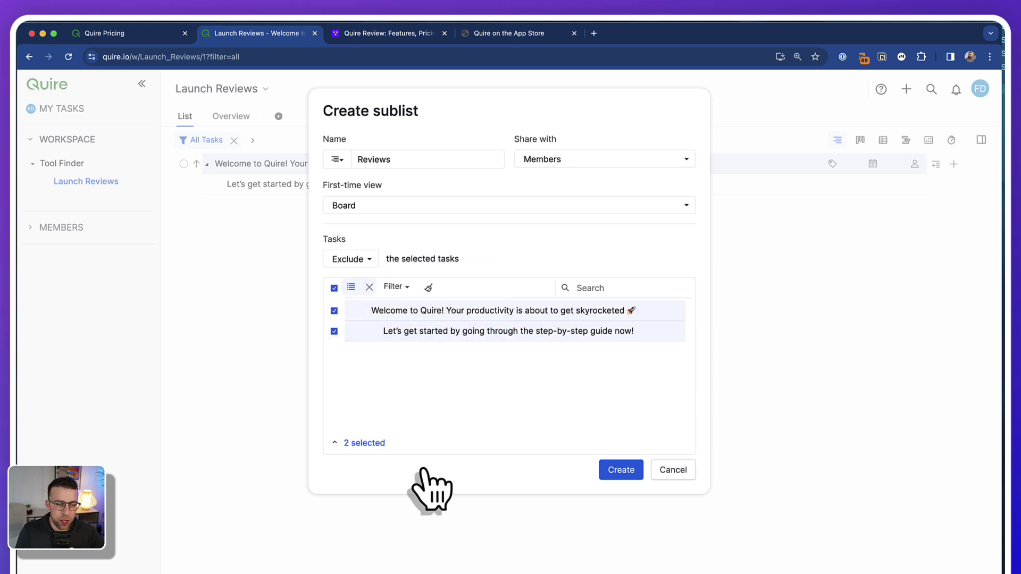
click(367, 259)
click(376, 311)
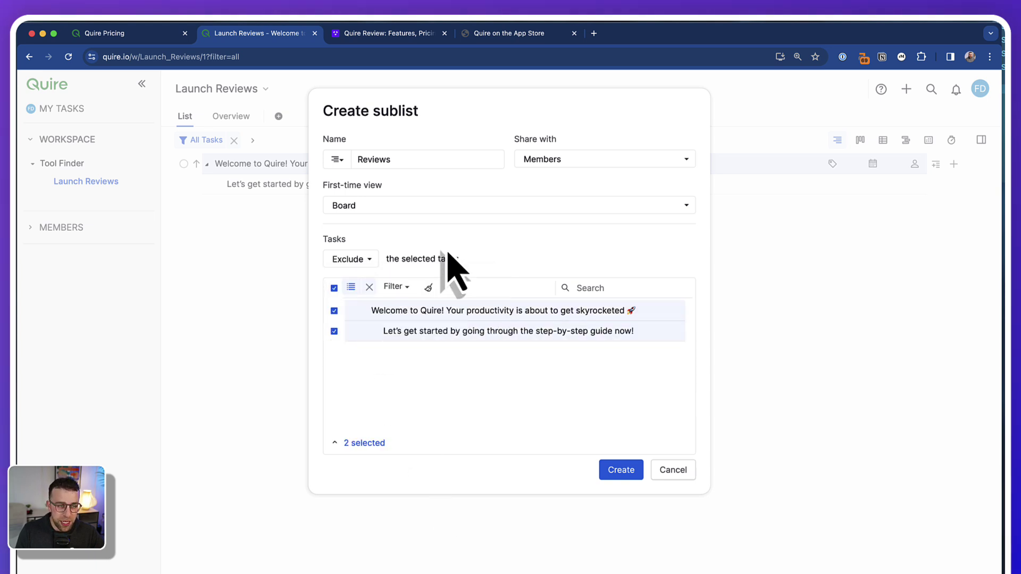
Create the Reviews sublist, check the task list, then return to its empty To-Do/In Progress/Completed board
click(629, 474)
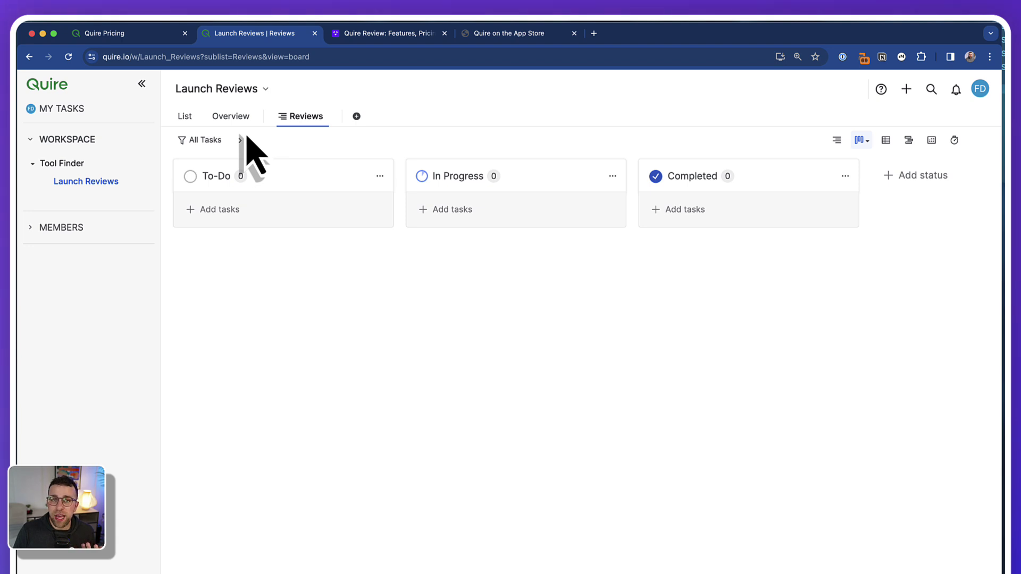
click(185, 117)
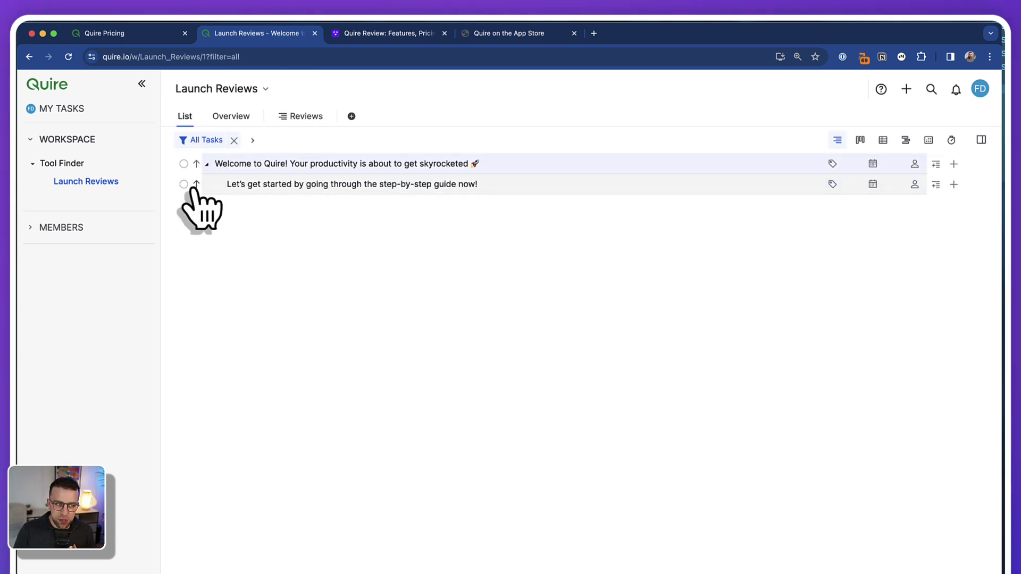
drag(304, 191, 316, 218)
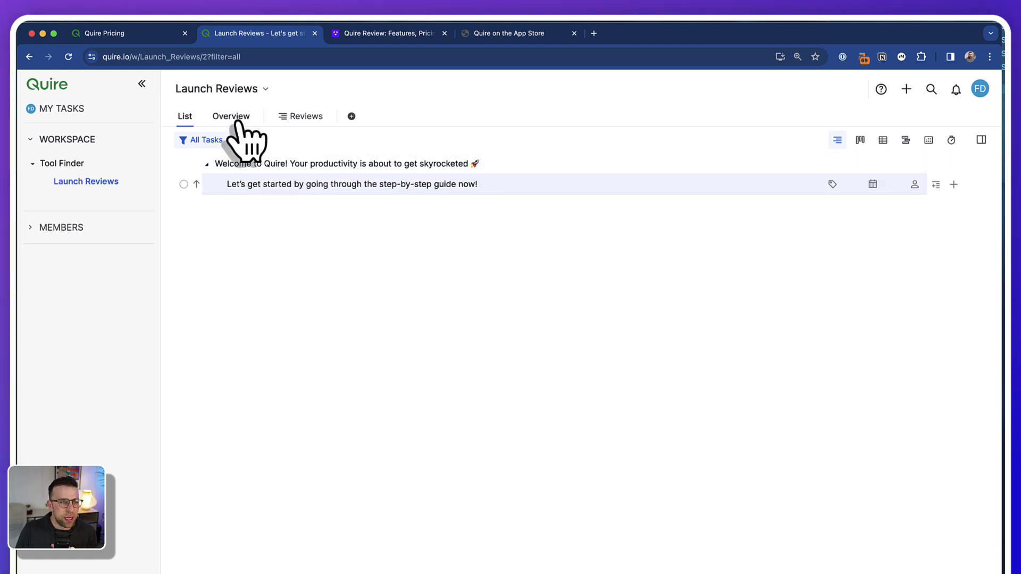
click(292, 123)
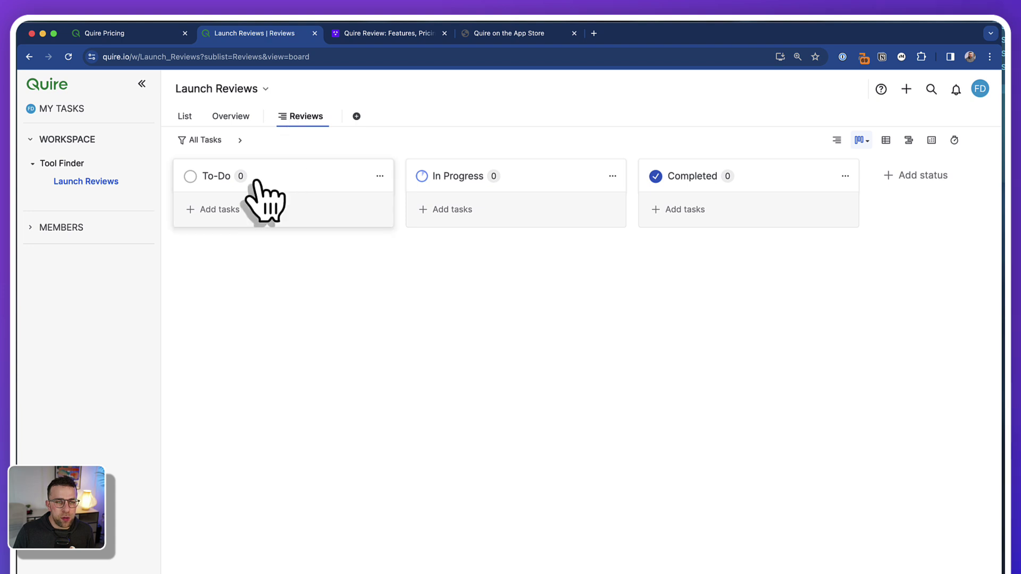
Add an Akiflow task to To-Do, assign it to the project member, and set its due date to Apr 5
click(223, 209)
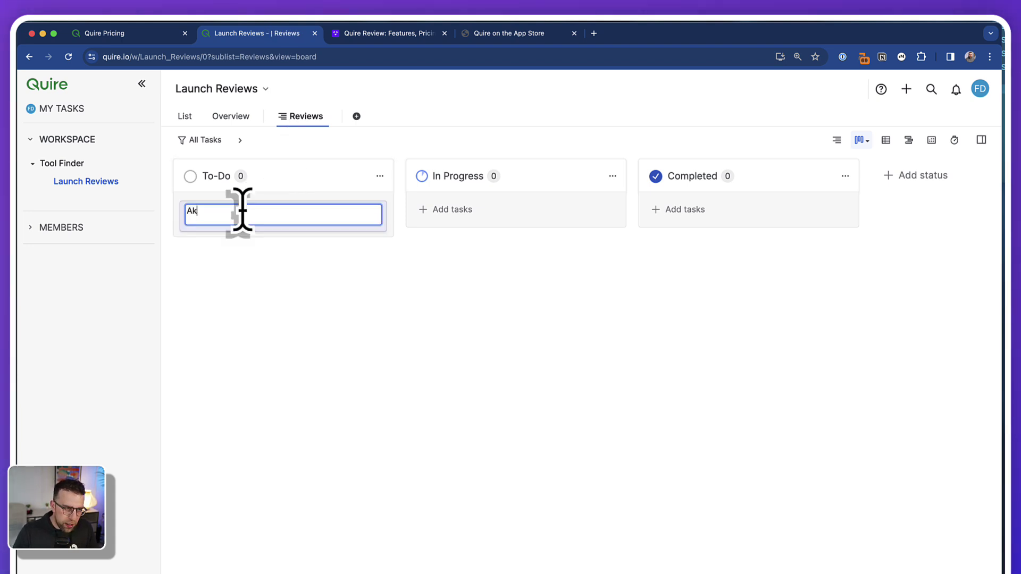
key(Return)
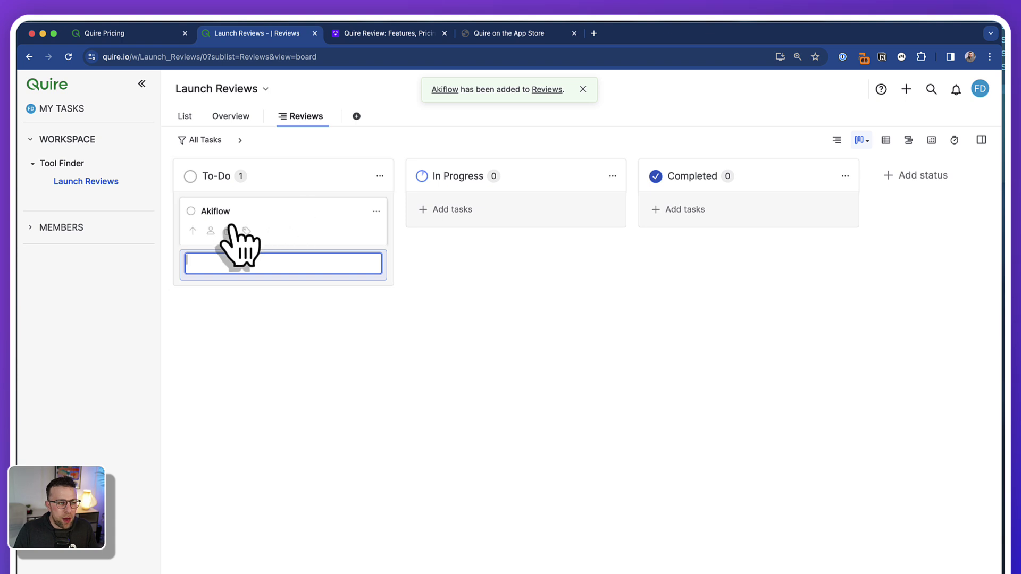
click(266, 213)
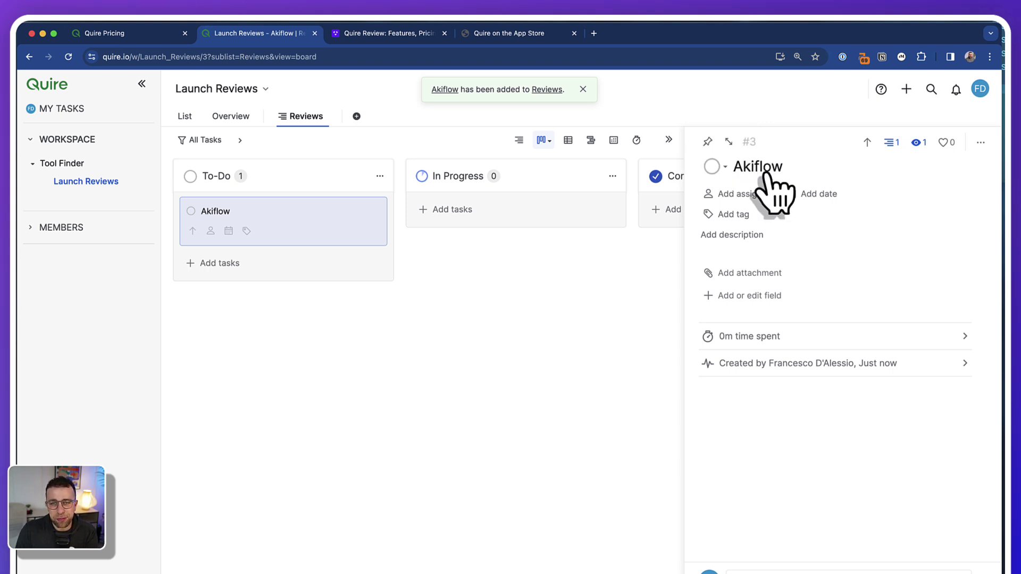
click(744, 195)
click(754, 270)
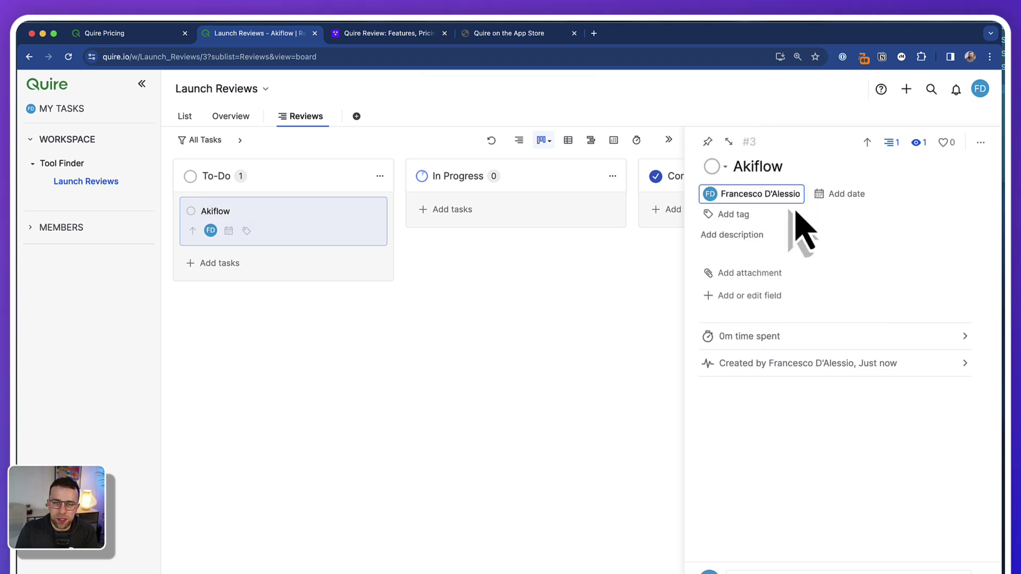
click(831, 196)
click(881, 268)
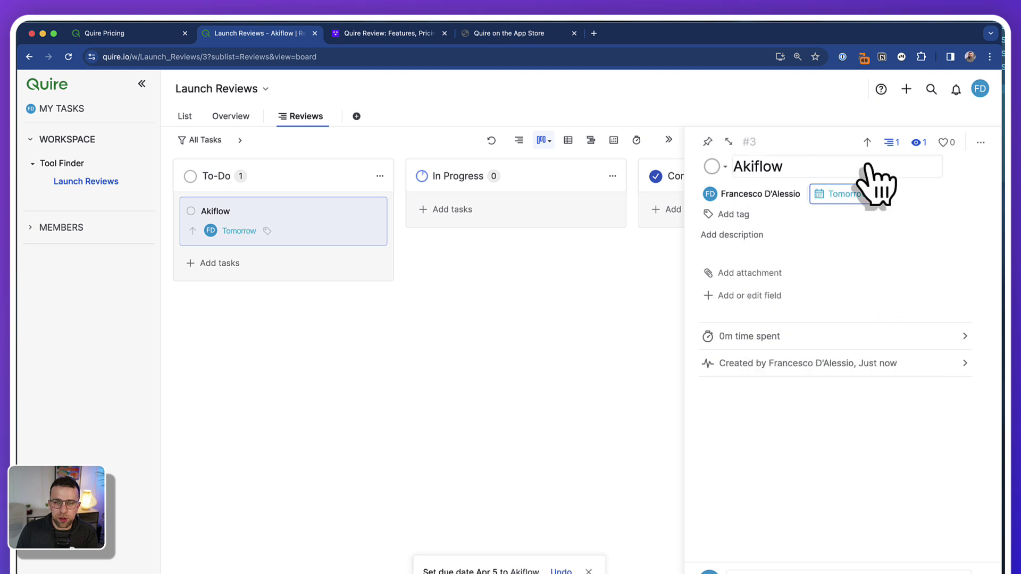
click(793, 426)
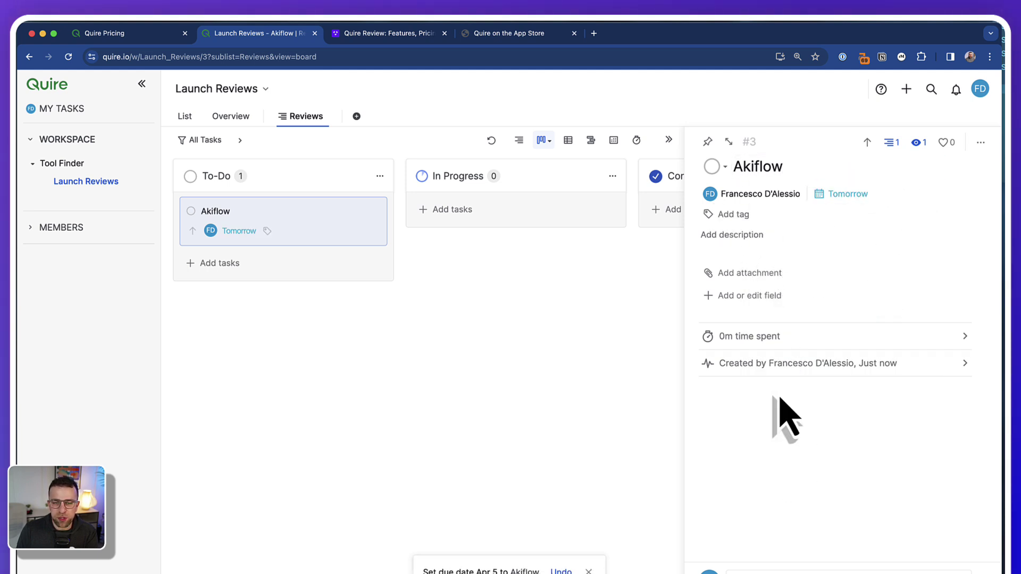
Give the Akiflow task a 45-minute time estimate
click(772, 339)
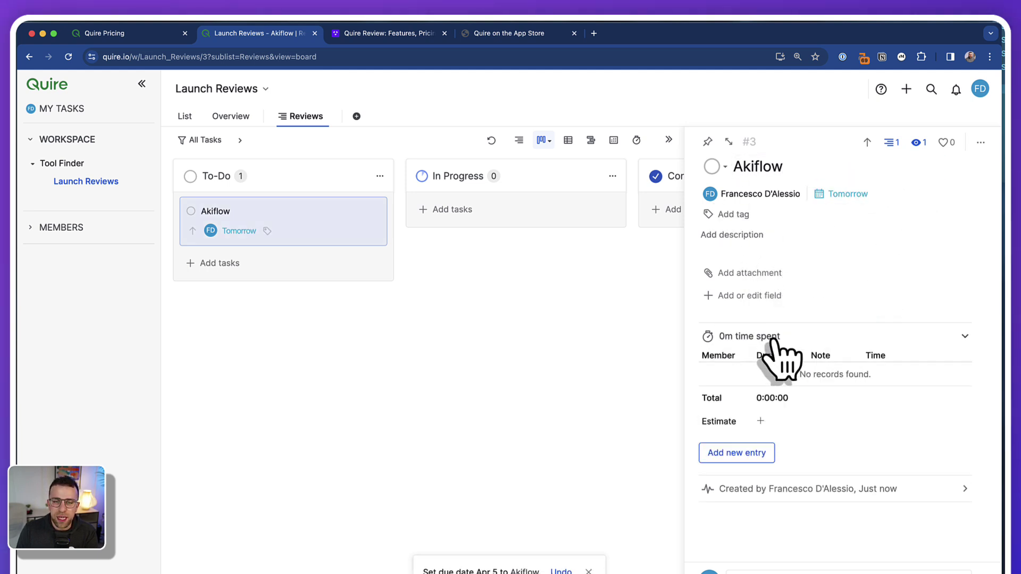
click(764, 423)
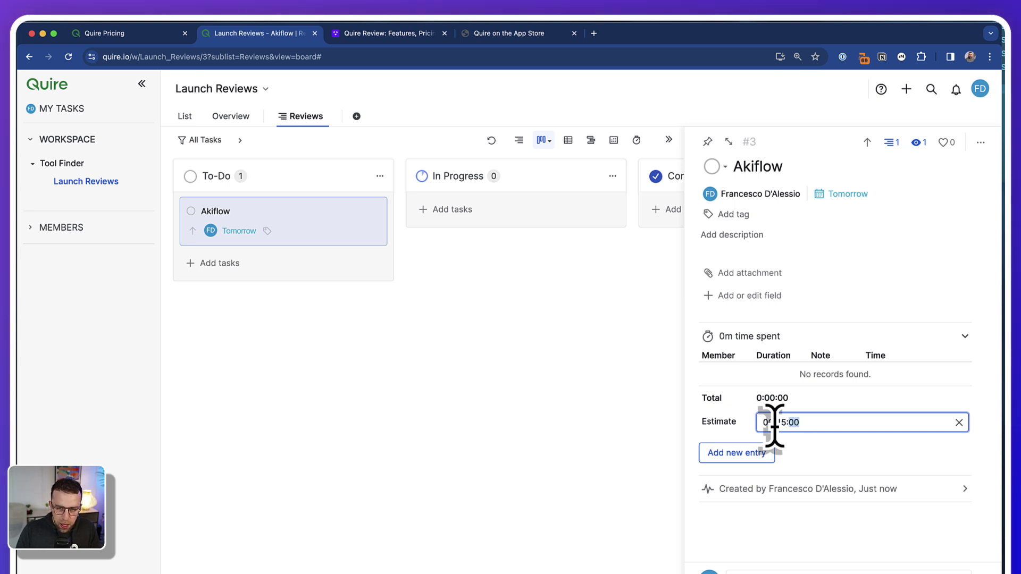
text(45)
key(Return)
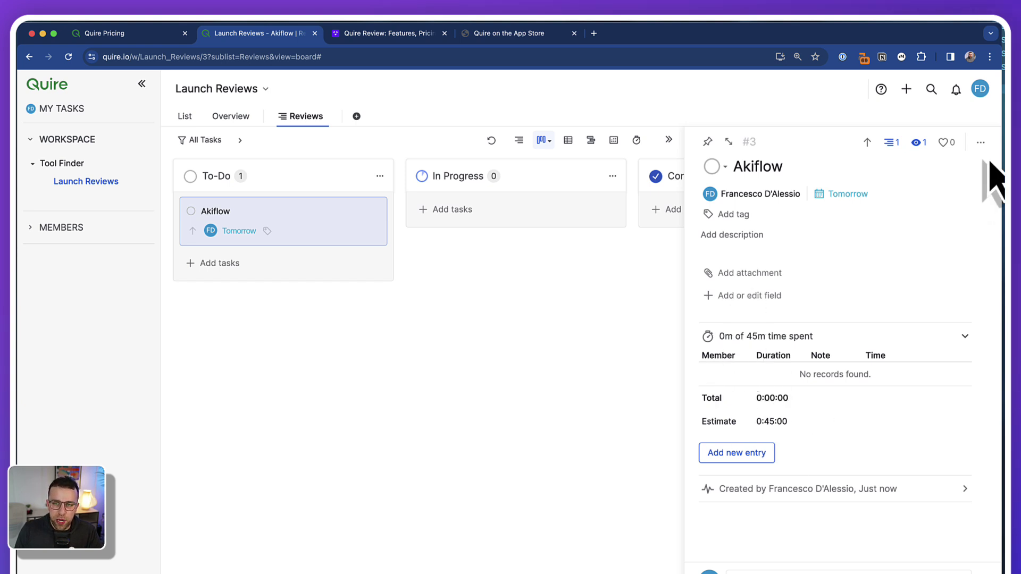
Zoom in on the Akiflow task, expand its details to full width, then shrink them back beside the board
click(981, 142)
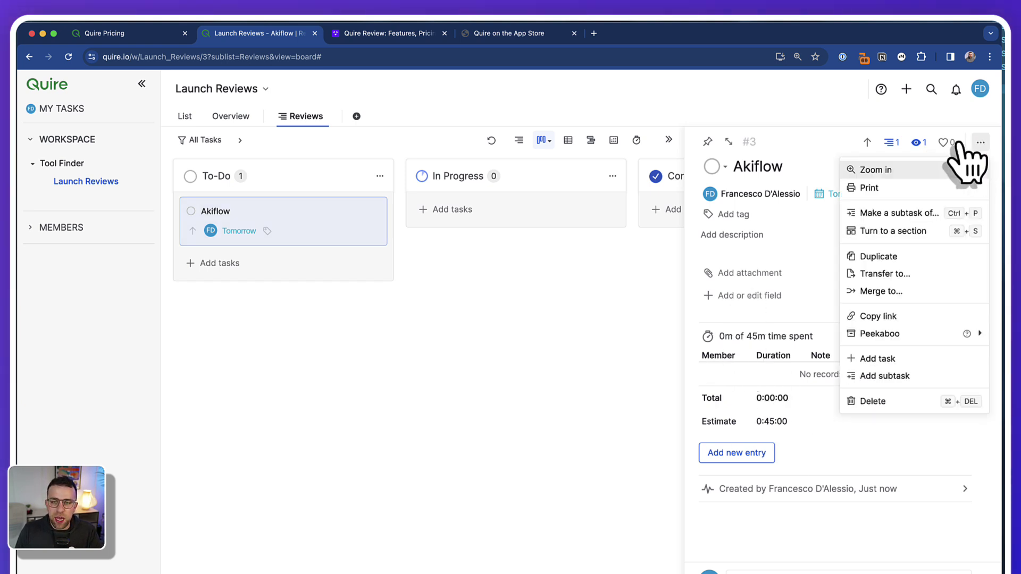
mouse_move(909, 336)
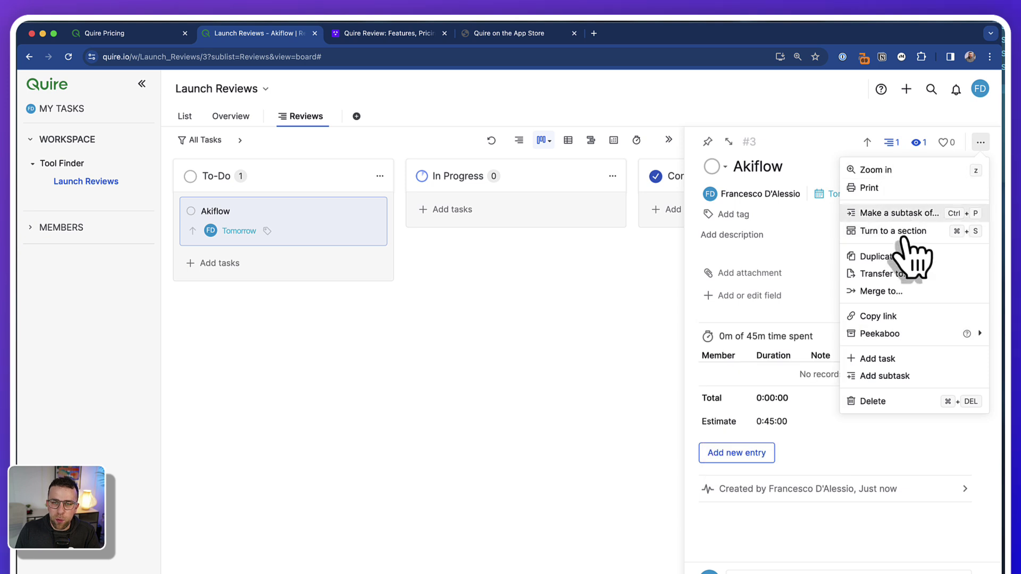
click(890, 171)
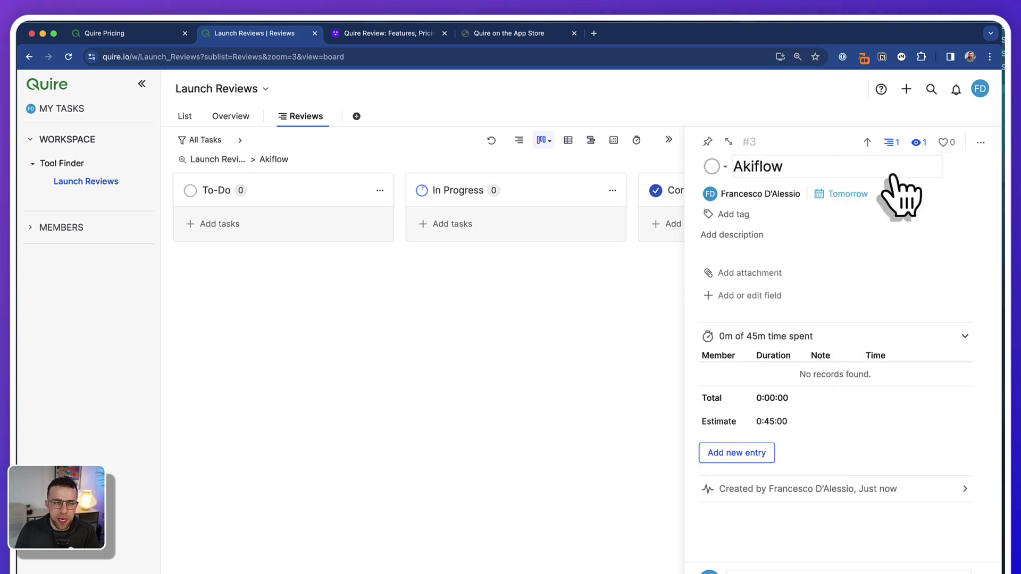
click(728, 142)
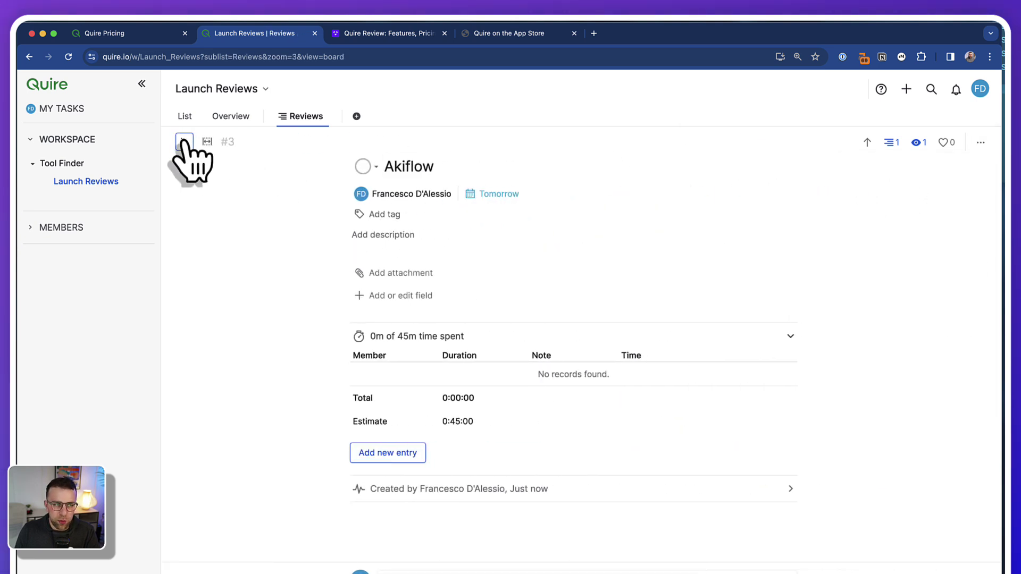
click(184, 141)
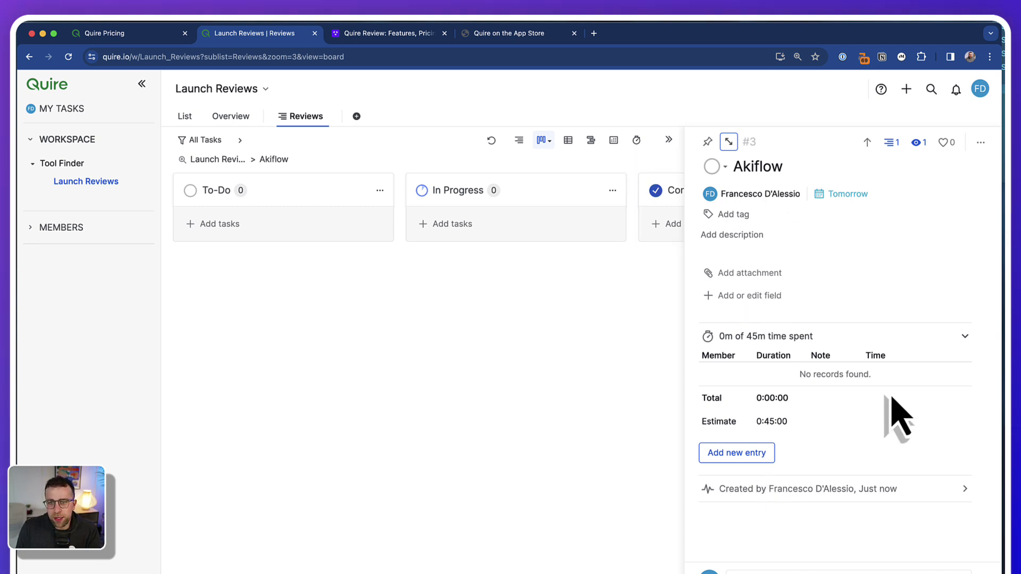
Hide the Akiflow details and add an orange status column named Negotiation
double_click(633, 343)
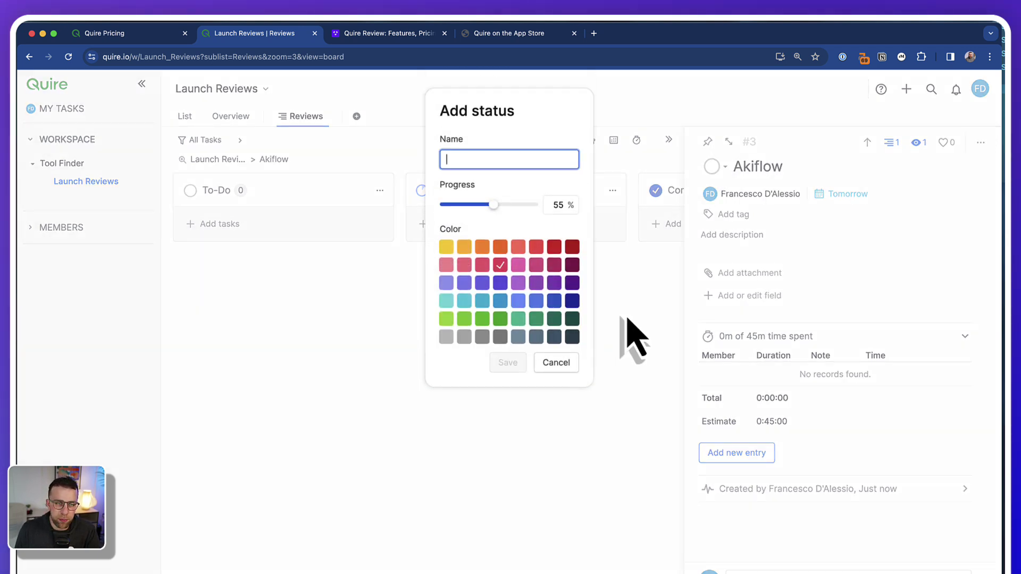
click(554, 361)
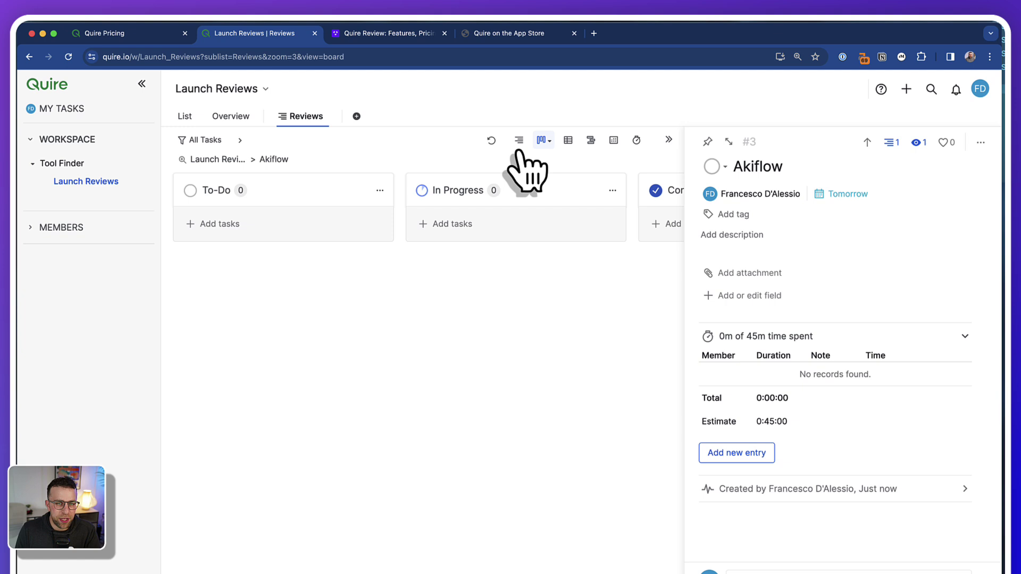
click(669, 140)
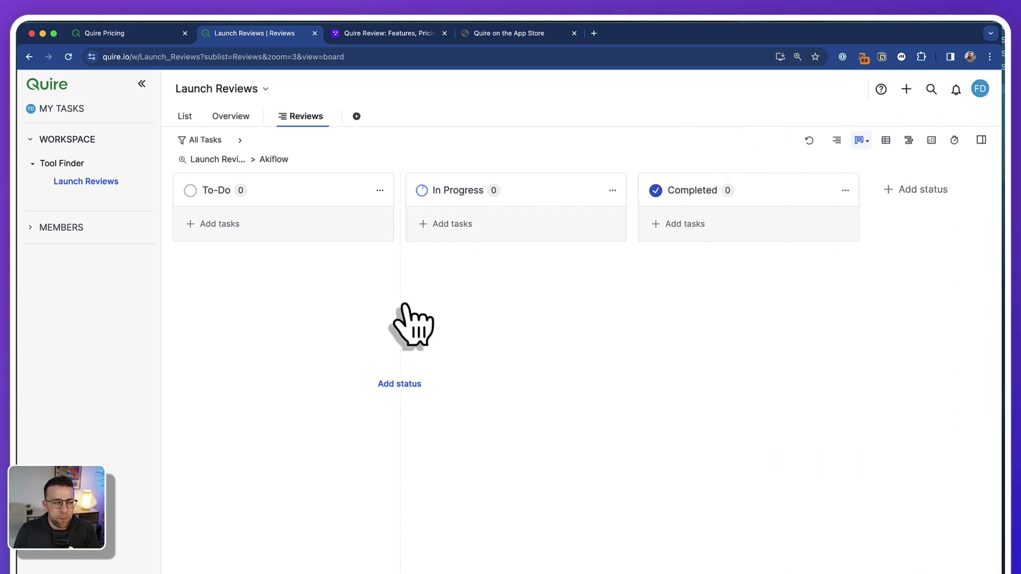
double_click(401, 335)
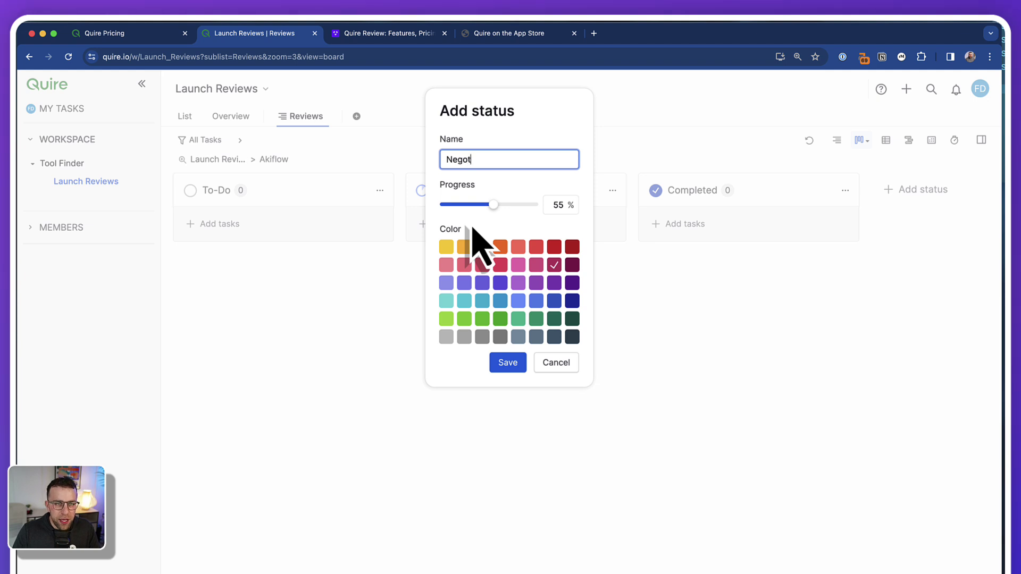
text(Negotiation)
click(464, 247)
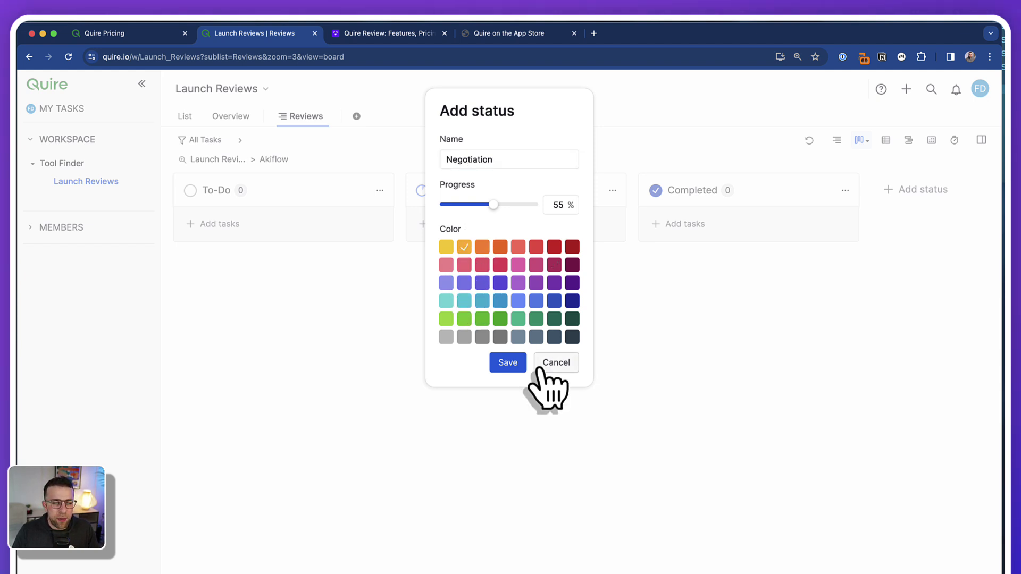
click(514, 362)
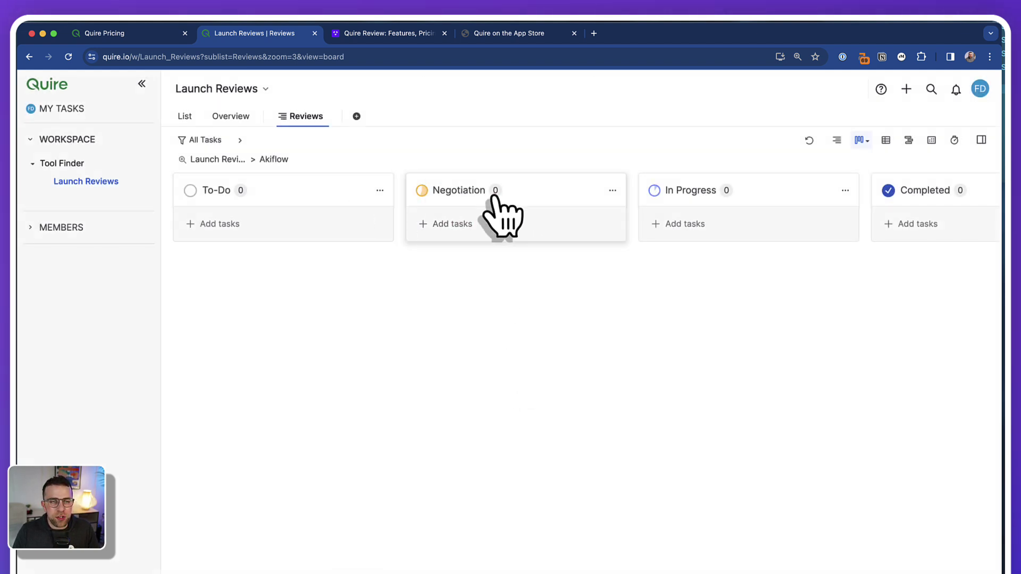
Set the Negotiation status progress to 34%
click(613, 190)
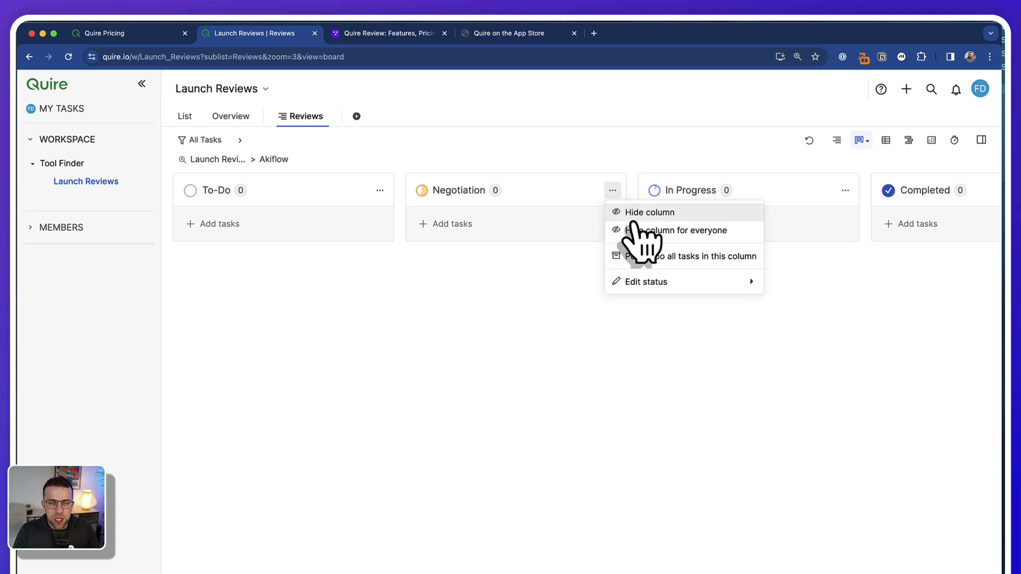
mouse_move(637, 280)
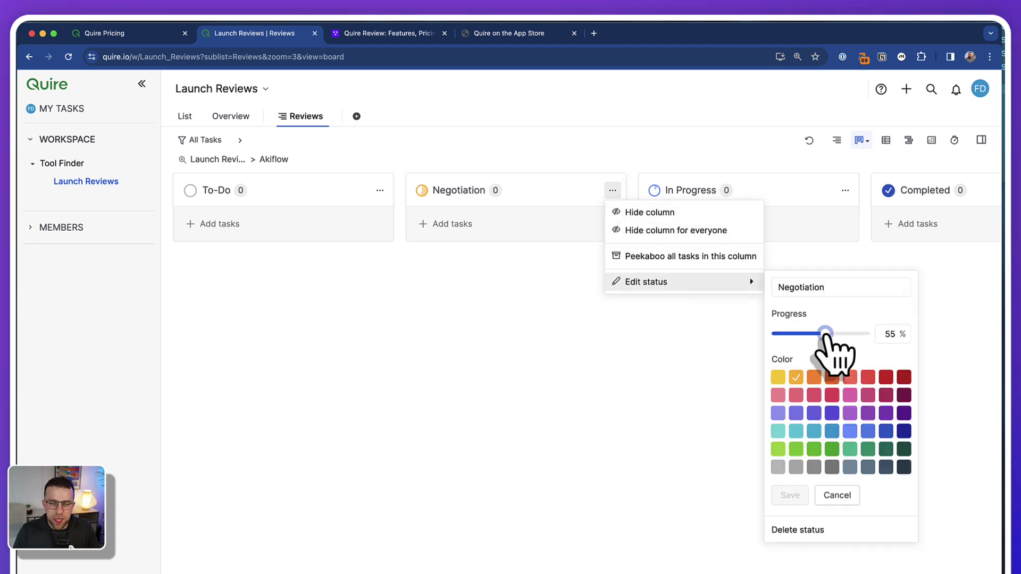
drag(826, 333, 801, 334)
click(798, 494)
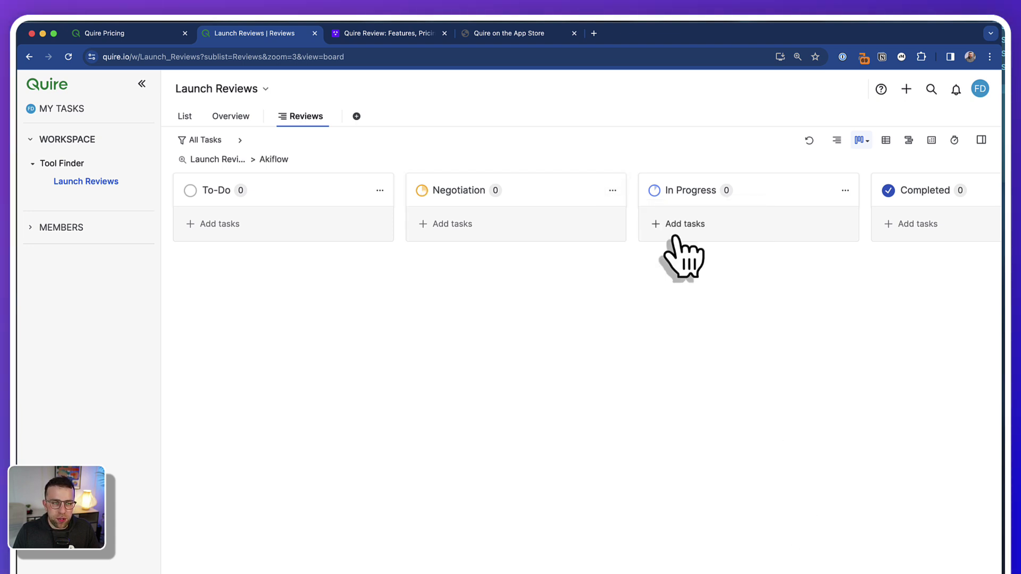
Raise the In Progress status progress to 76%
scroll(677, 229, right, 5)
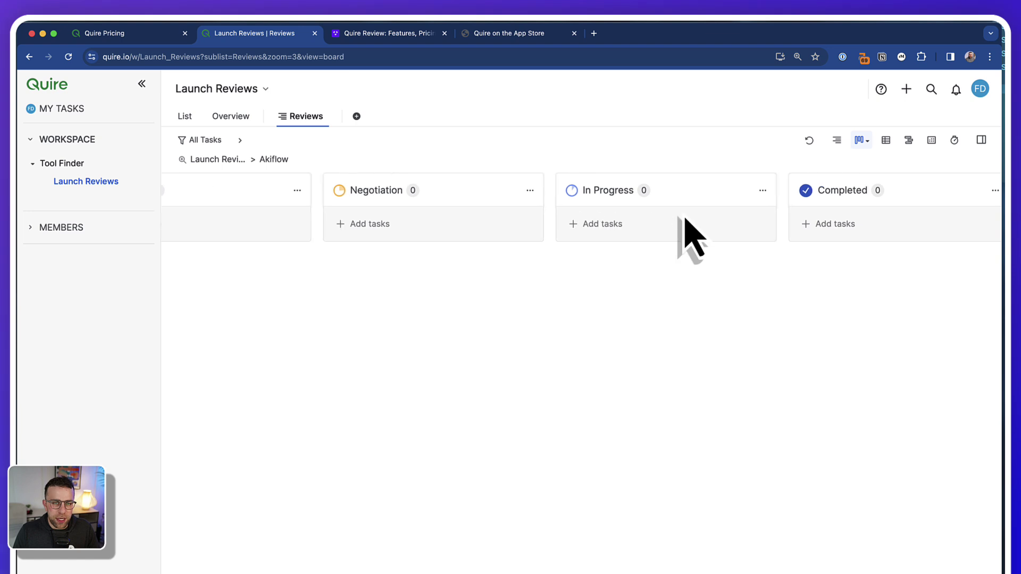
click(700, 191)
mouse_move(733, 282)
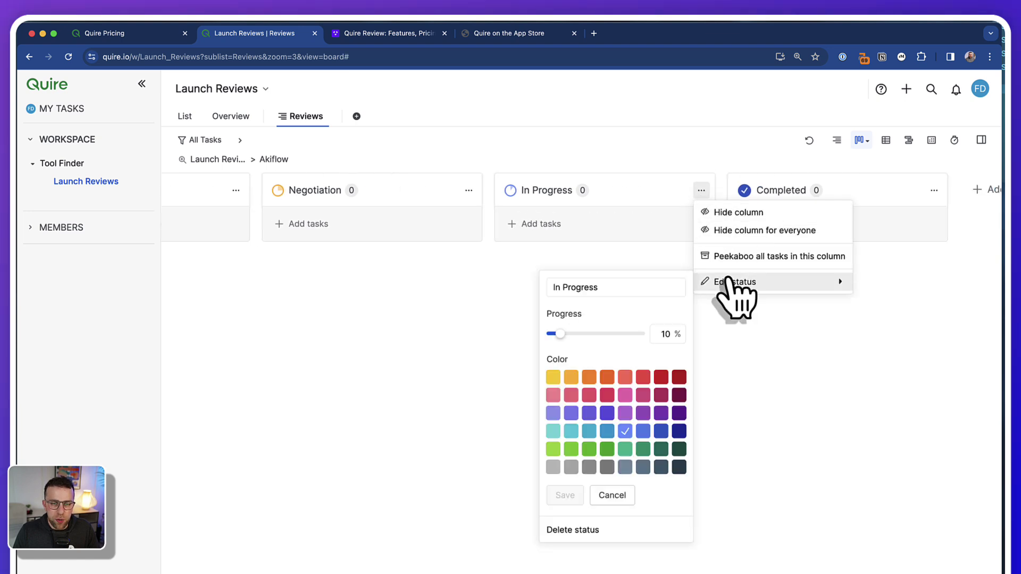
drag(595, 334, 620, 334)
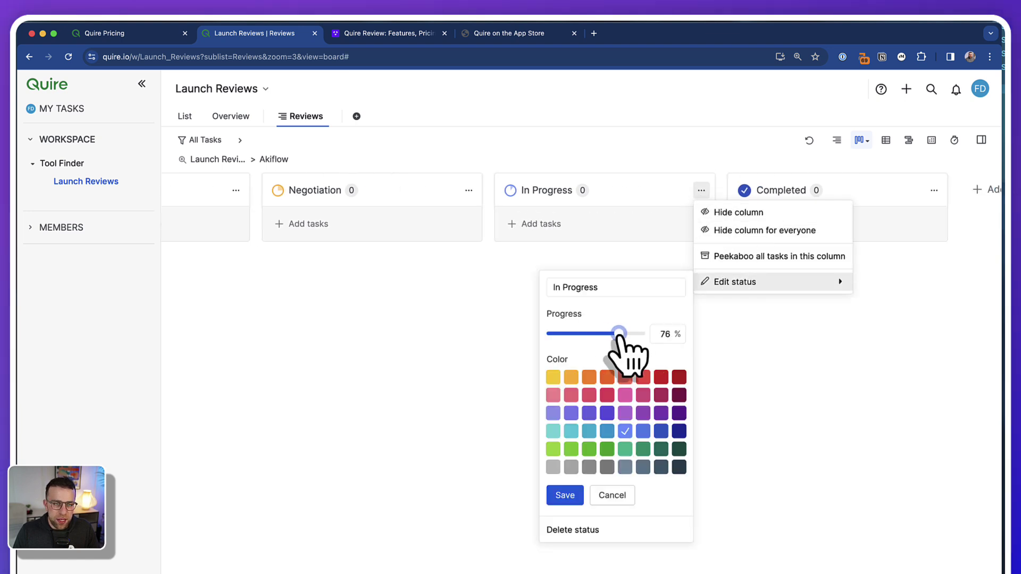
click(564, 496)
scroll(525, 228, left, 5)
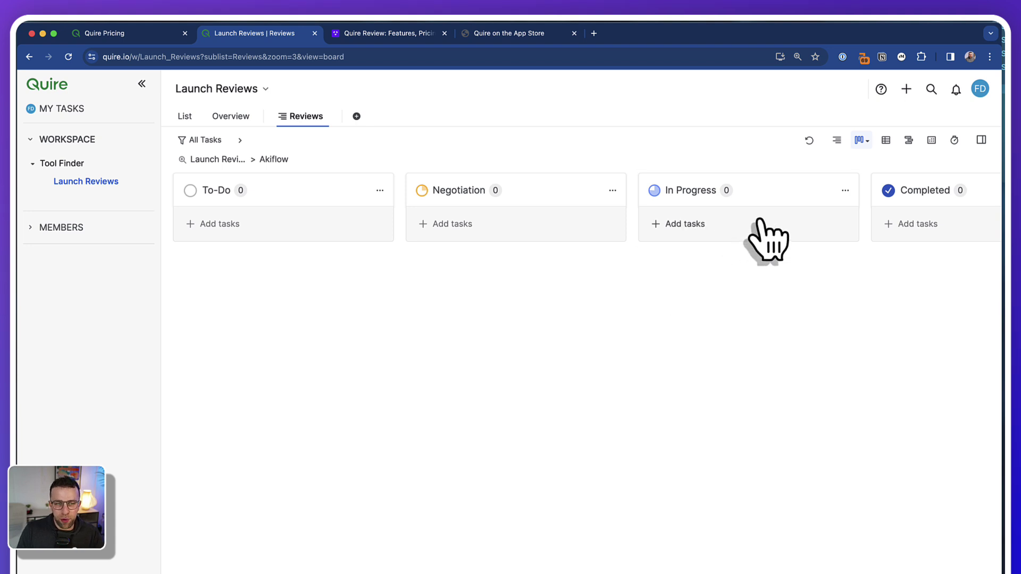
scroll(413, 237, right, 3)
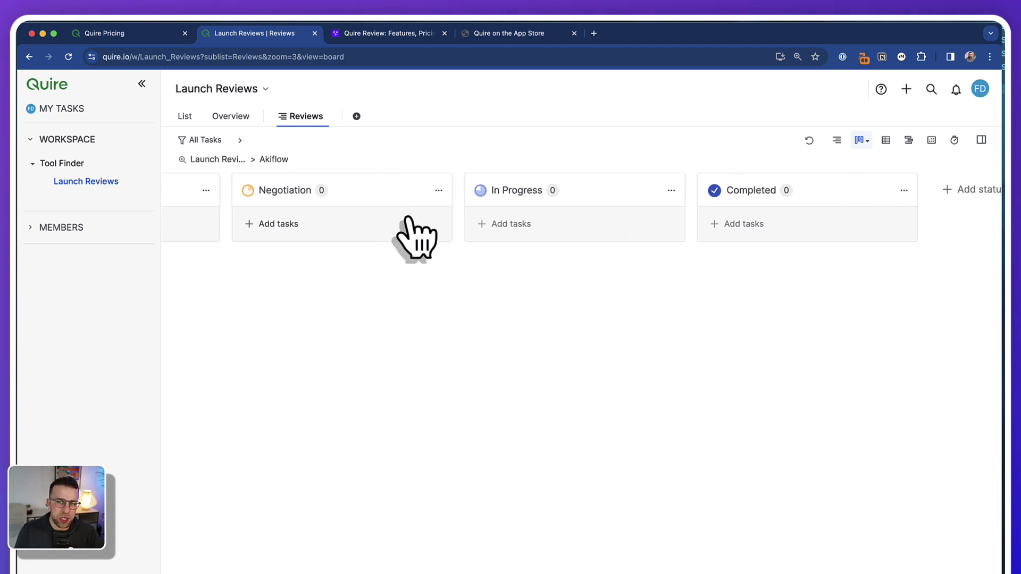
scroll(409, 218, left, 3)
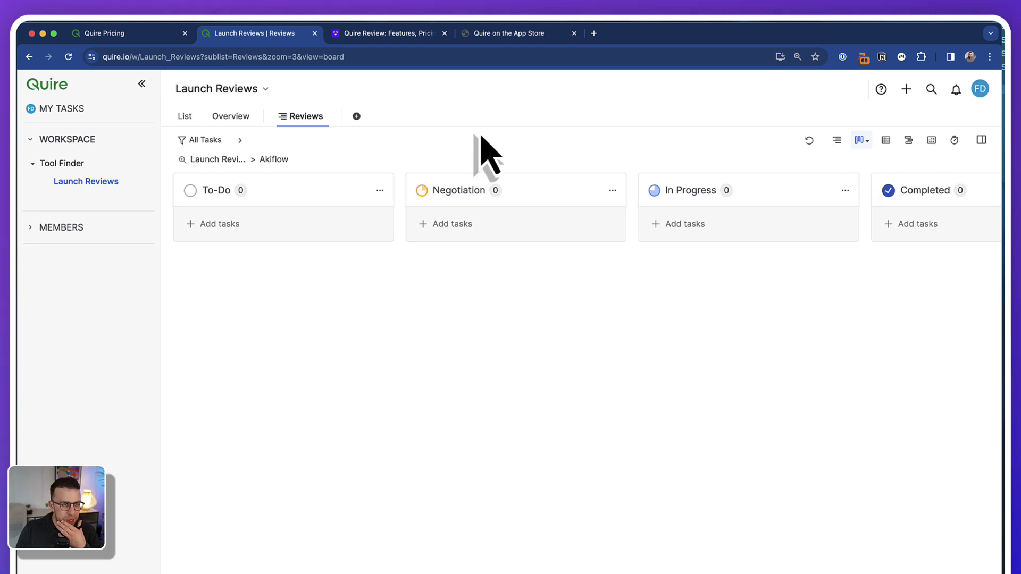
Group tasks by assignee, return to the whole project board, and reset page zoom to 100%
click(215, 140)
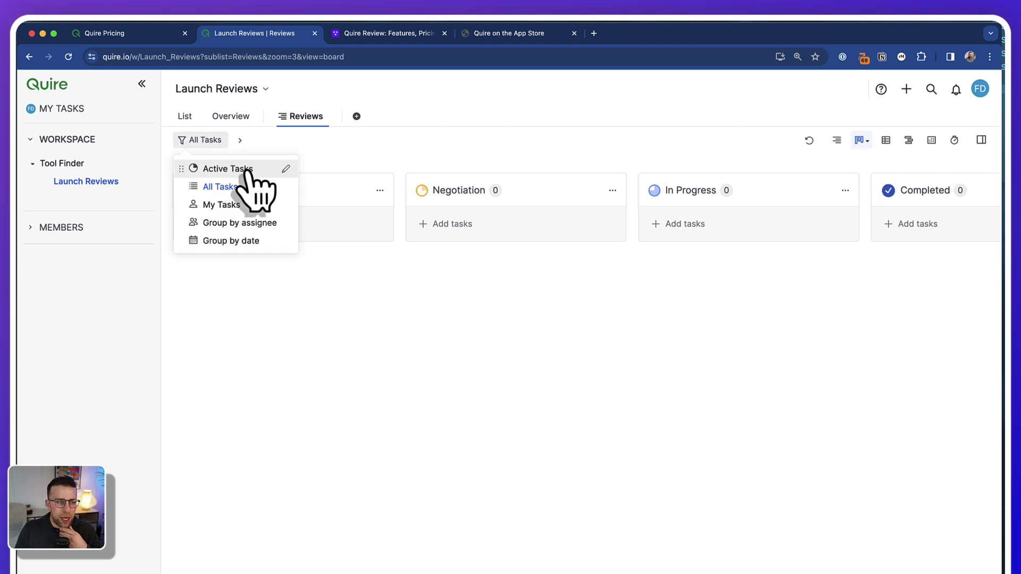
click(252, 227)
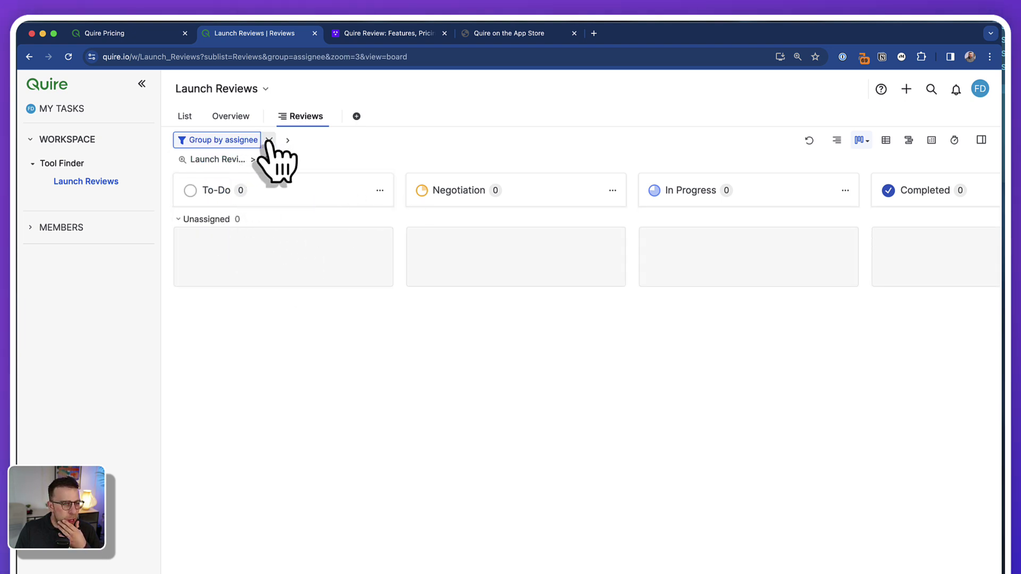
click(213, 163)
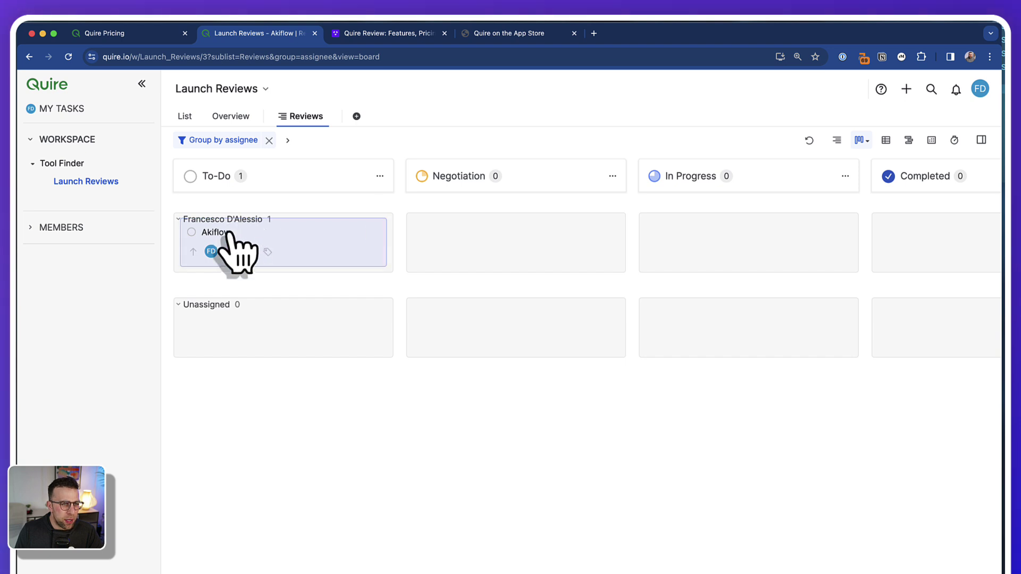
click(797, 57)
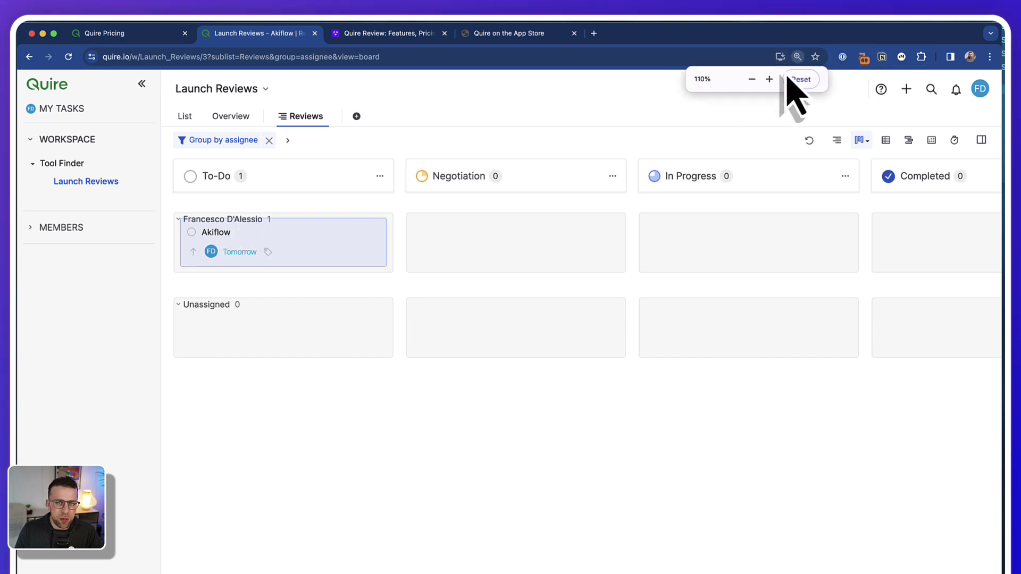
click(803, 78)
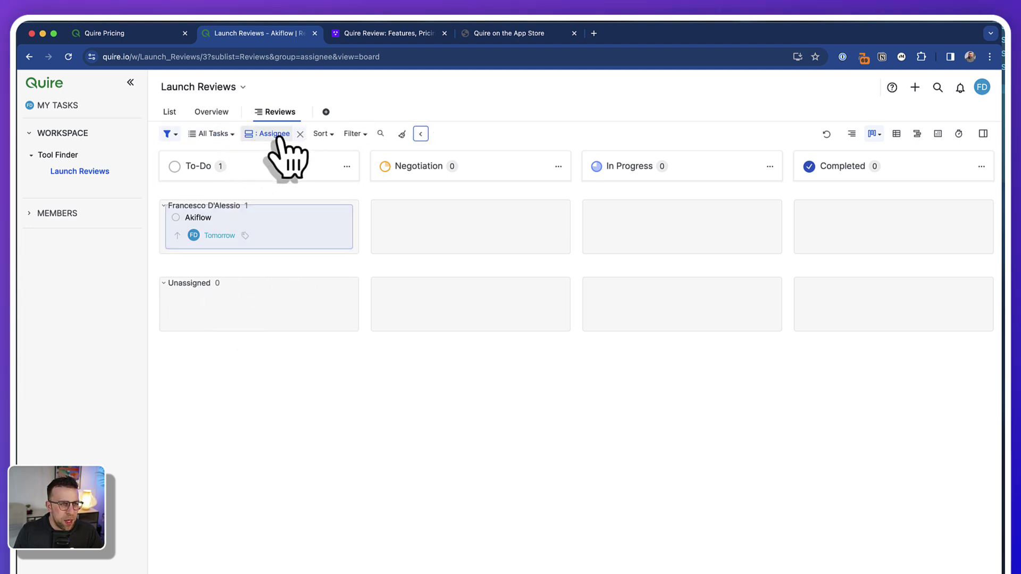
Group the board by priority and set Akiflow's priority to High
click(275, 134)
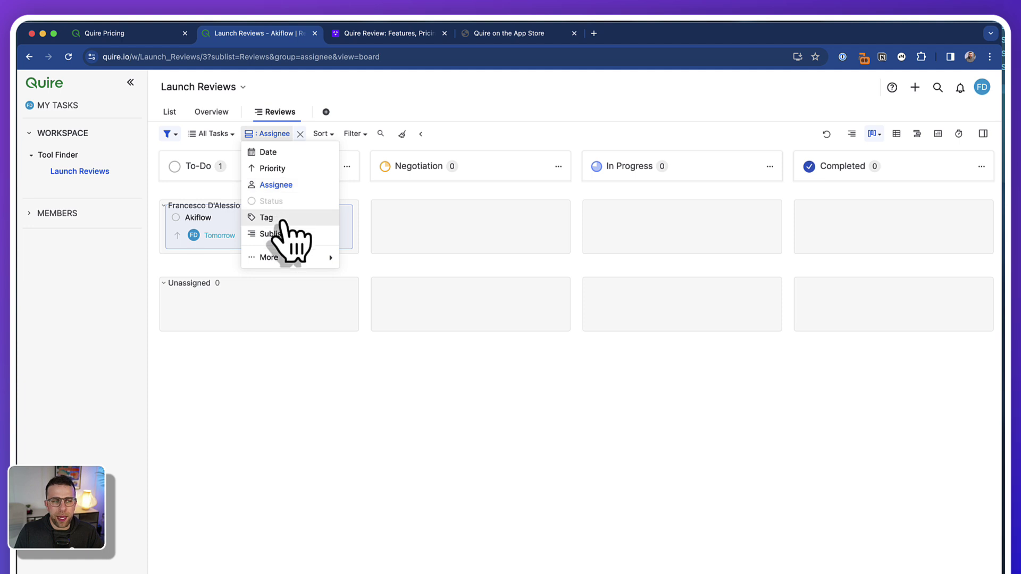
click(277, 216)
click(266, 134)
click(274, 167)
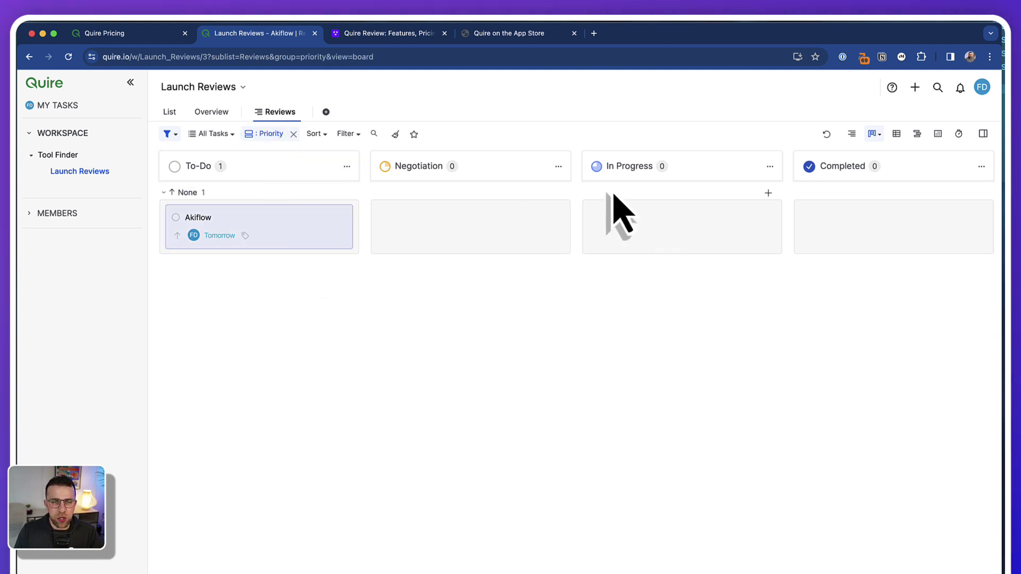
click(291, 219)
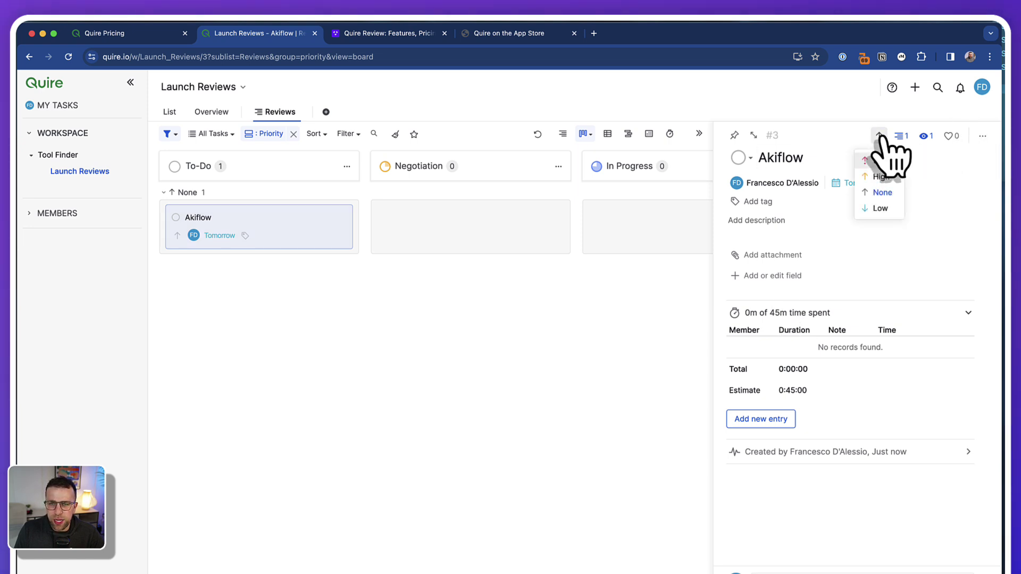
click(880, 176)
click(649, 353)
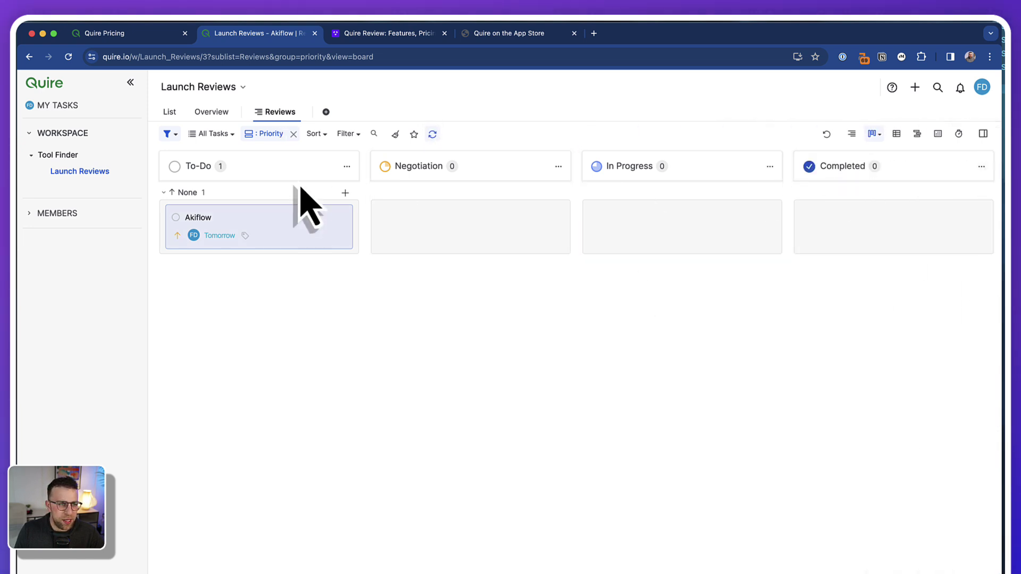
Reapply priority grouping in All Tasks and move Akiflow into the Negotiation column
click(169, 134)
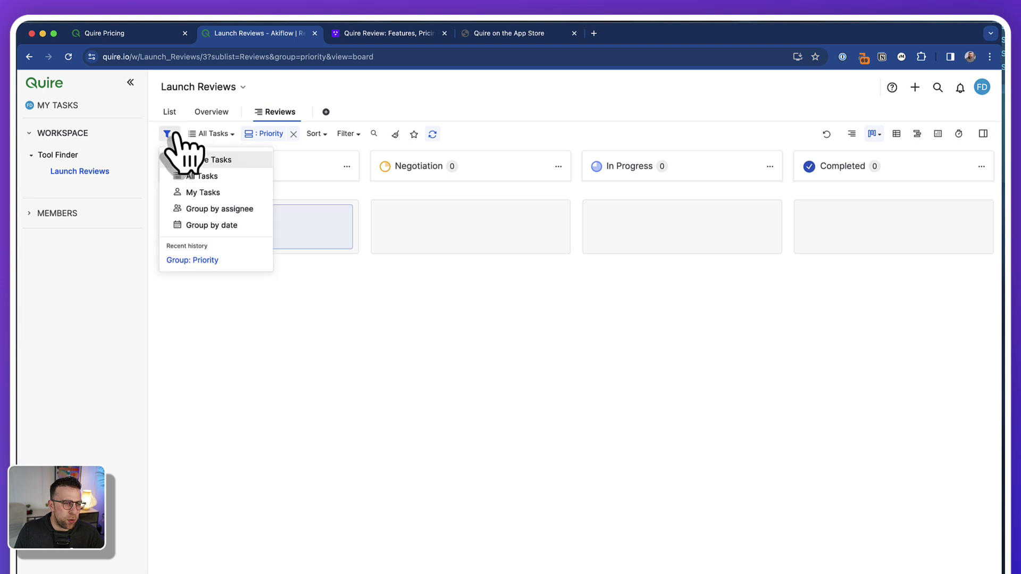
click(212, 179)
click(185, 133)
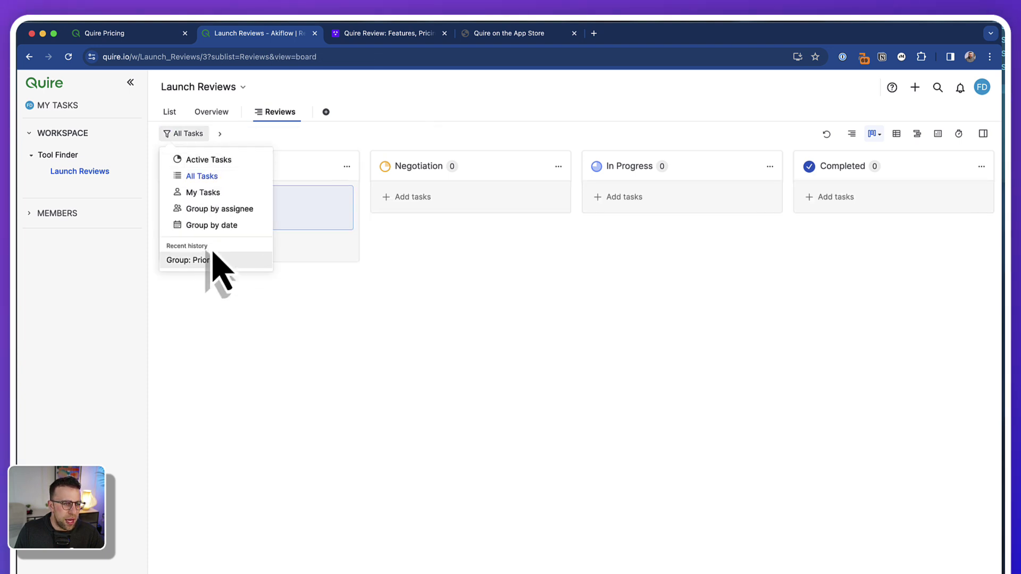
click(213, 260)
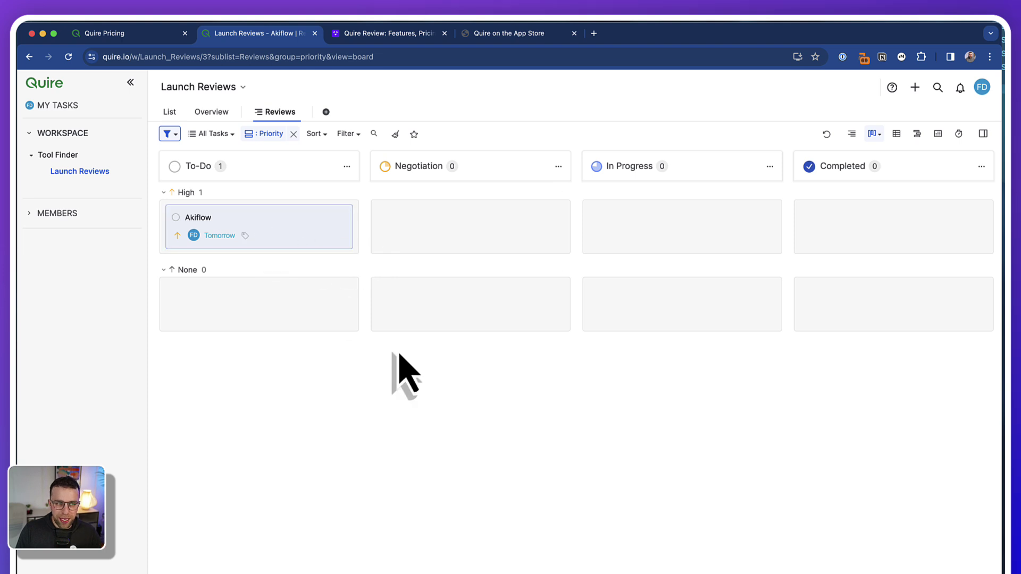
drag(255, 223, 442, 215)
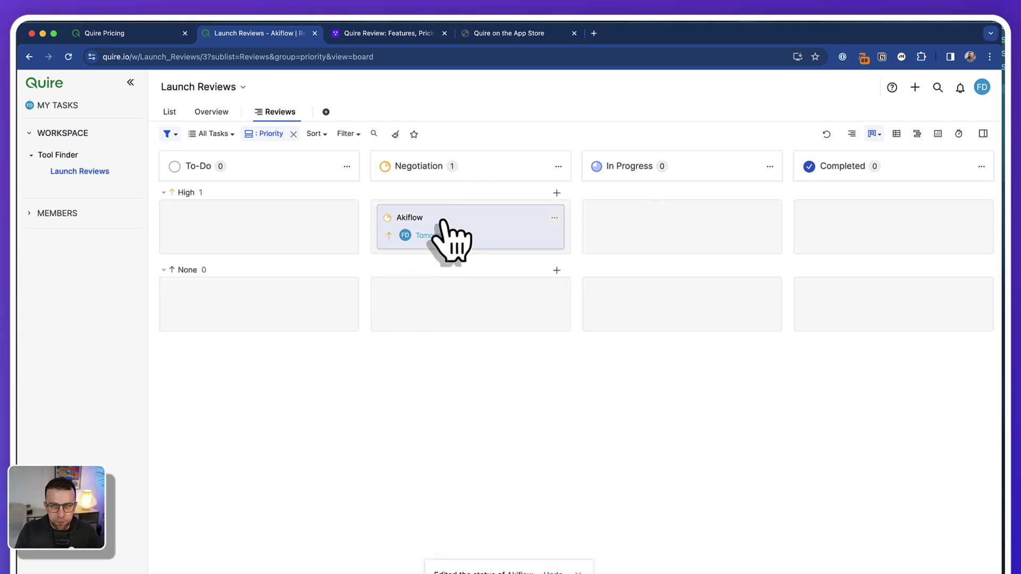
Shuffle the board columns by priority, assignee and tags, ending back on status columns
click(222, 135)
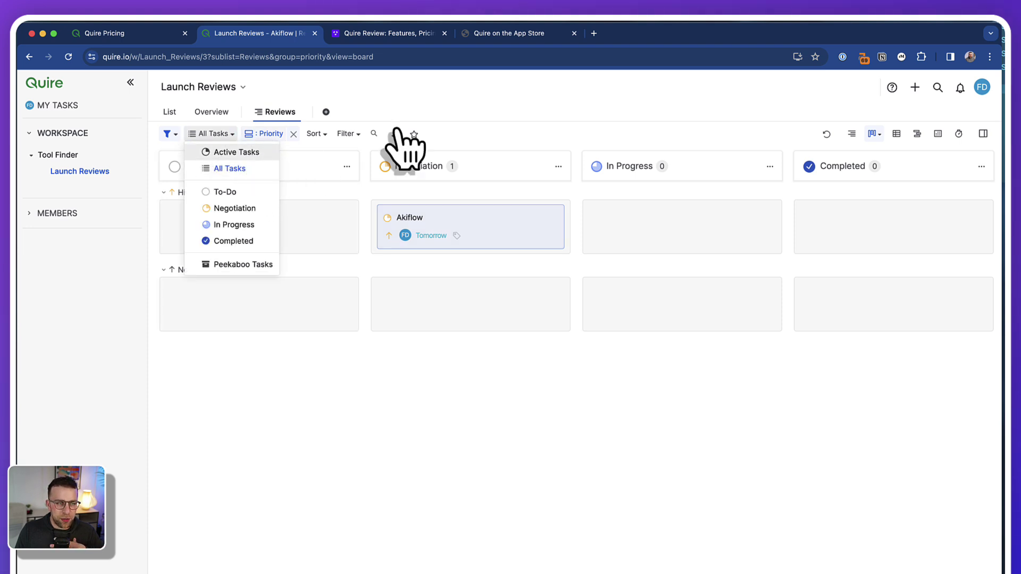
click(479, 132)
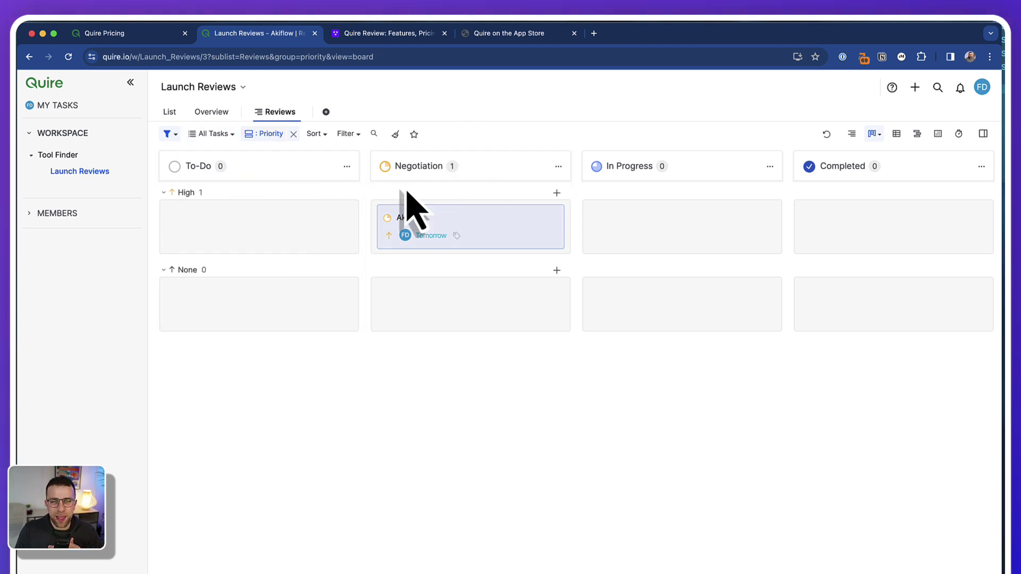
click(872, 134)
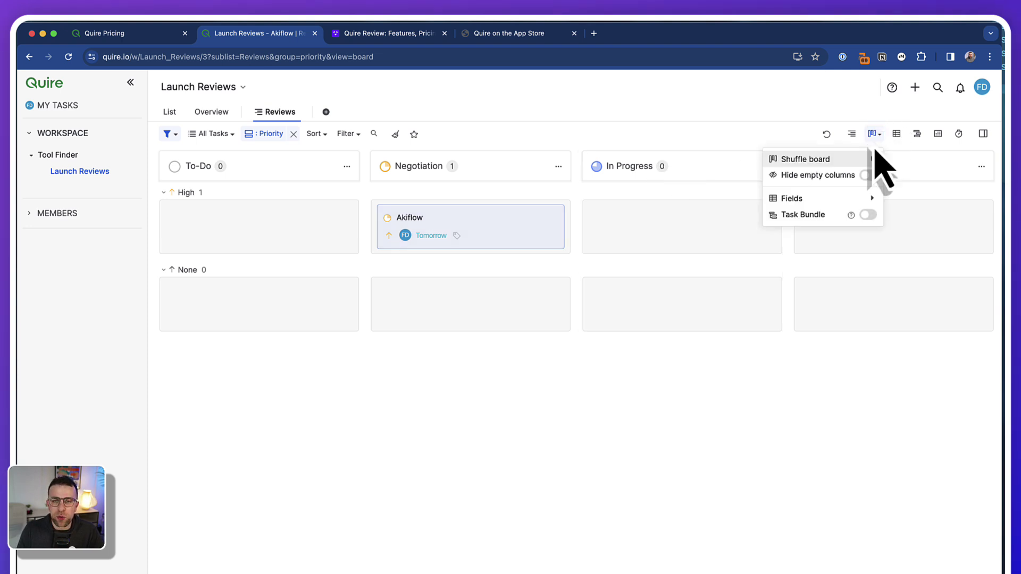
mouse_move(852, 161)
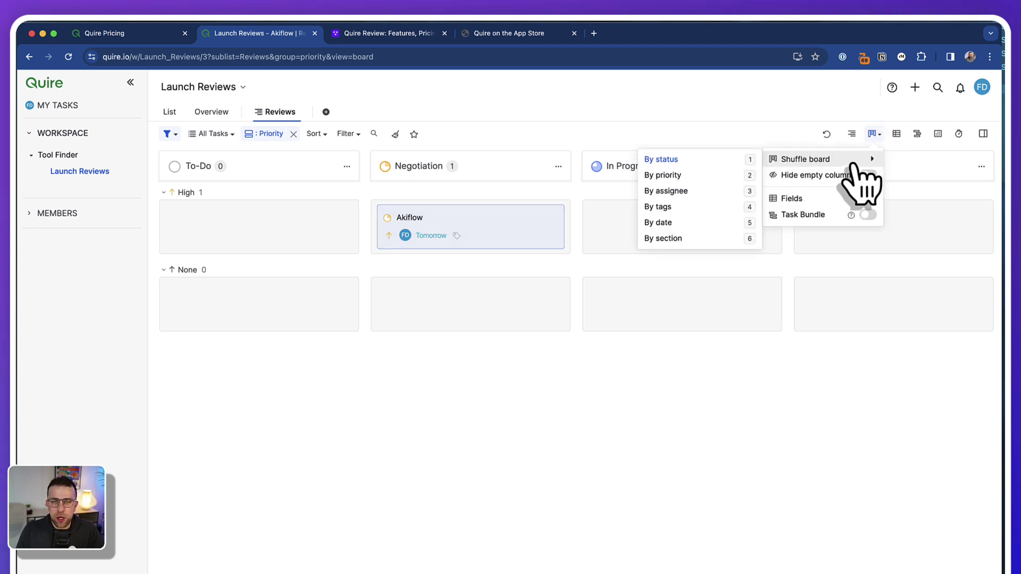
click(731, 175)
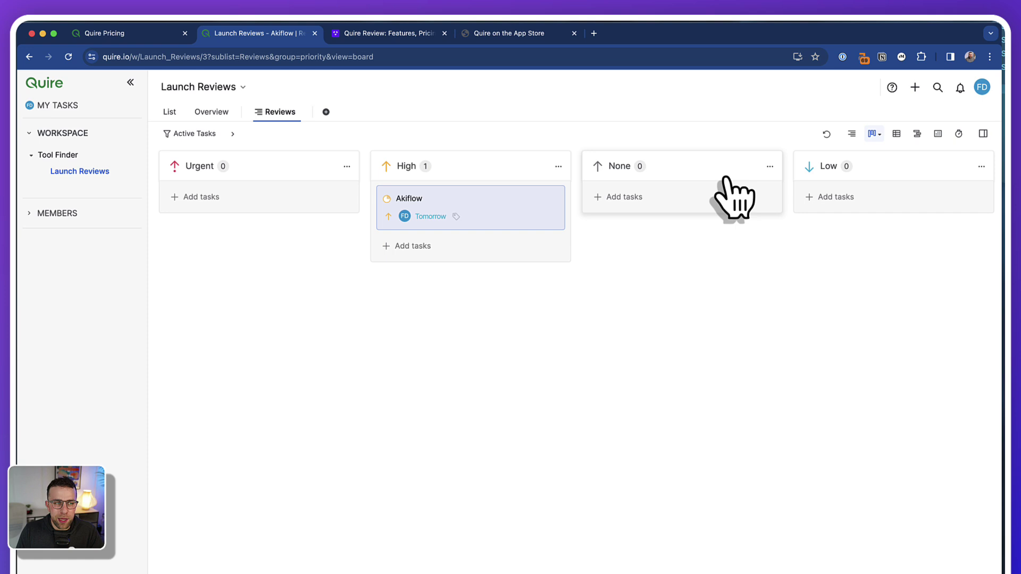
click(874, 135)
mouse_move(814, 160)
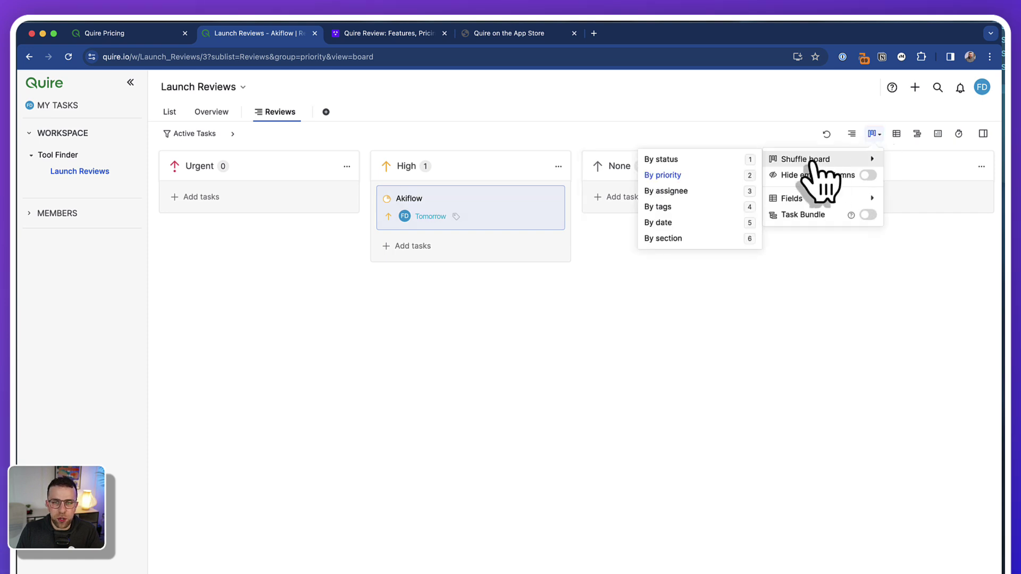
click(719, 191)
click(874, 134)
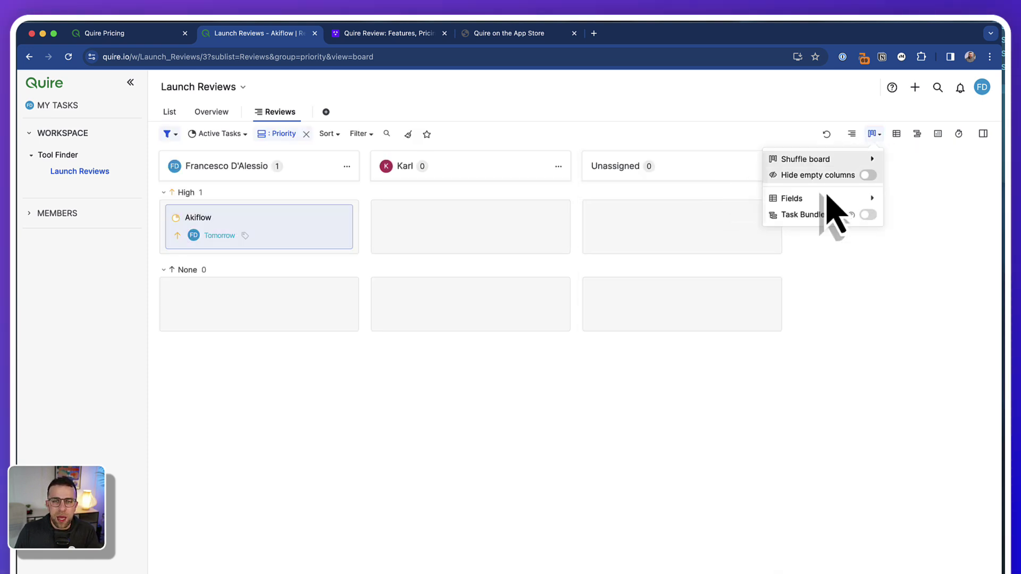
mouse_move(825, 161)
click(702, 207)
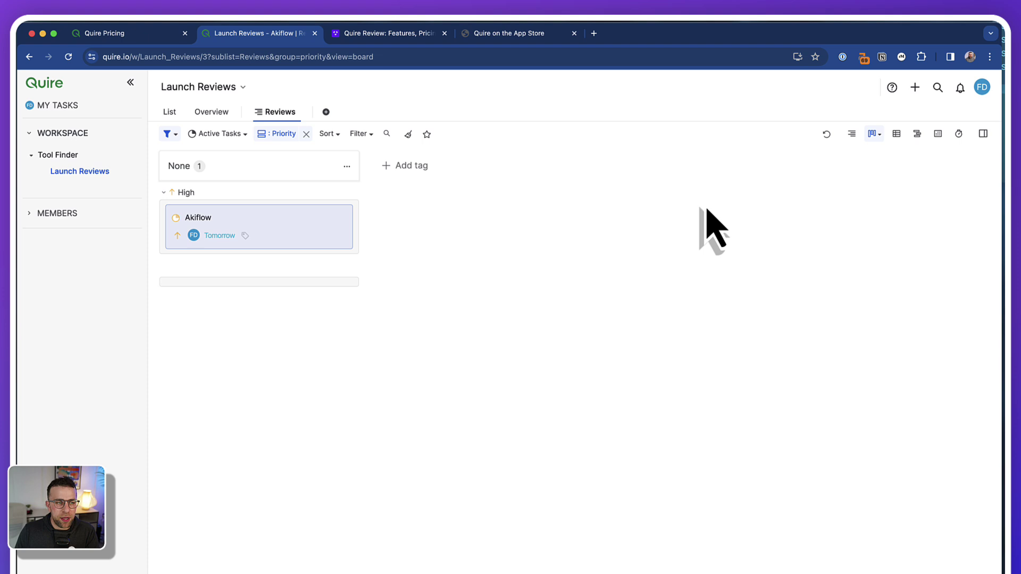
click(874, 135)
click(745, 159)
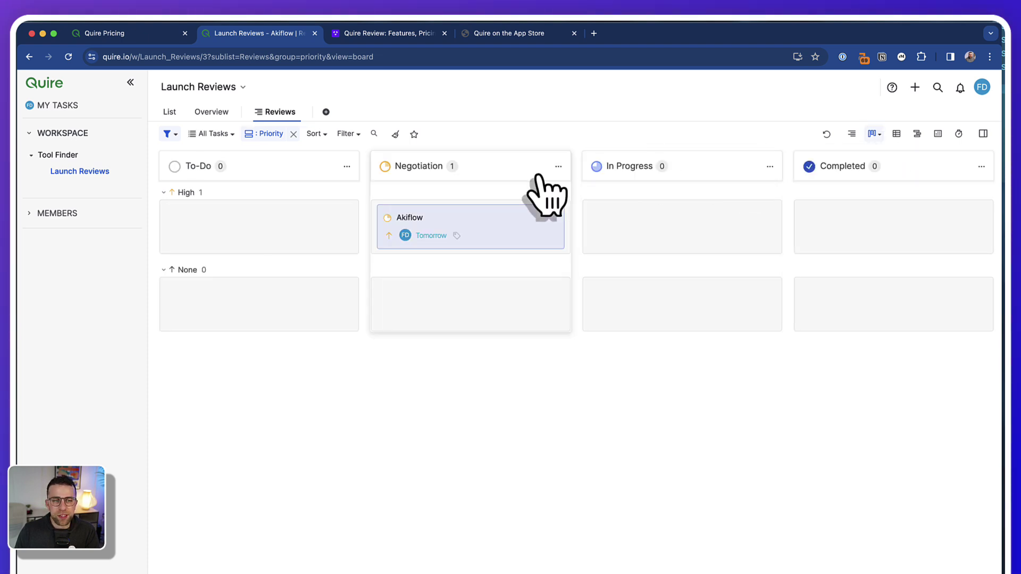
Turn on Task Bundle and Hide empty columns, then return to the project's List view
click(874, 135)
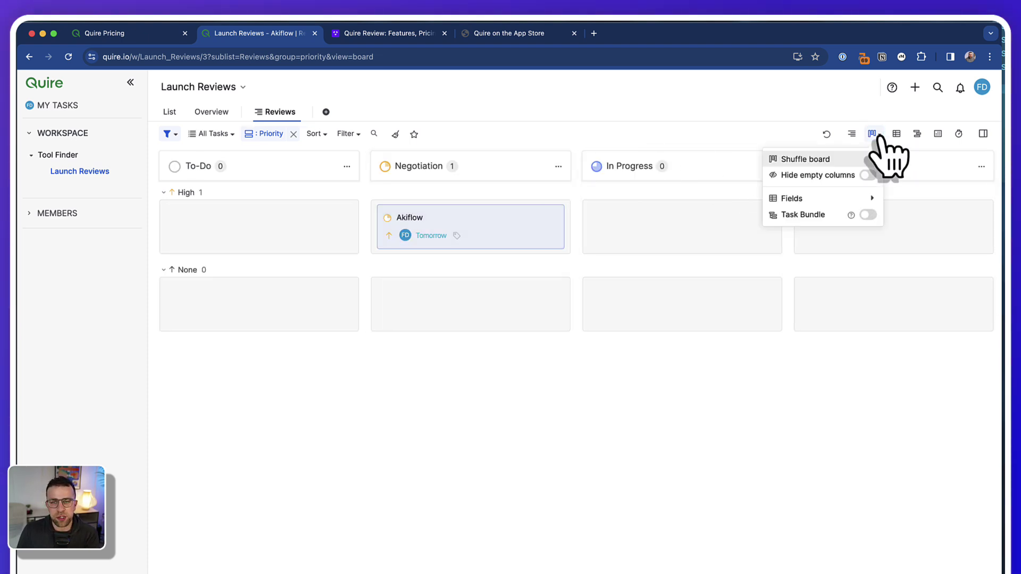
click(868, 215)
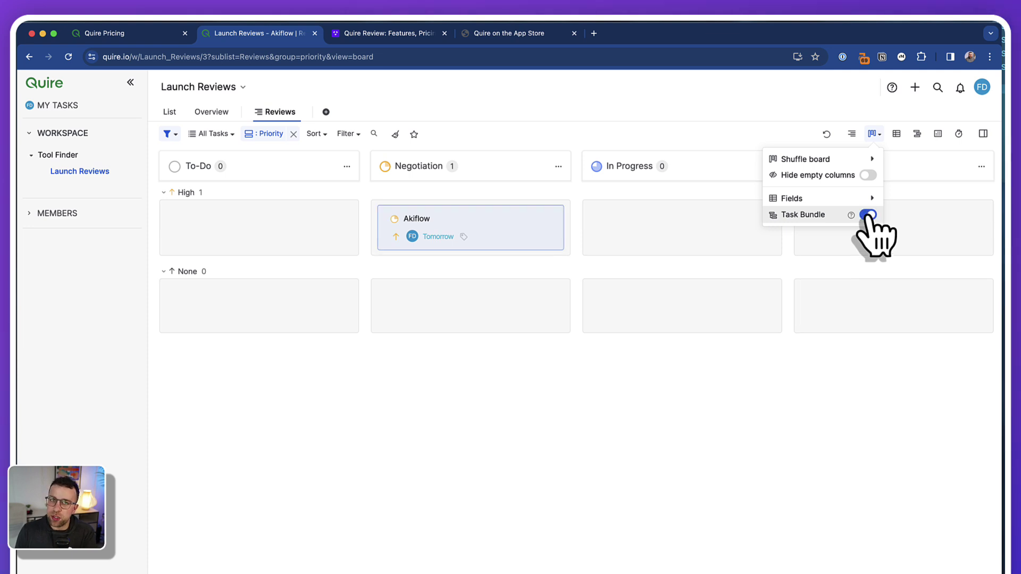
mouse_move(859, 193)
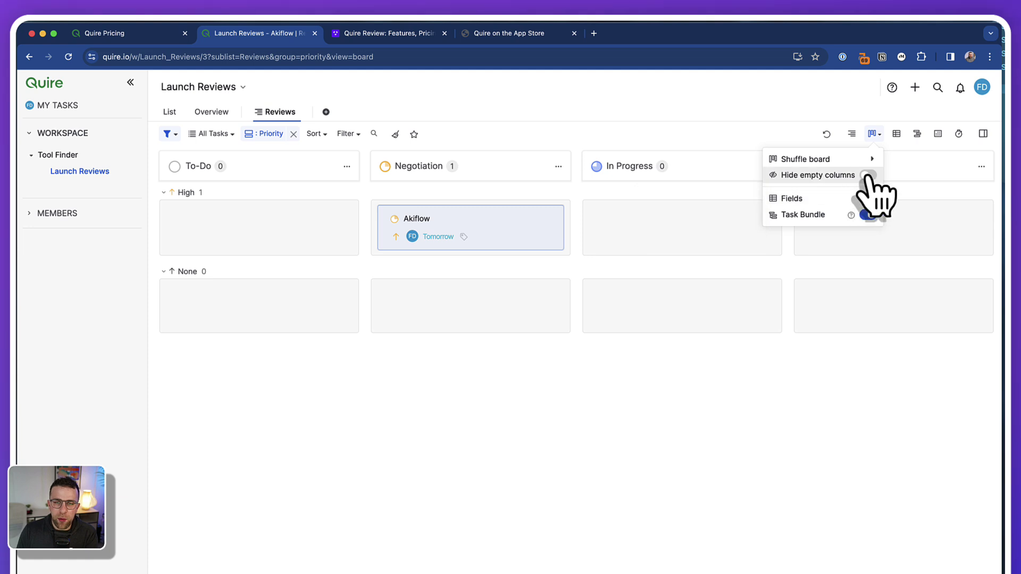
click(868, 176)
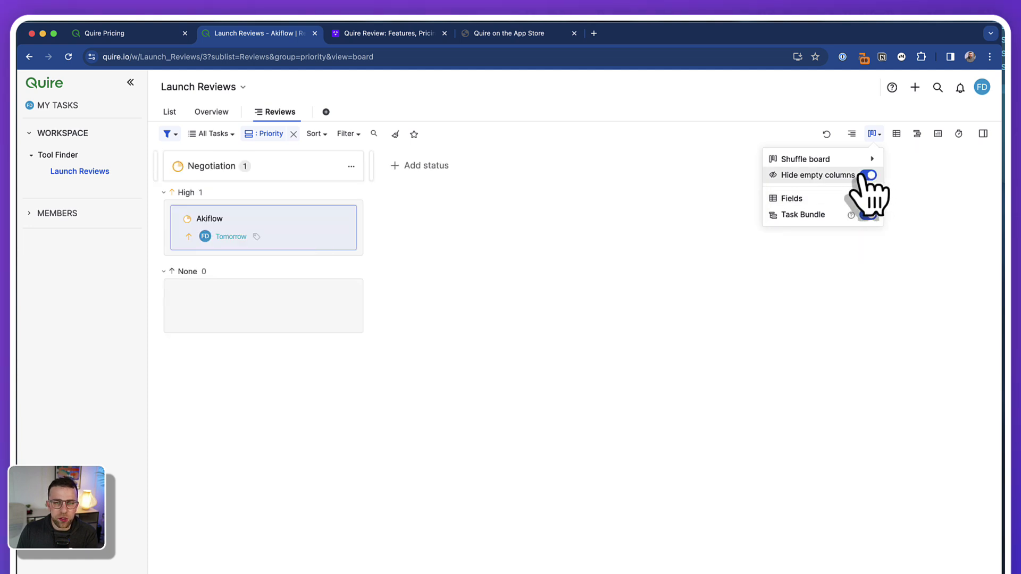
click(853, 134)
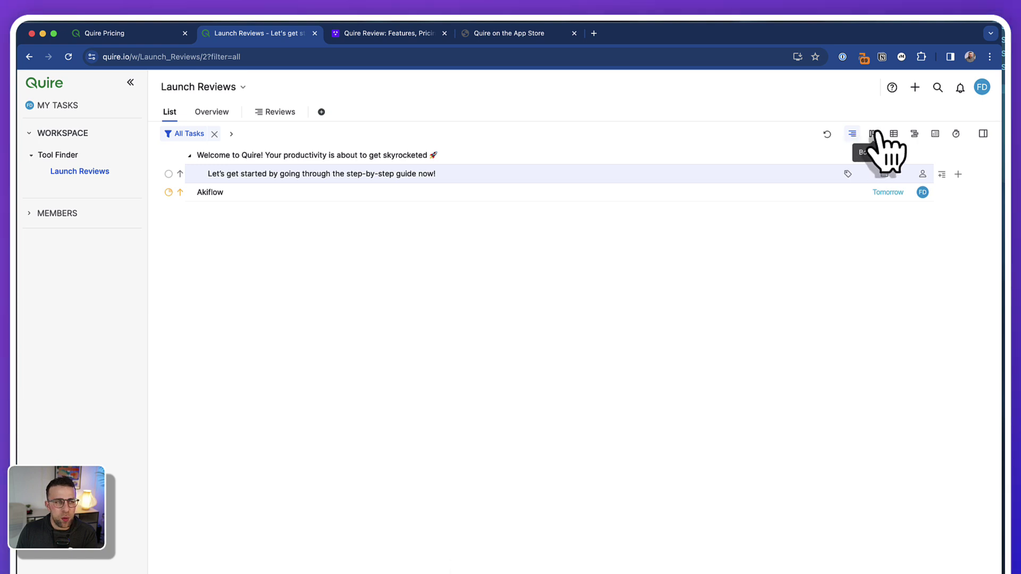
Try the Board, Reviews and Table views, then show Launch Reviews as a March–April 2024 timeline
click(872, 134)
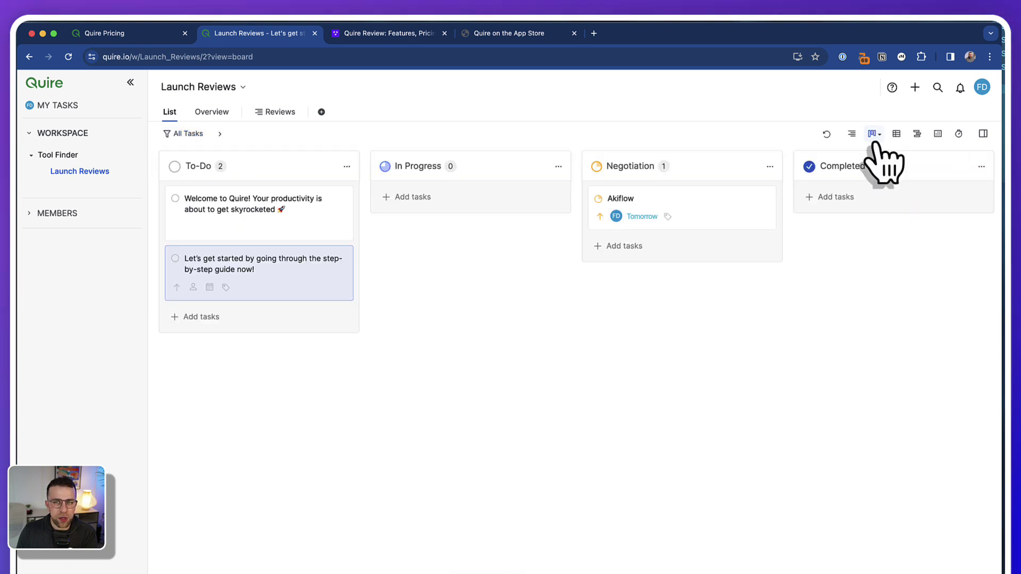
click(259, 110)
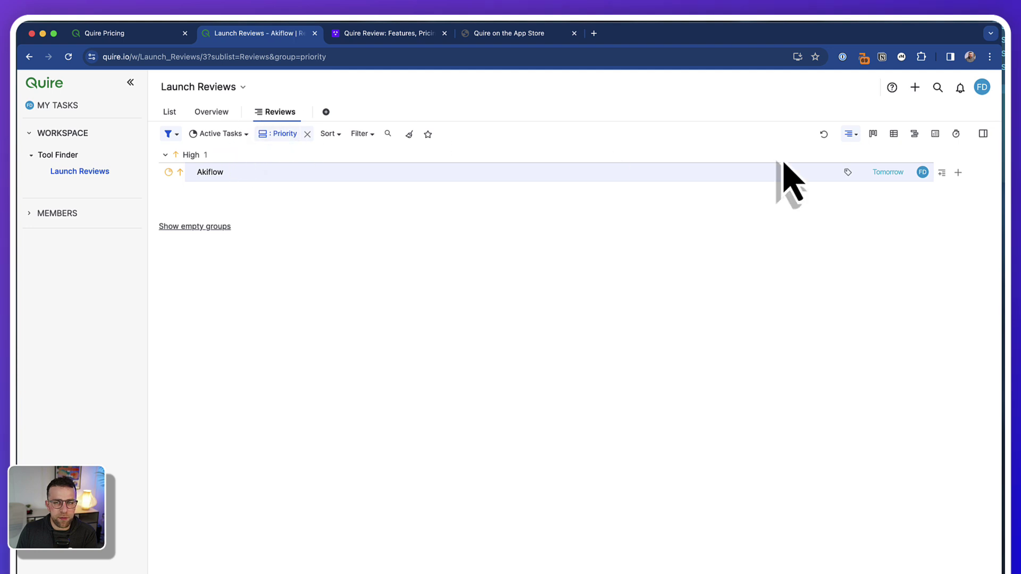
click(873, 134)
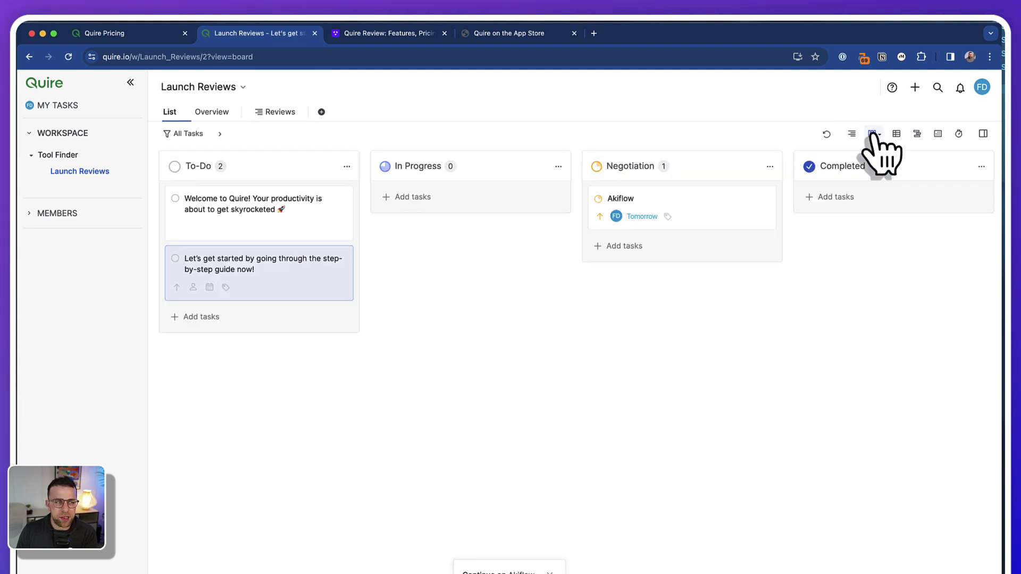
click(276, 112)
click(897, 134)
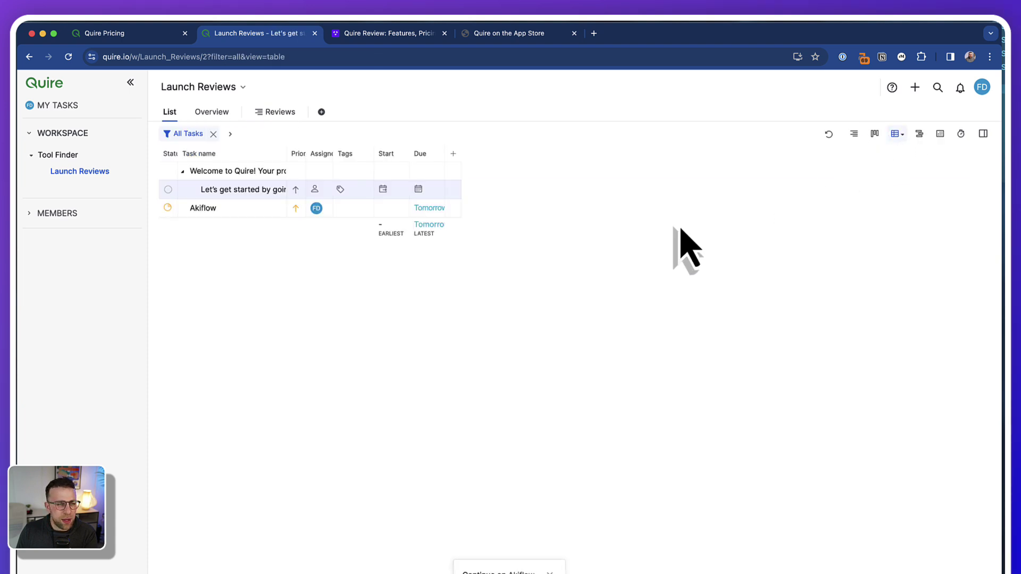
click(895, 134)
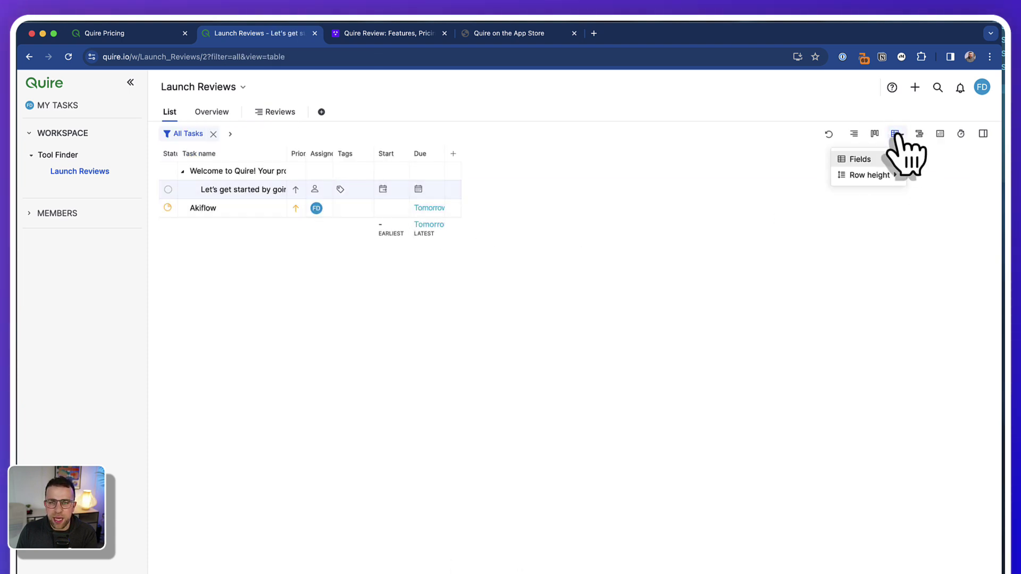
mouse_move(883, 159)
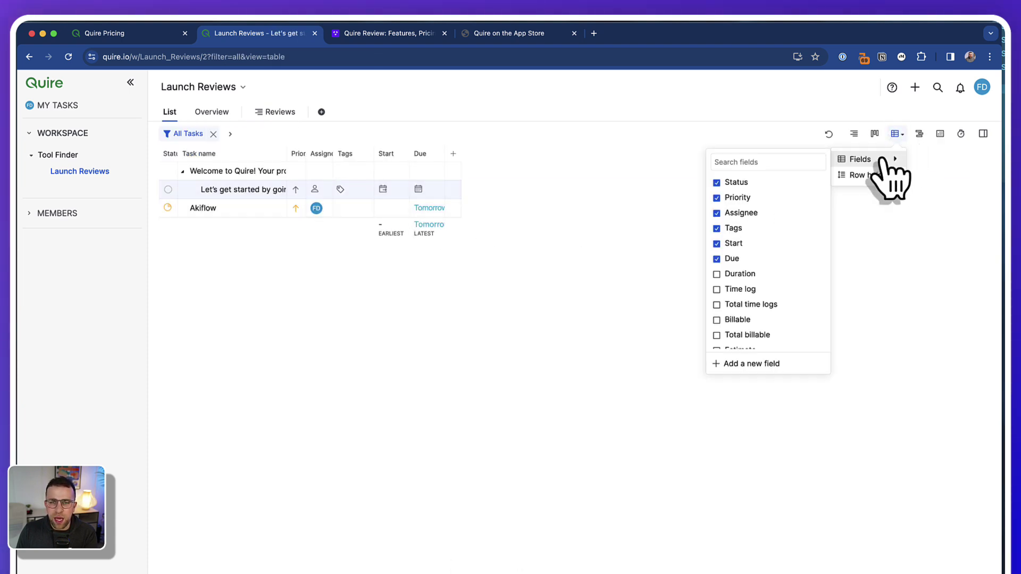
click(919, 134)
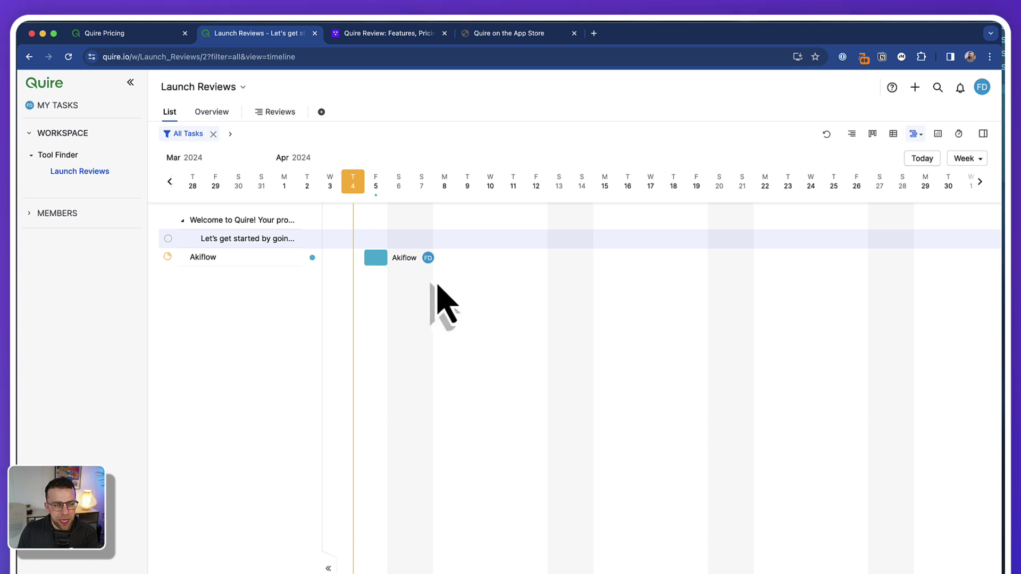
Schedule the step-by-step guide for Apr 7–11, set task colour to None, and show a monthly calendar
click(422, 239)
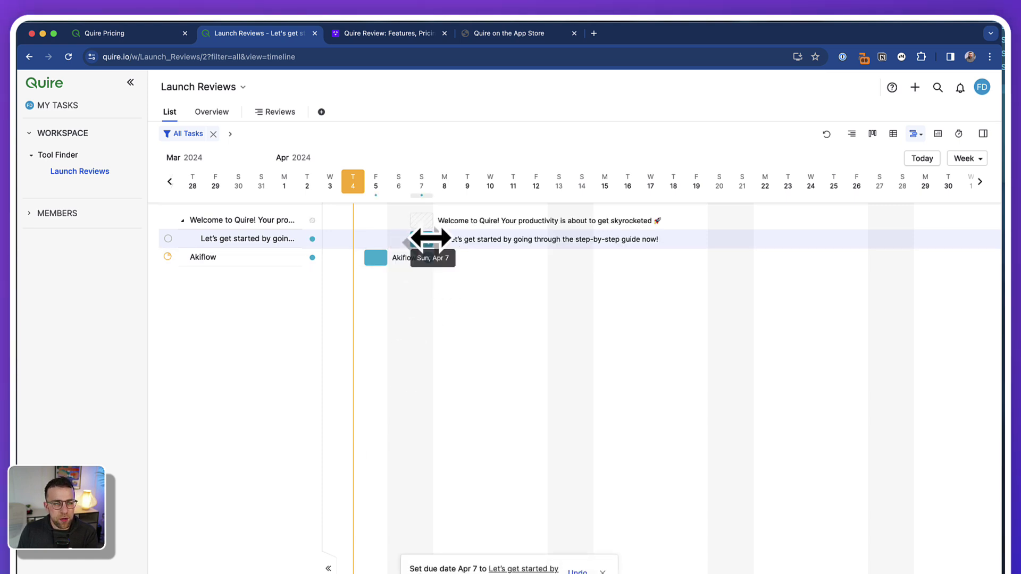
drag(430, 239, 526, 242)
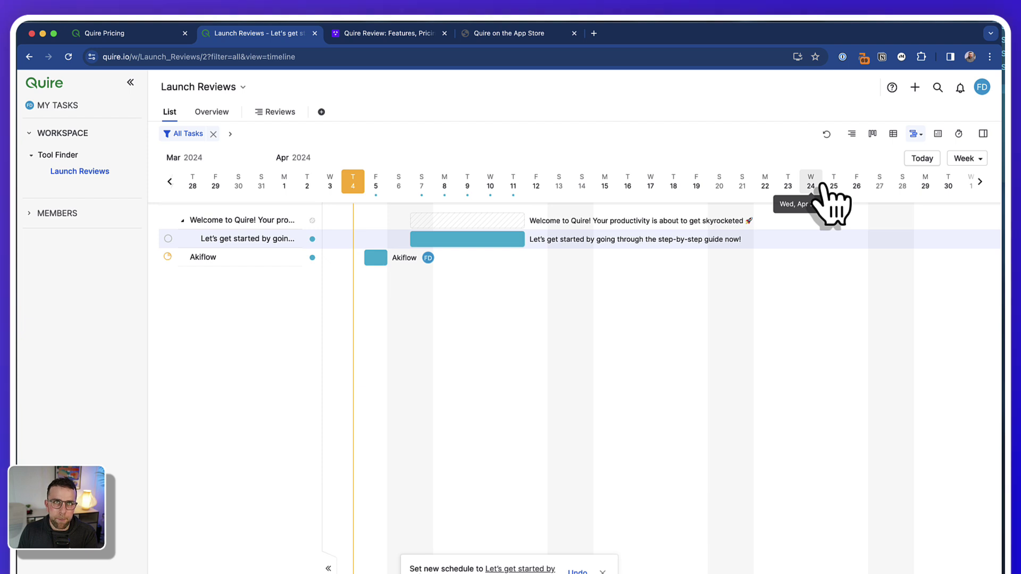
click(916, 134)
mouse_move(905, 162)
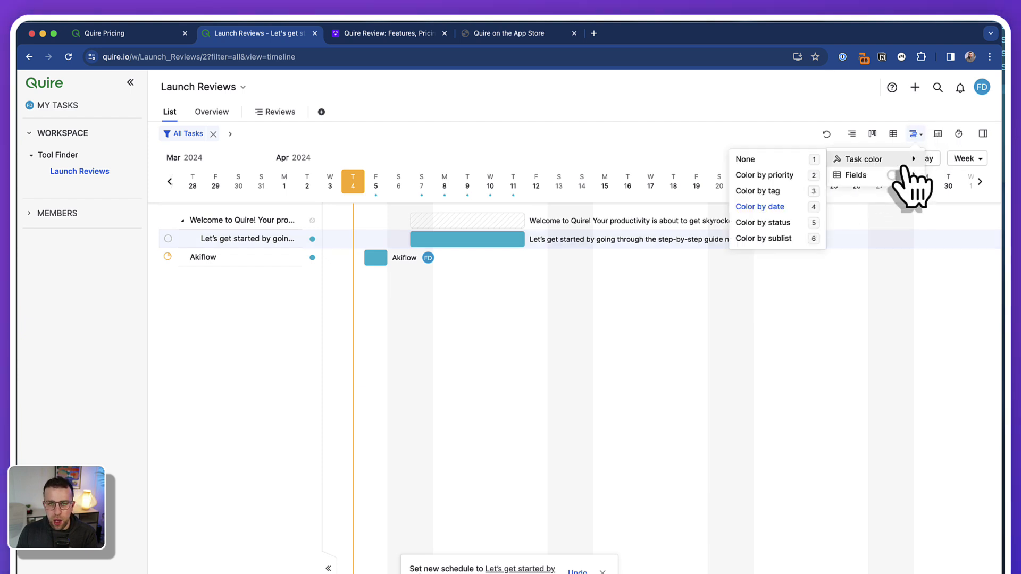
click(778, 163)
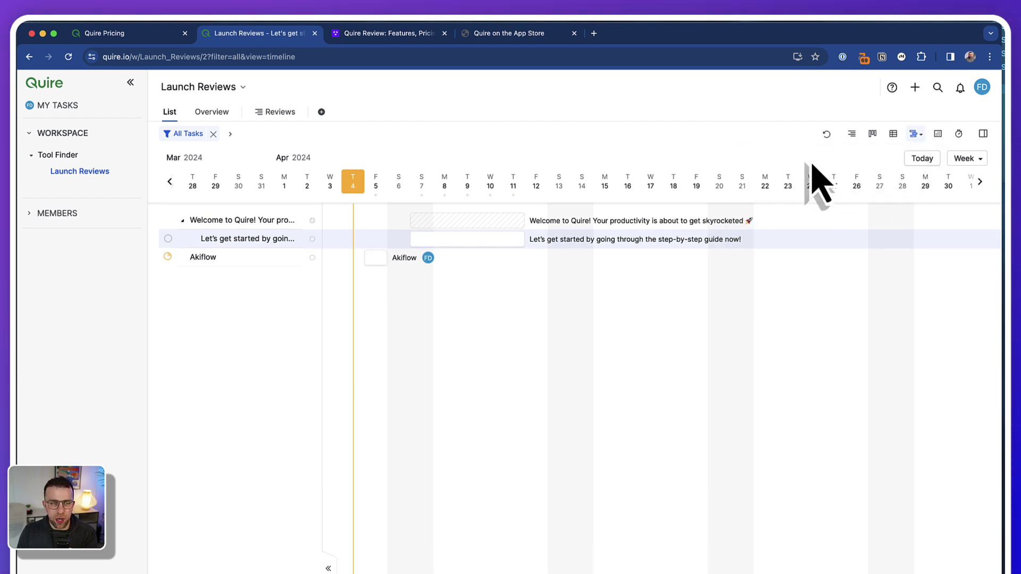
click(939, 134)
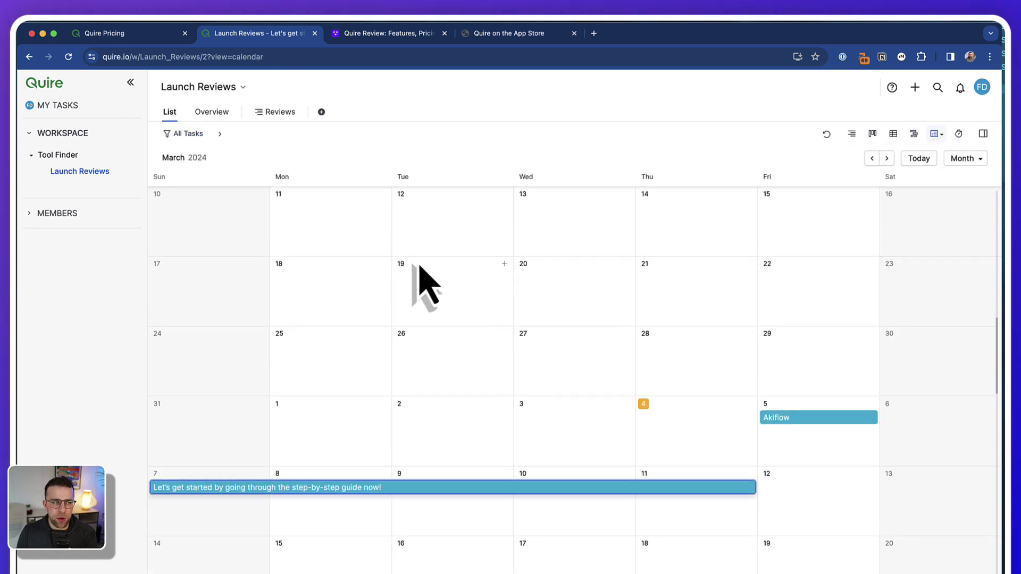
In Week view, move the step-by-step guide task to Tue Apr 9, 3:45–6:15 AM, and begin a new sublist
click(963, 159)
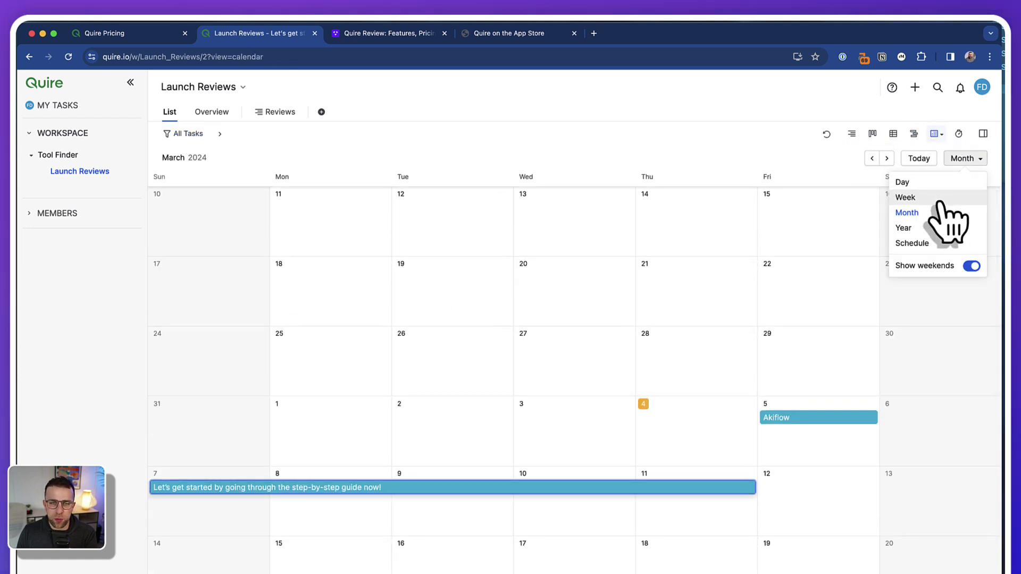
click(943, 198)
click(964, 158)
click(967, 181)
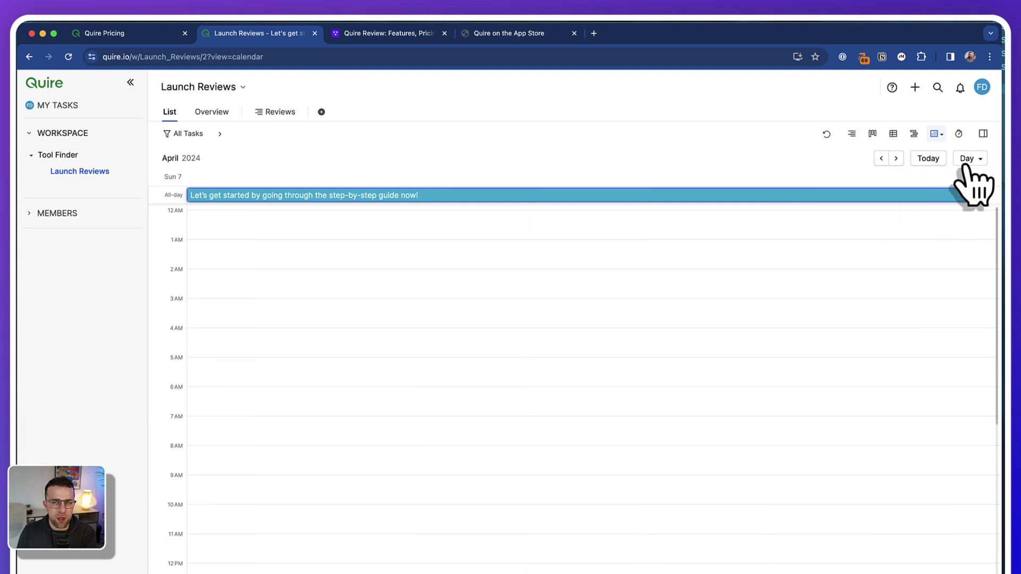
click(967, 158)
click(964, 196)
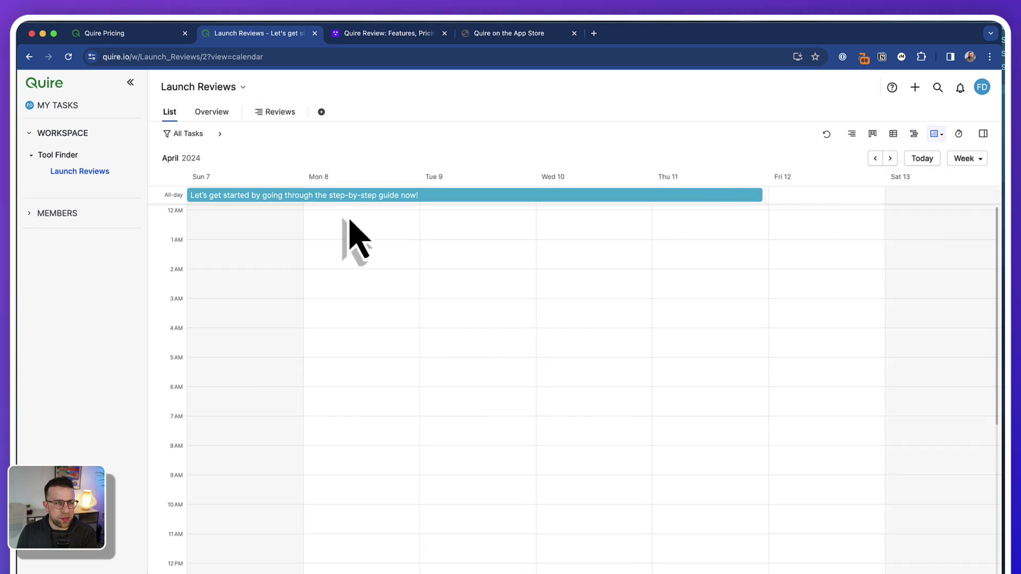
drag(351, 195, 479, 415)
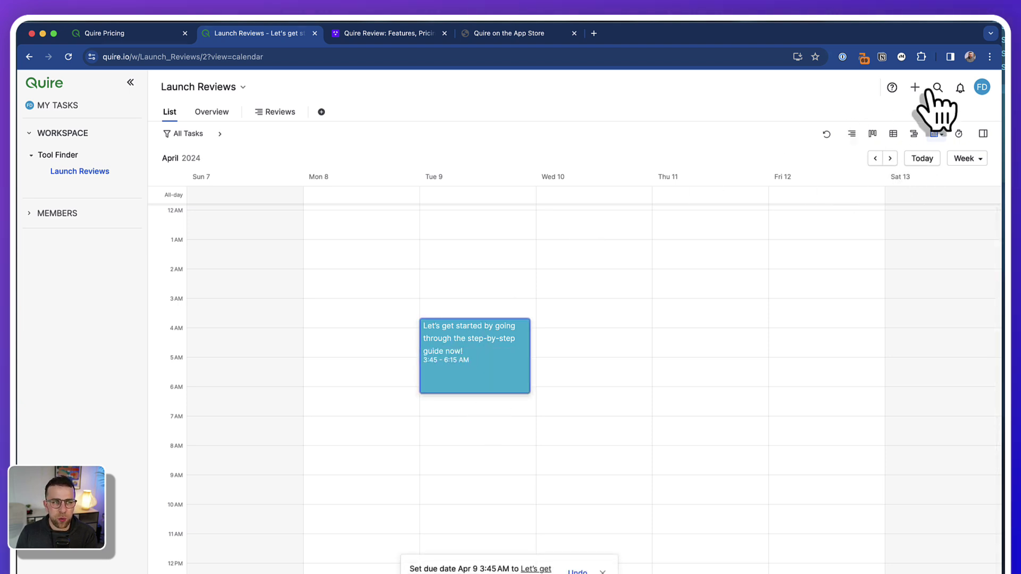
click(322, 113)
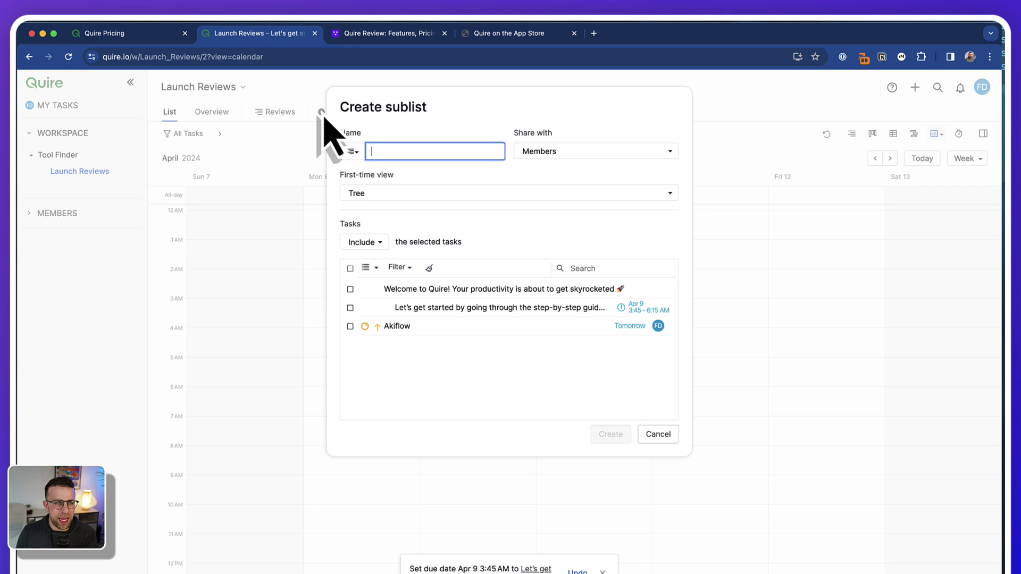
Discard the sublist form and add a task named Quire on Wed Apr 10, 5:30–6:30 AM
click(291, 170)
click(914, 87)
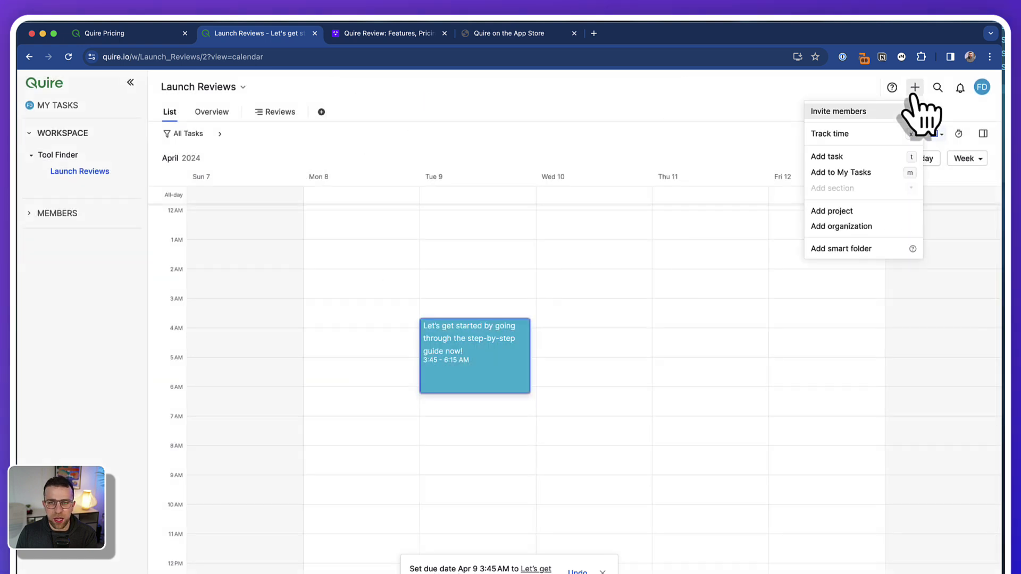
click(864, 161)
scroll(665, 463, down, 2)
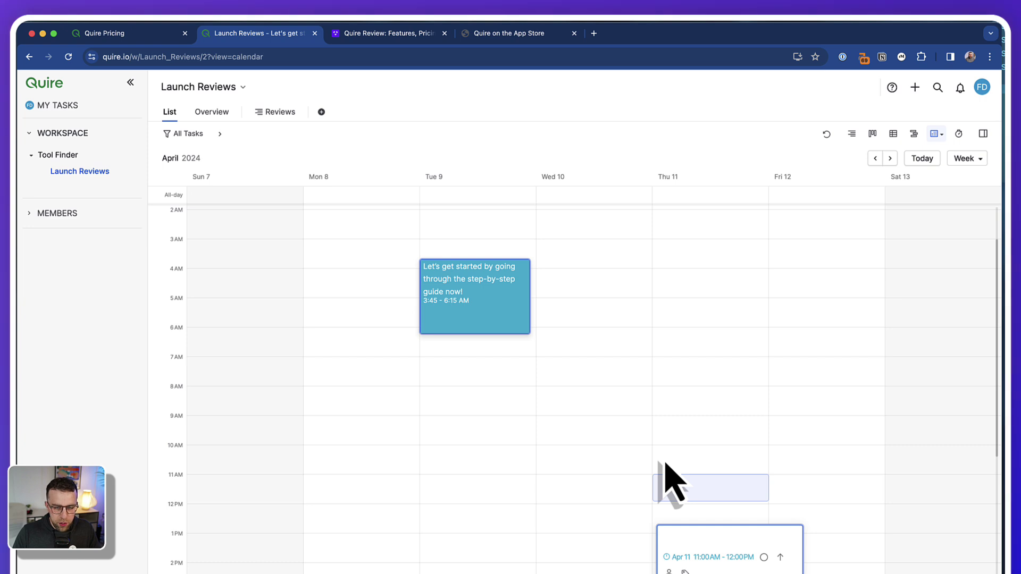
key(Return)
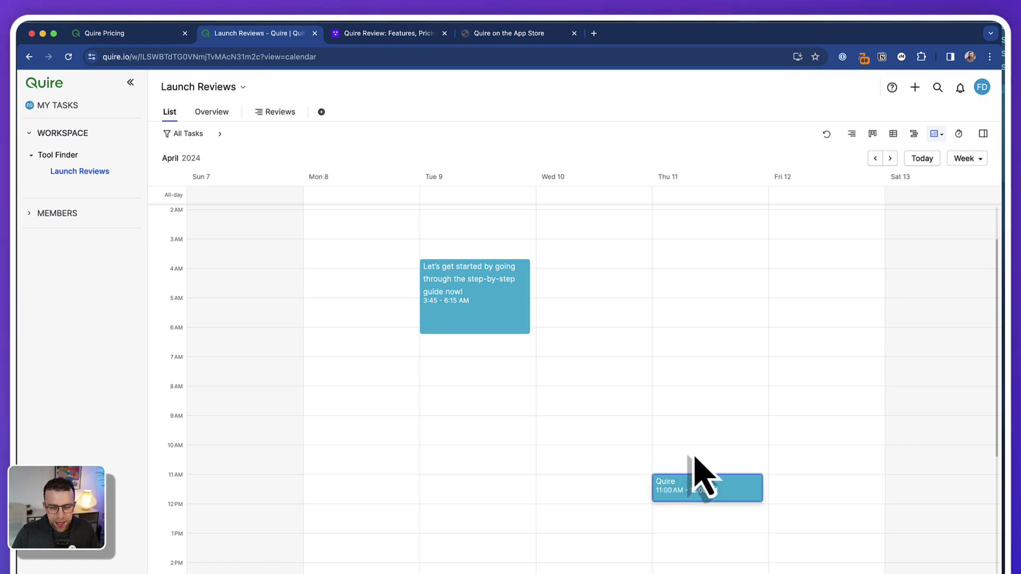
drag(695, 478, 620, 342)
Give the Quire task High priority, Negotiation status and a member as assignee
right_click(611, 327)
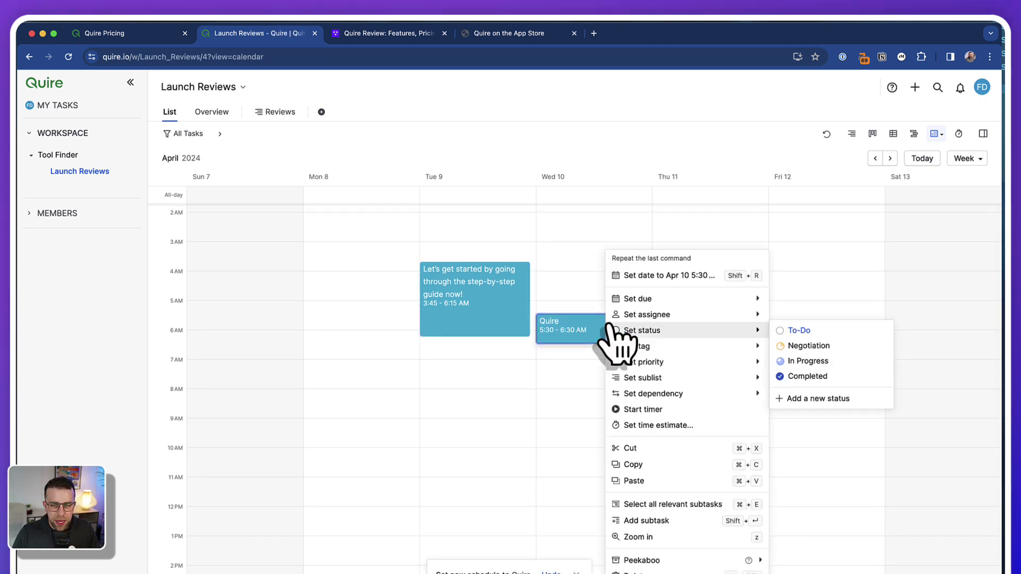
mouse_move(644, 377)
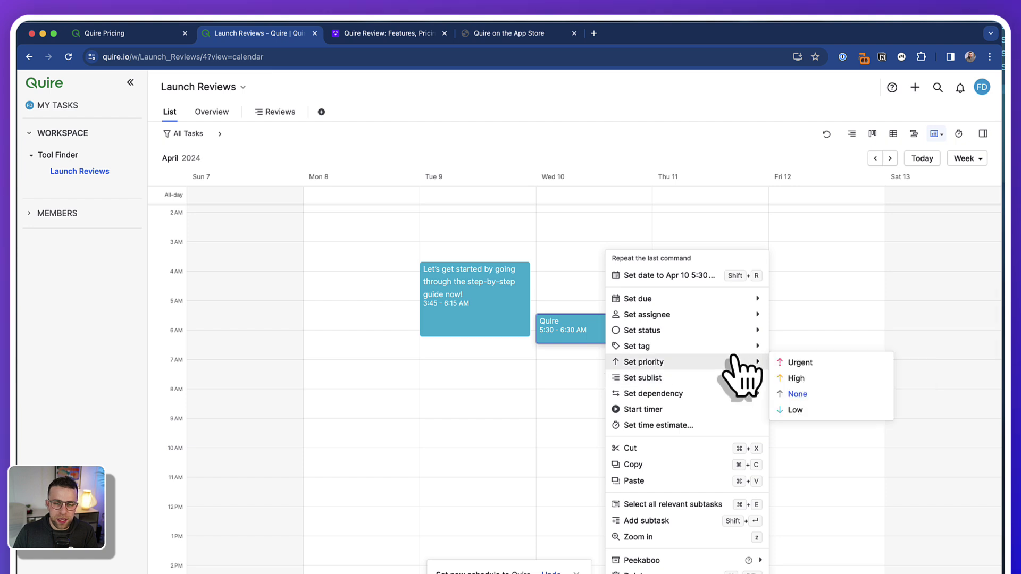
click(806, 384)
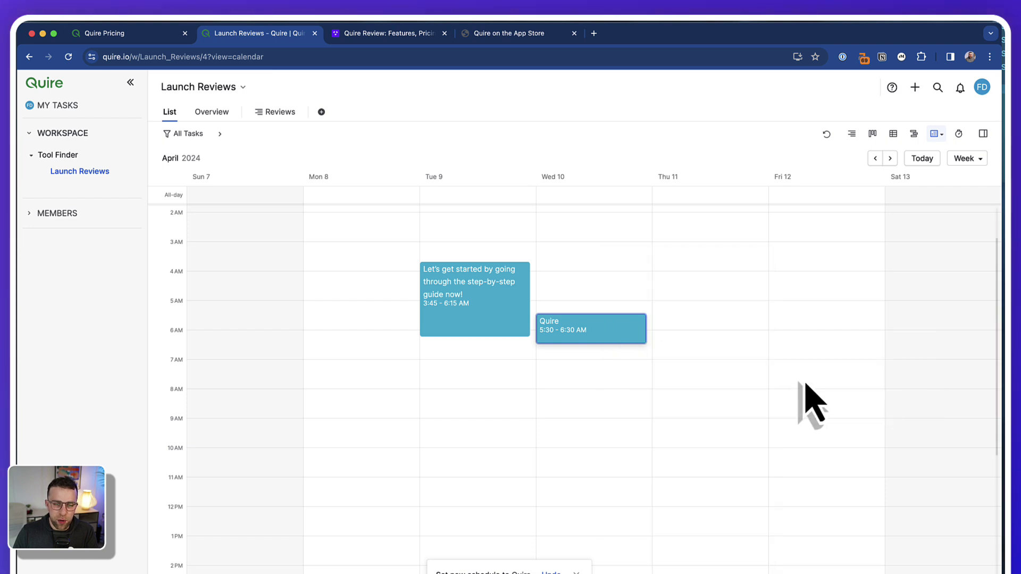
right_click(633, 335)
mouse_move(651, 332)
click(855, 349)
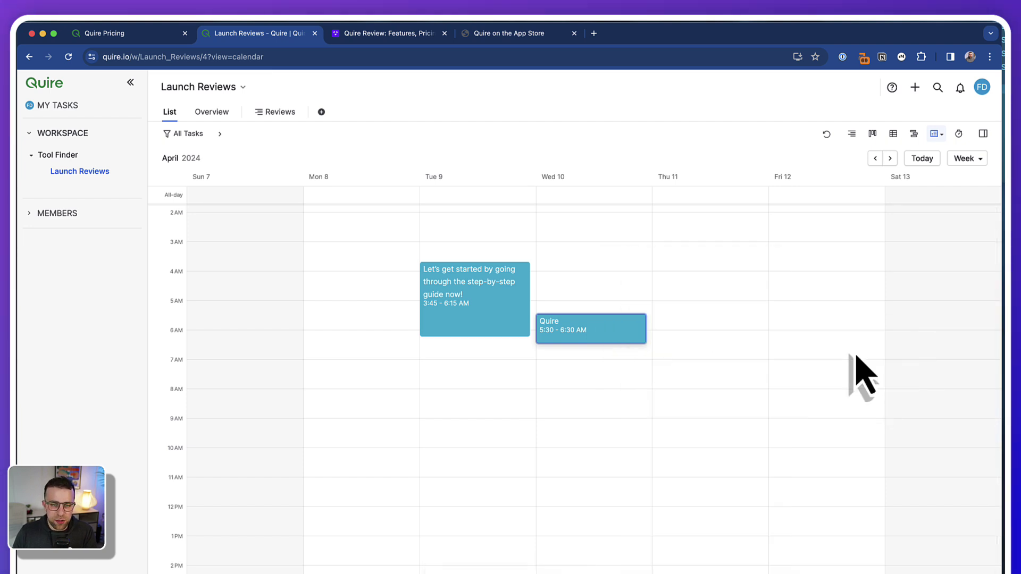
right_click(642, 341)
mouse_move(751, 319)
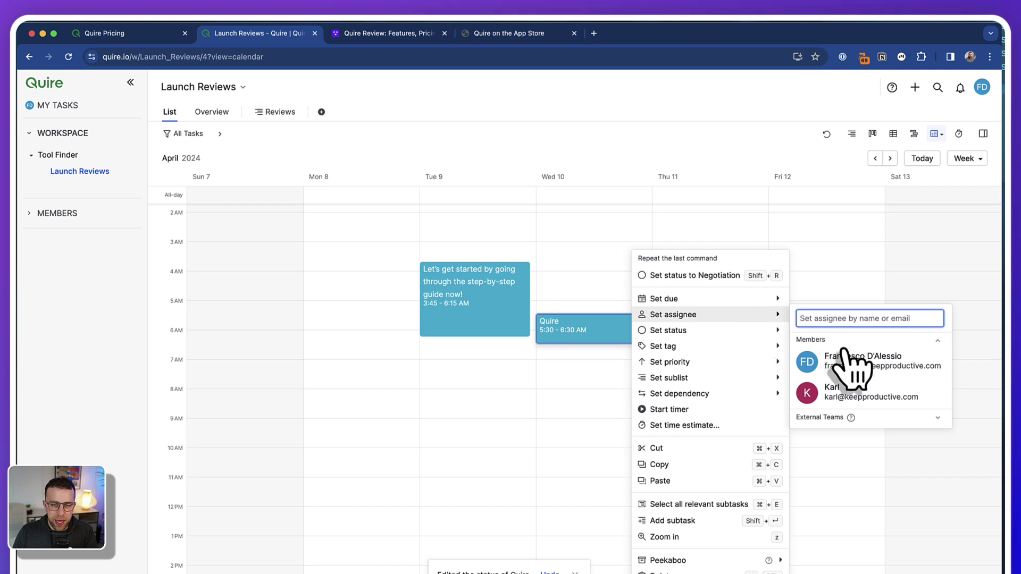
click(846, 365)
click(937, 133)
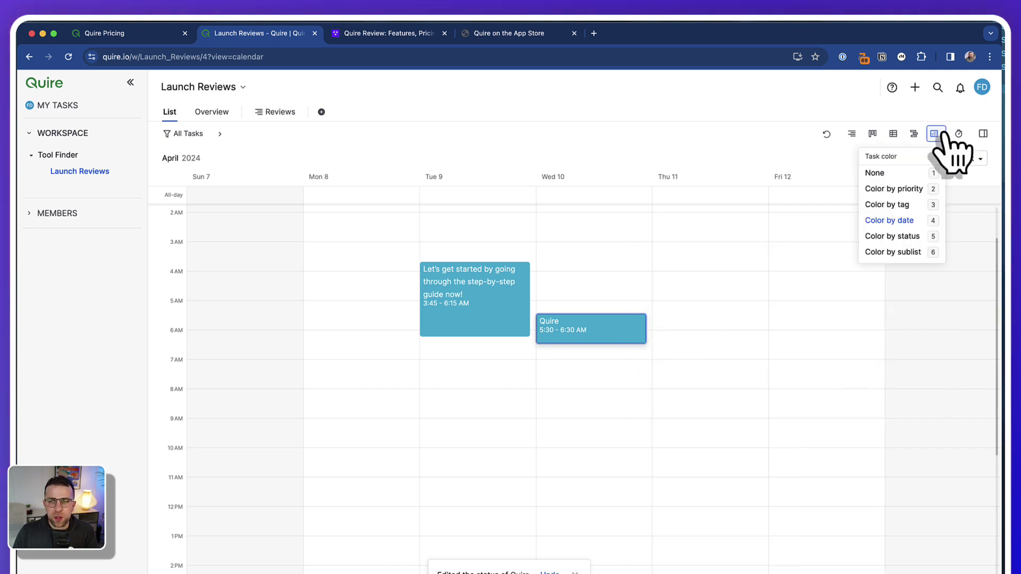
Try colouring calendar tasks by priority, tag and date, finishing with colour by status
click(912, 189)
scroll(686, 296, up, 1)
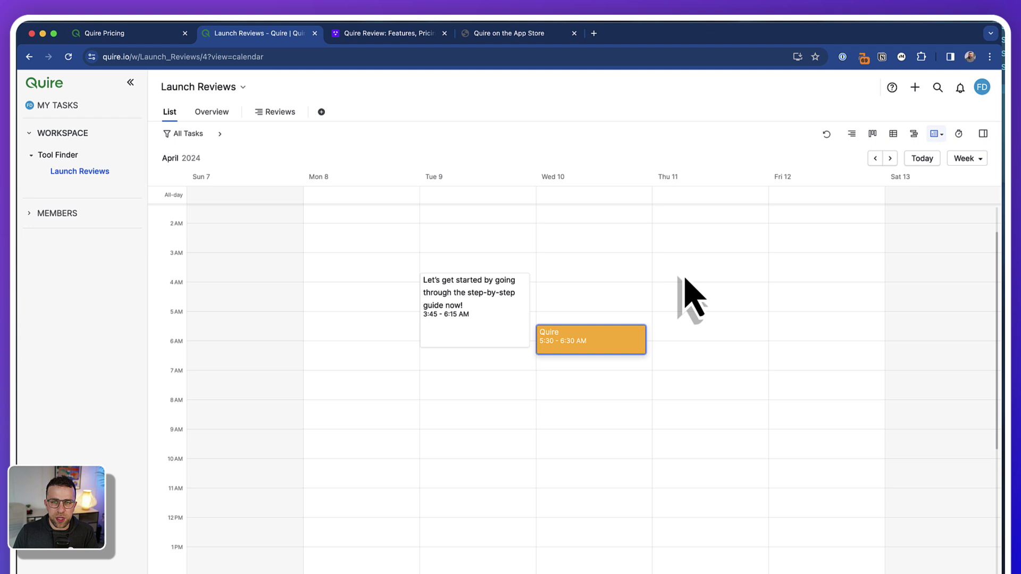
click(937, 134)
click(928, 206)
click(937, 133)
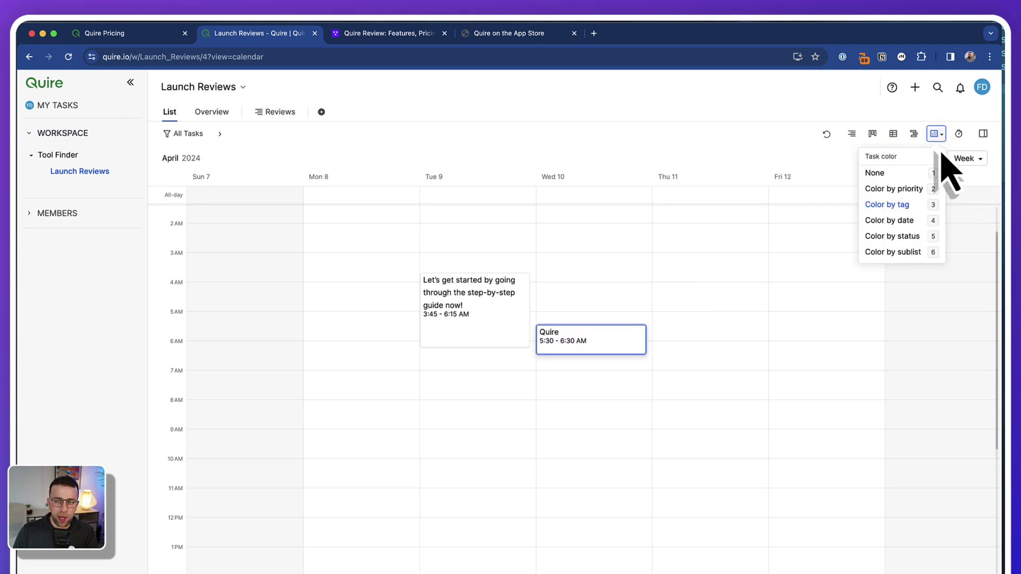
click(910, 220)
click(937, 134)
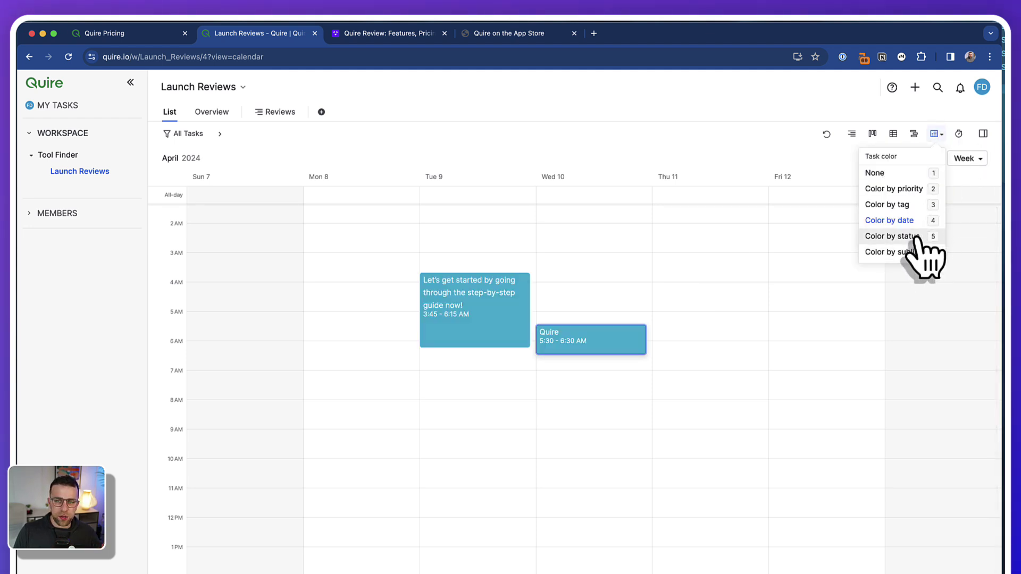
click(904, 237)
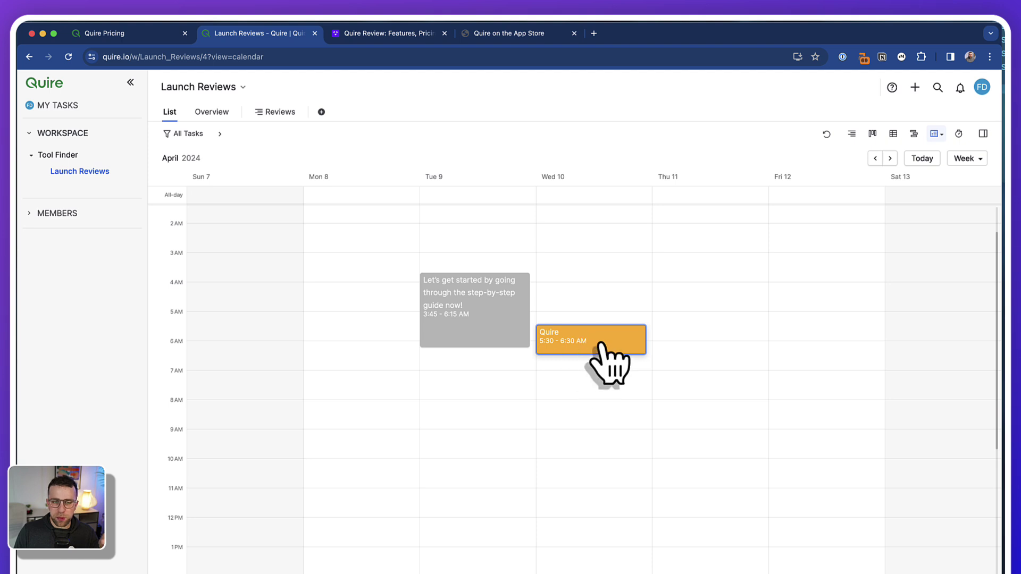
View the project's time report and its timesheet
click(959, 134)
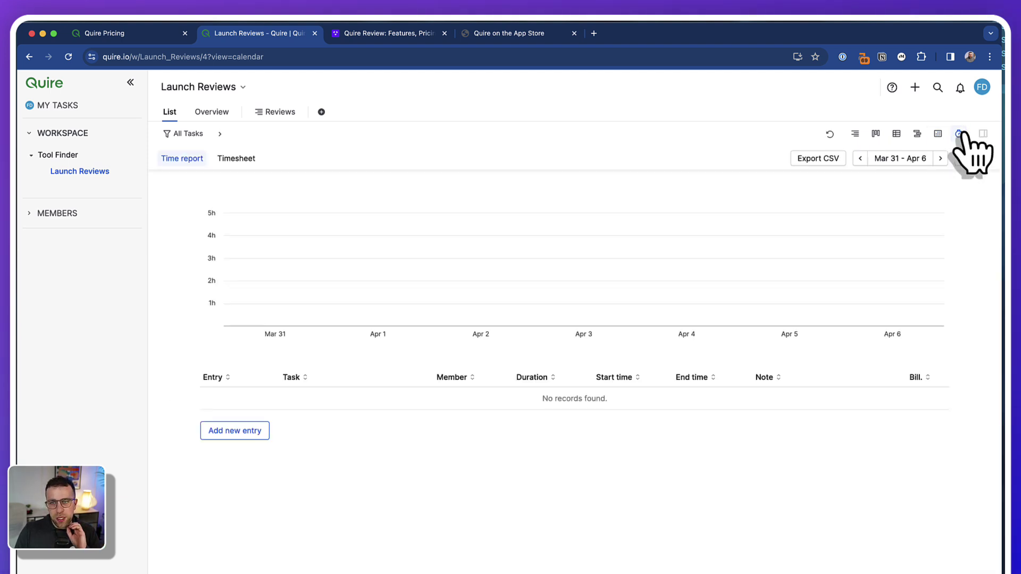
click(237, 158)
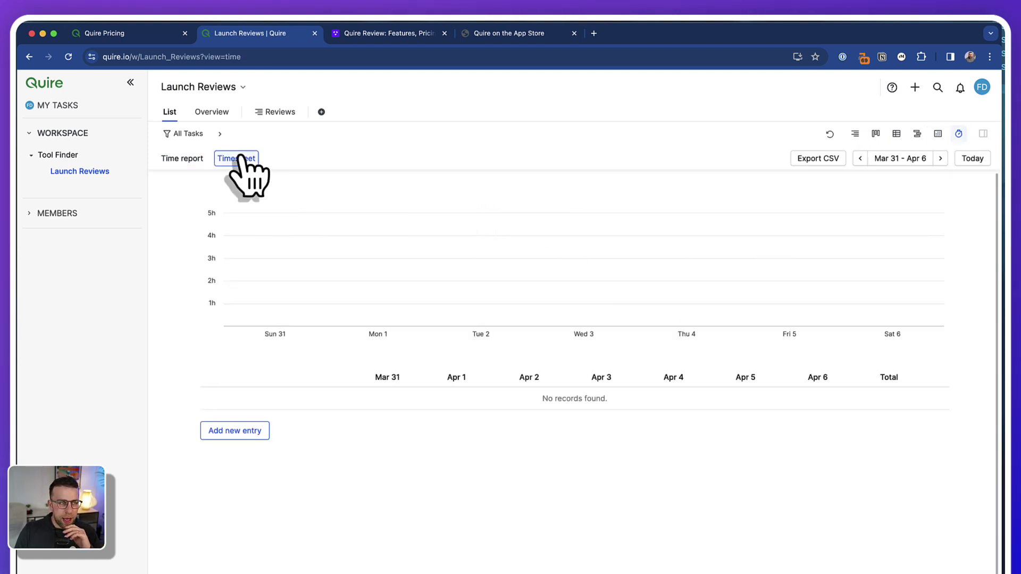
click(182, 158)
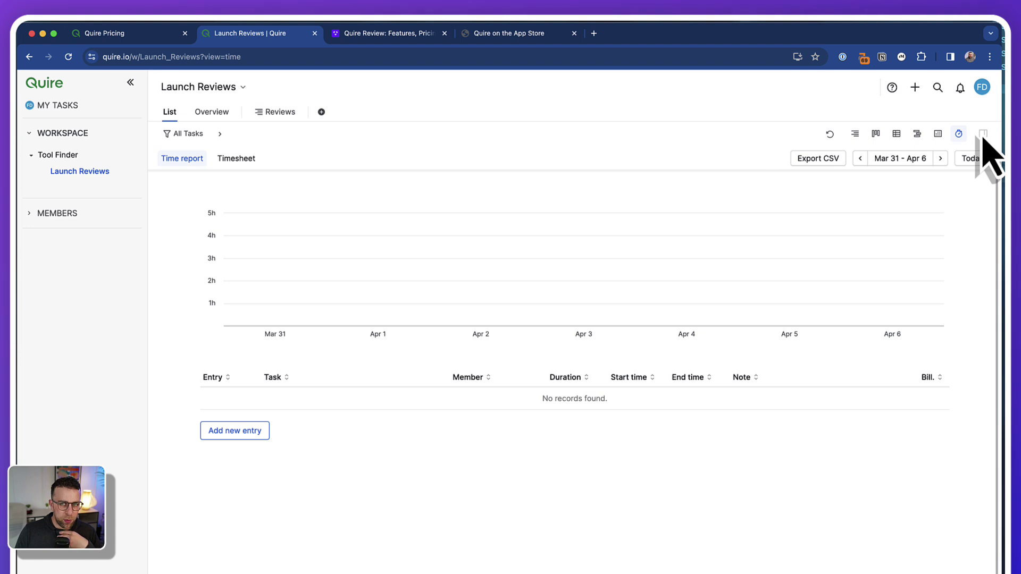
Check the overview progress stats, then open the Reviews sublist table grouped by priority
click(215, 112)
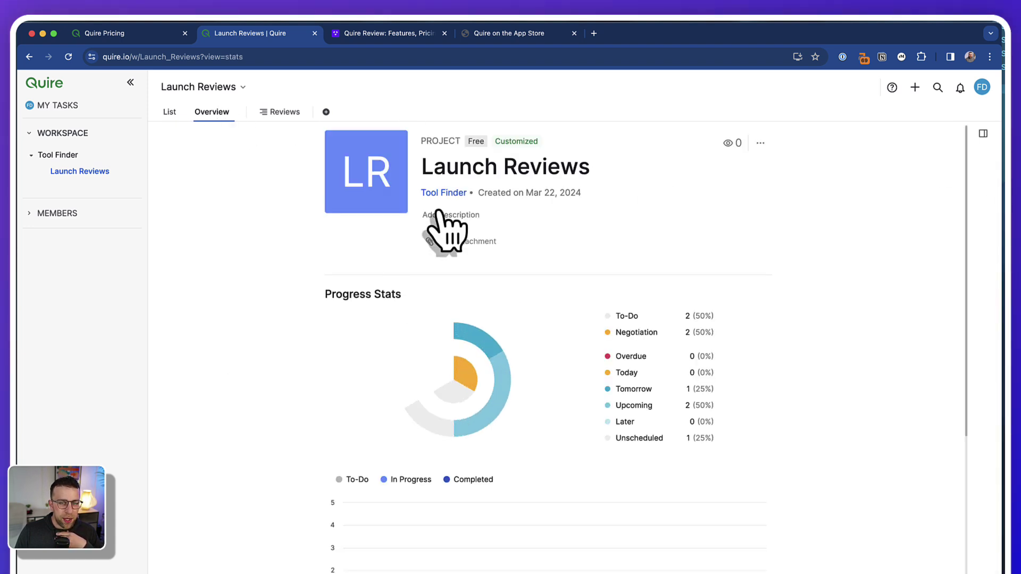
scroll(399, 372, down, 5)
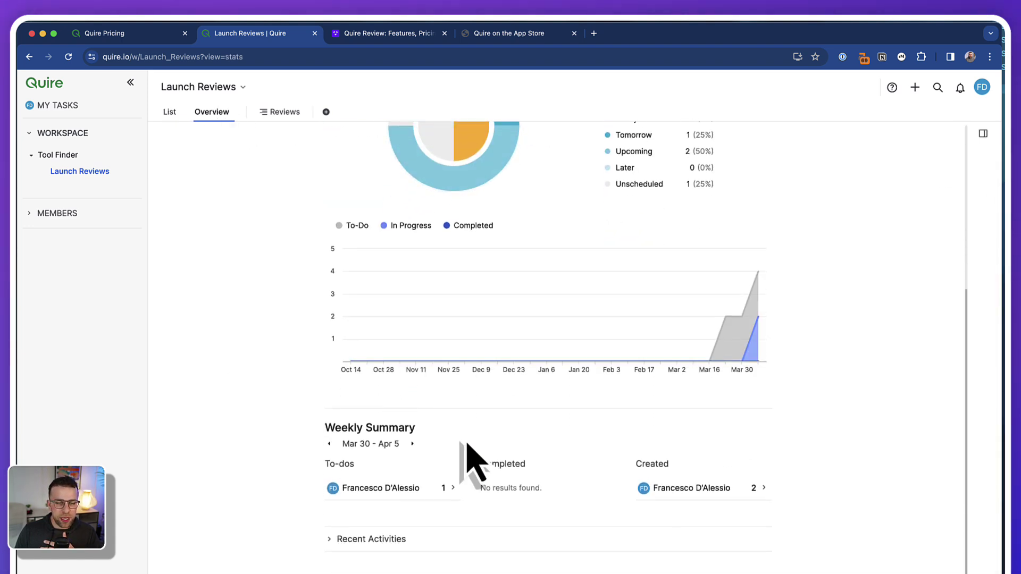
scroll(468, 449, up, 5)
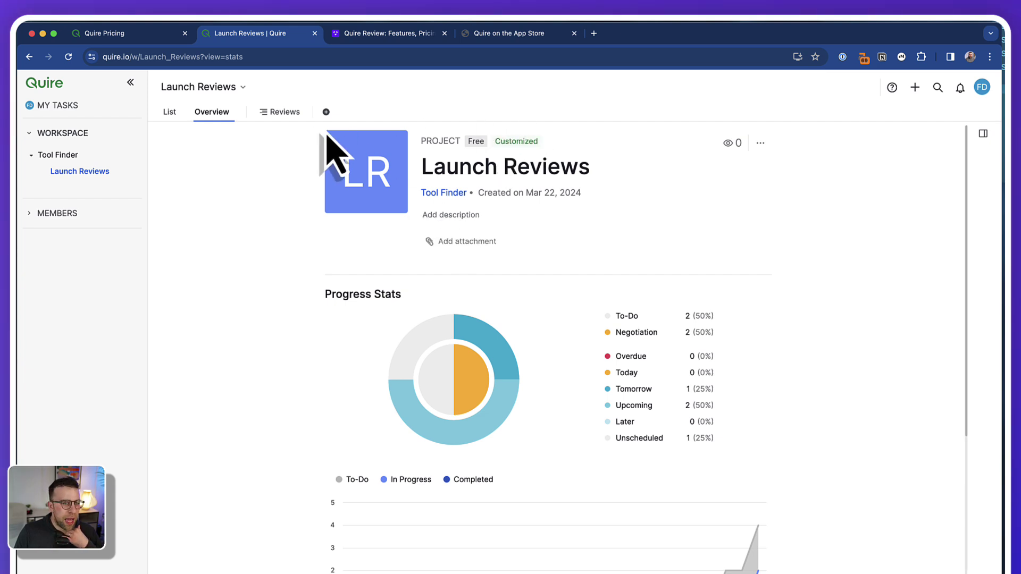
click(264, 114)
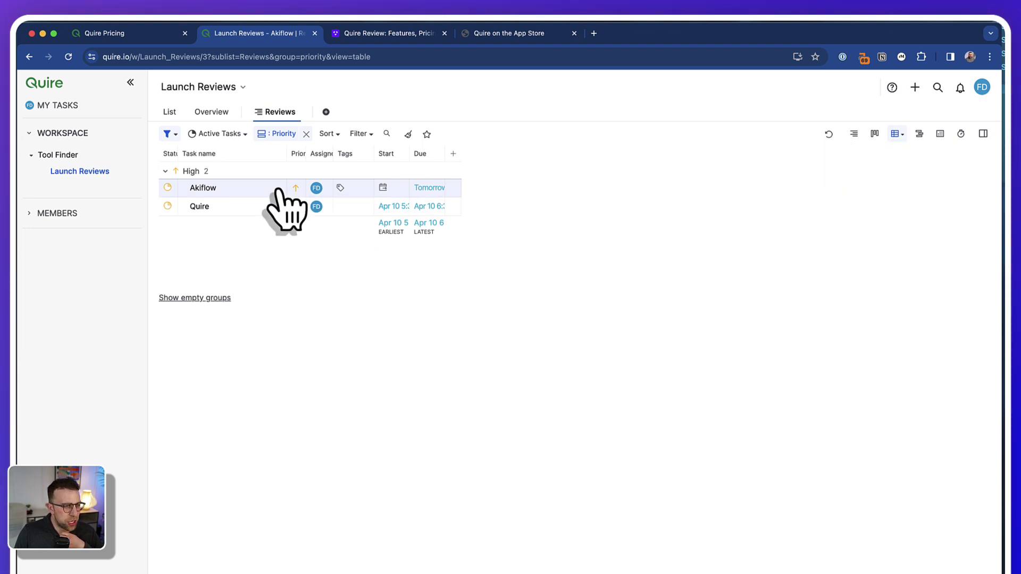
Show My Tasks as a weekday-only Week calendar, advanced to April 8–12
click(71, 105)
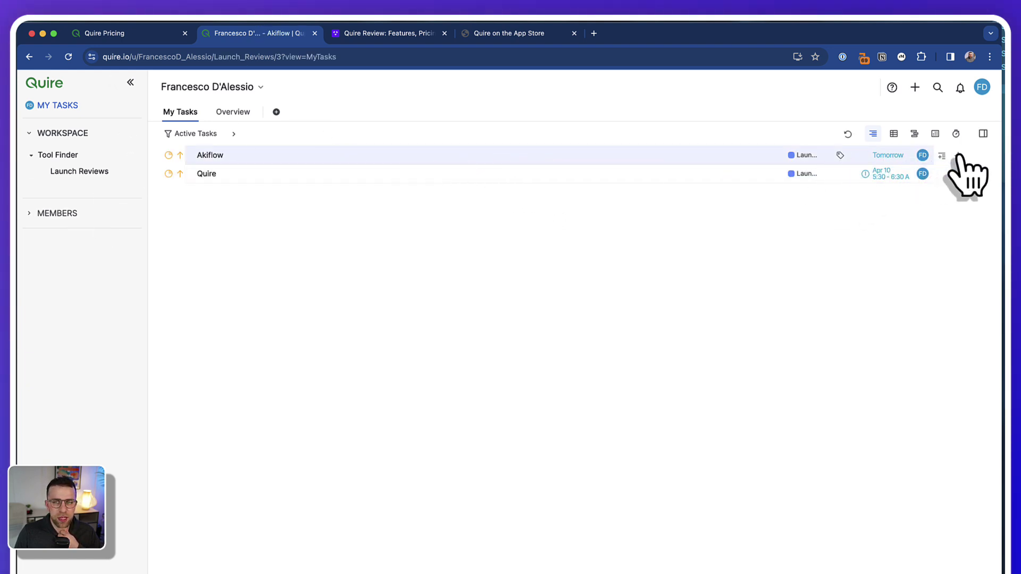
click(914, 133)
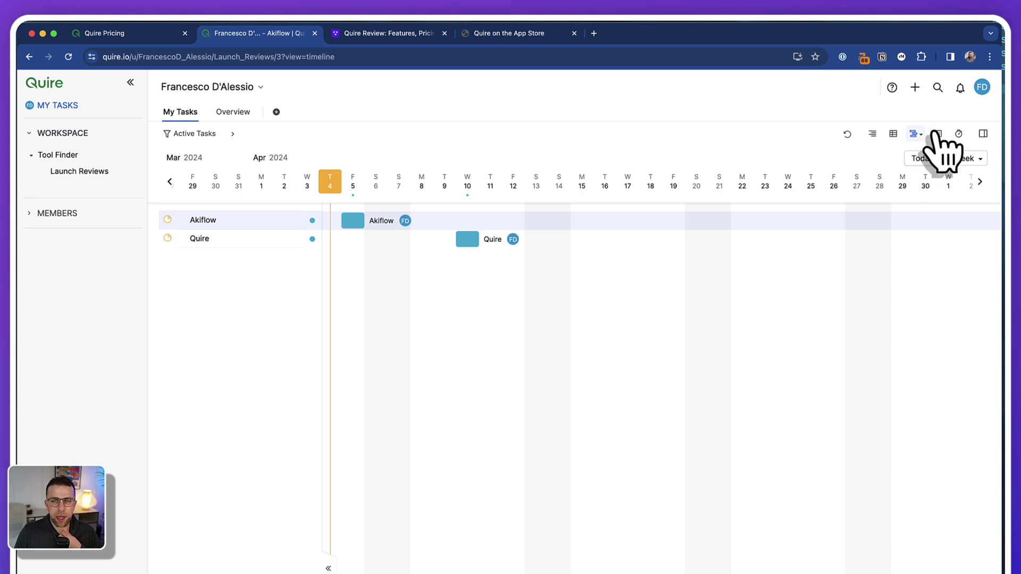
click(937, 134)
click(964, 159)
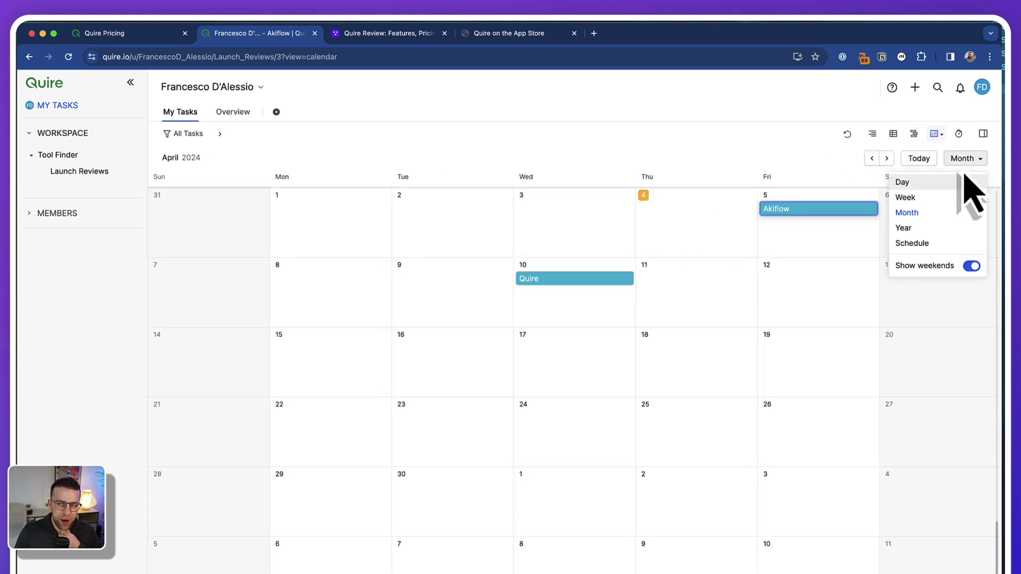
click(953, 198)
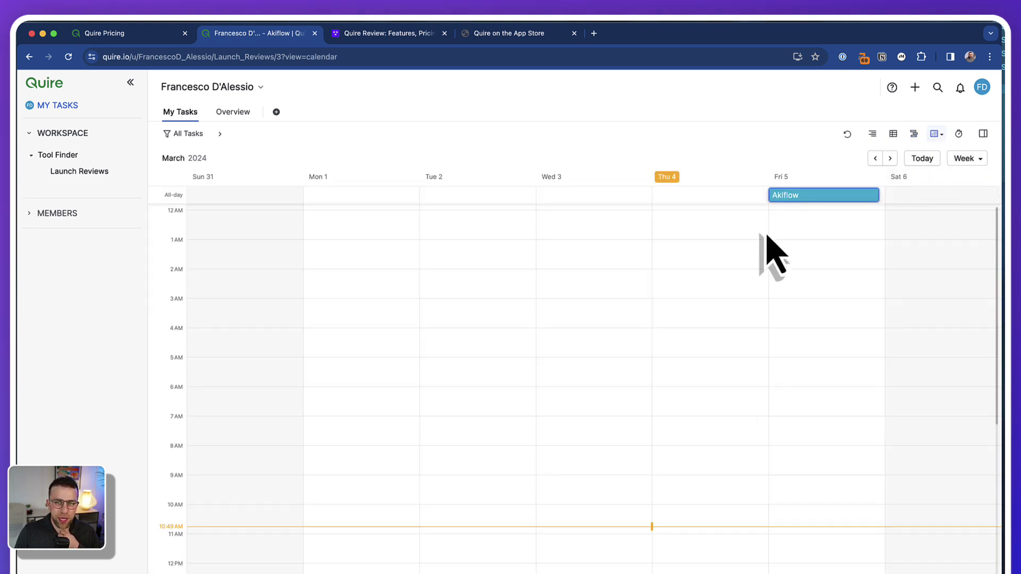
click(965, 158)
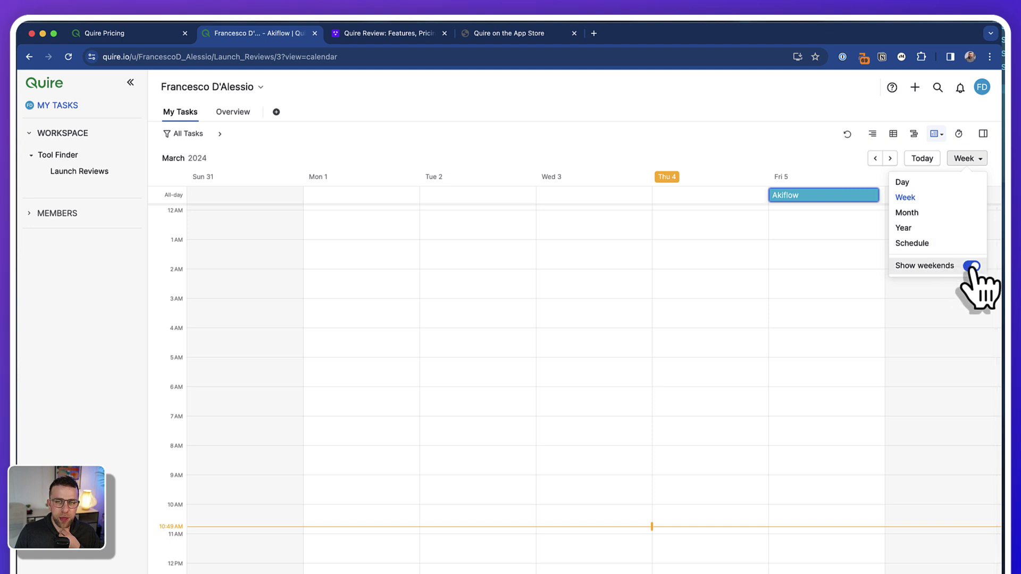
click(971, 266)
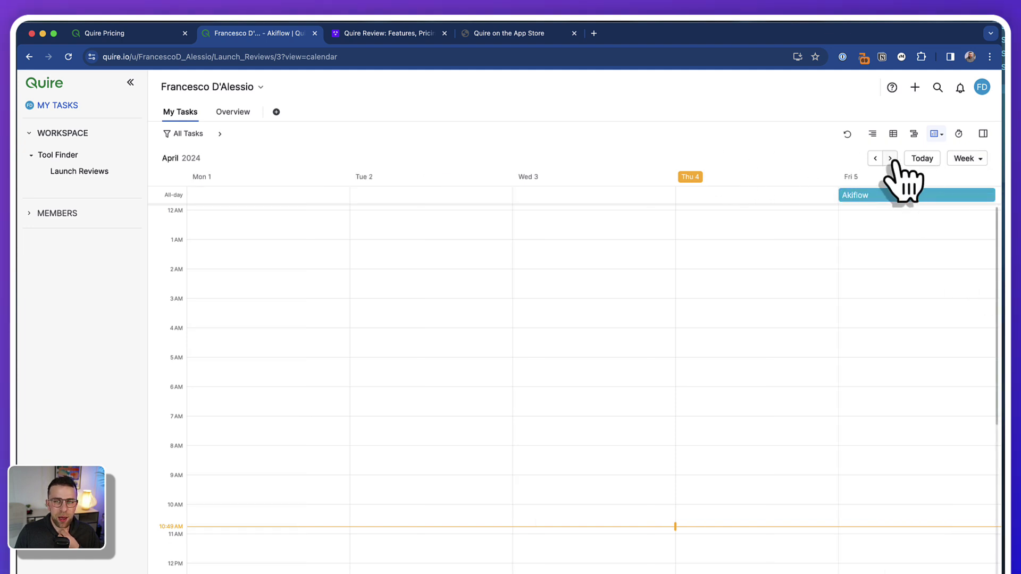
click(891, 159)
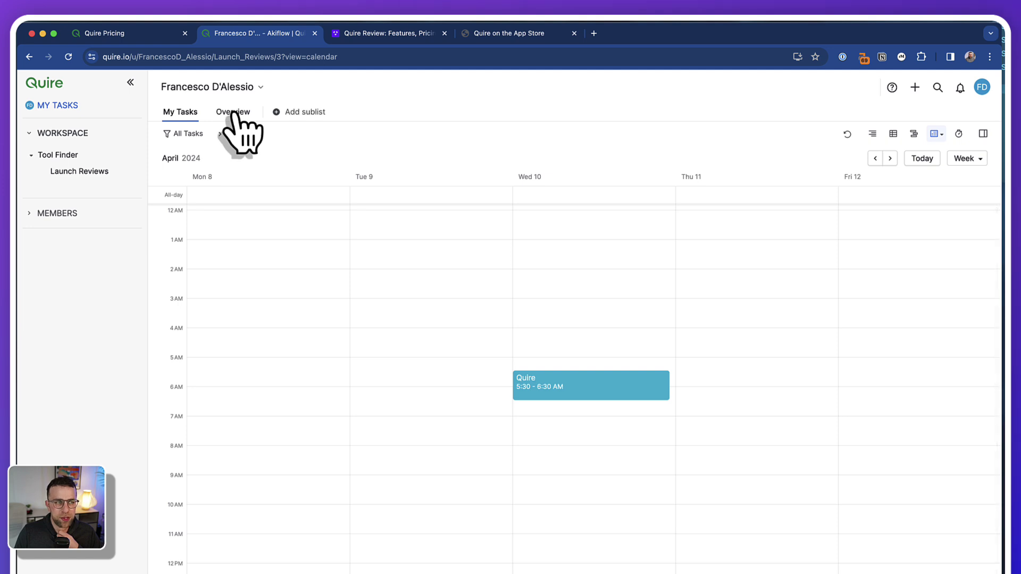
Start a sublist shared with only me, then close it without creating
click(301, 114)
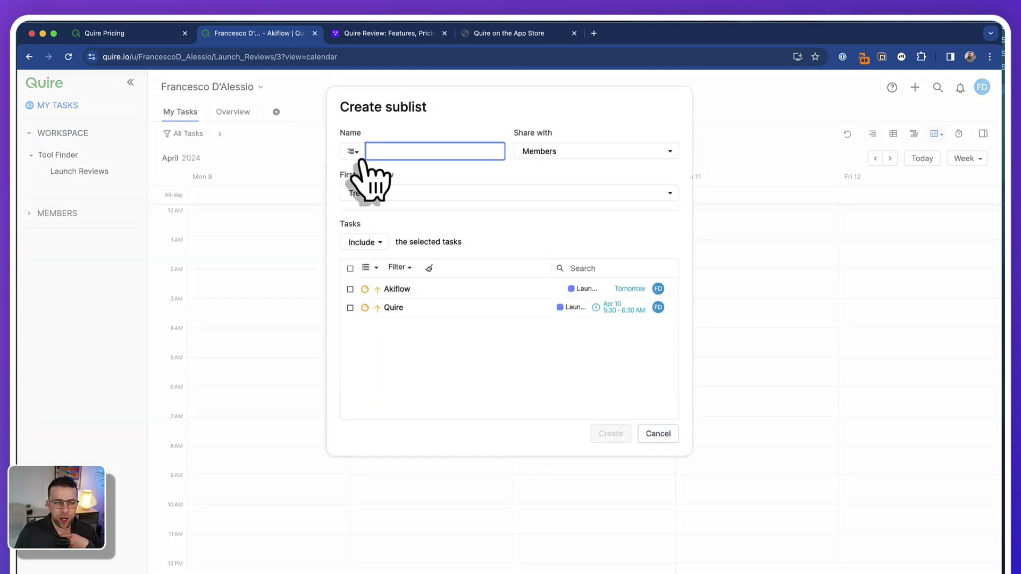
click(551, 153)
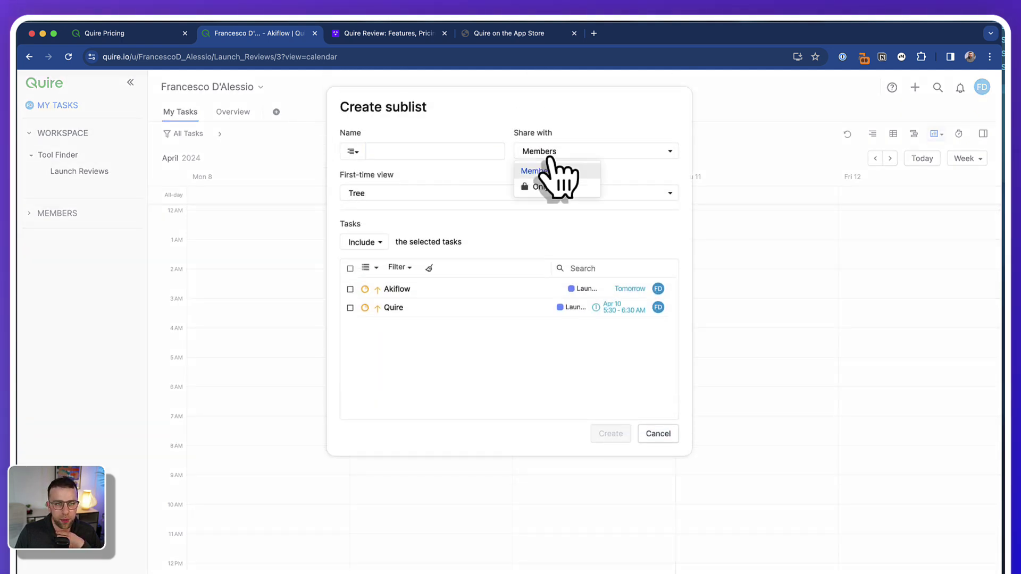
click(548, 185)
click(302, 141)
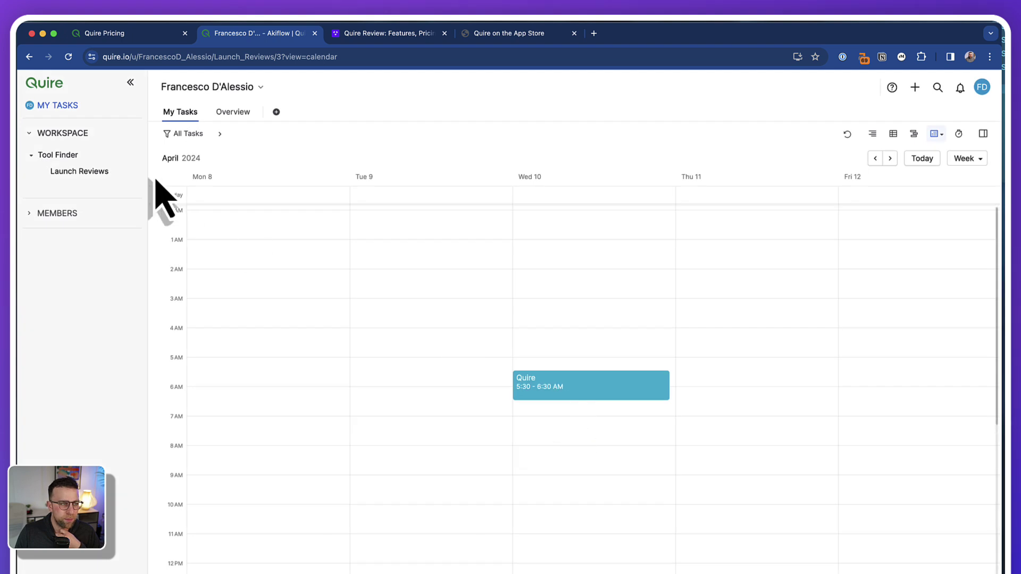
From the Tool Finder overview, start a new project, browse templates, then cancel it unnamed
click(89, 157)
click(85, 171)
click(93, 158)
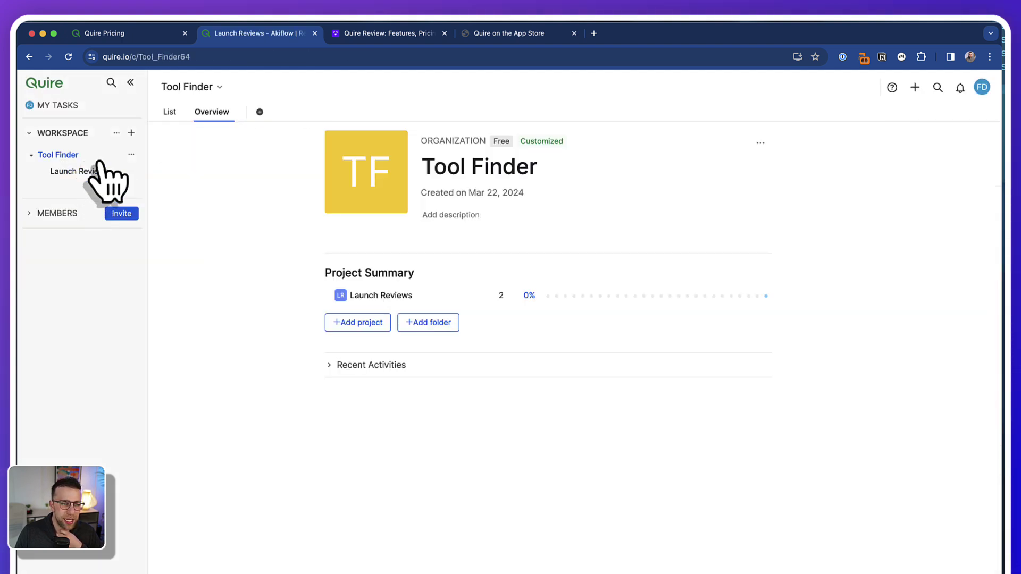
click(366, 323)
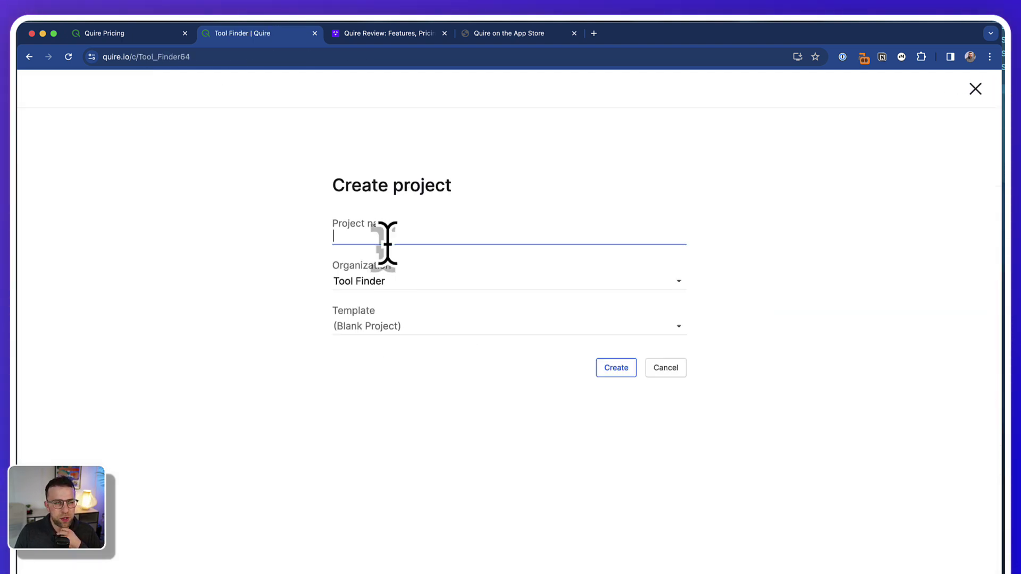
click(558, 324)
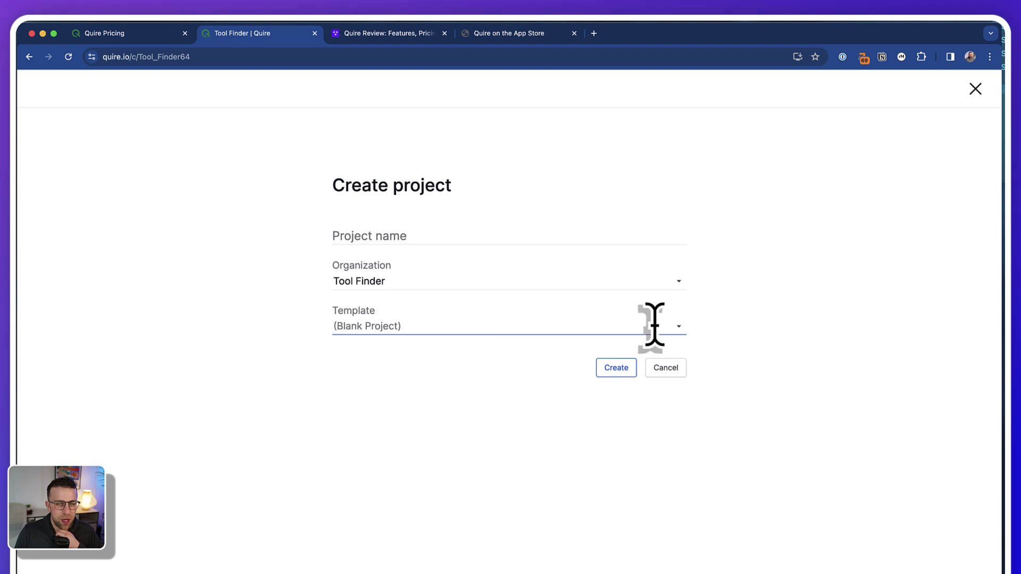
click(678, 326)
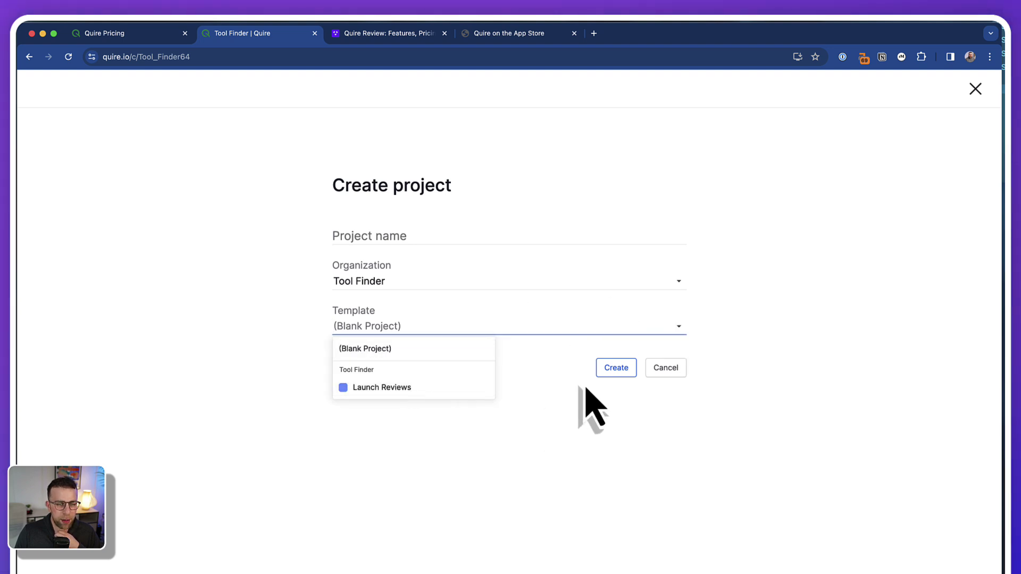
click(607, 370)
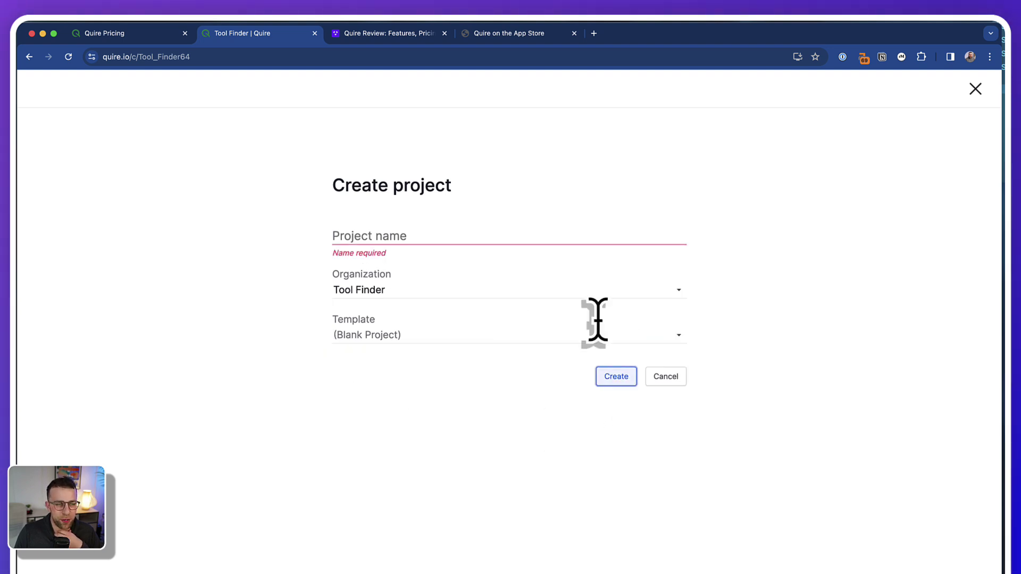
click(975, 89)
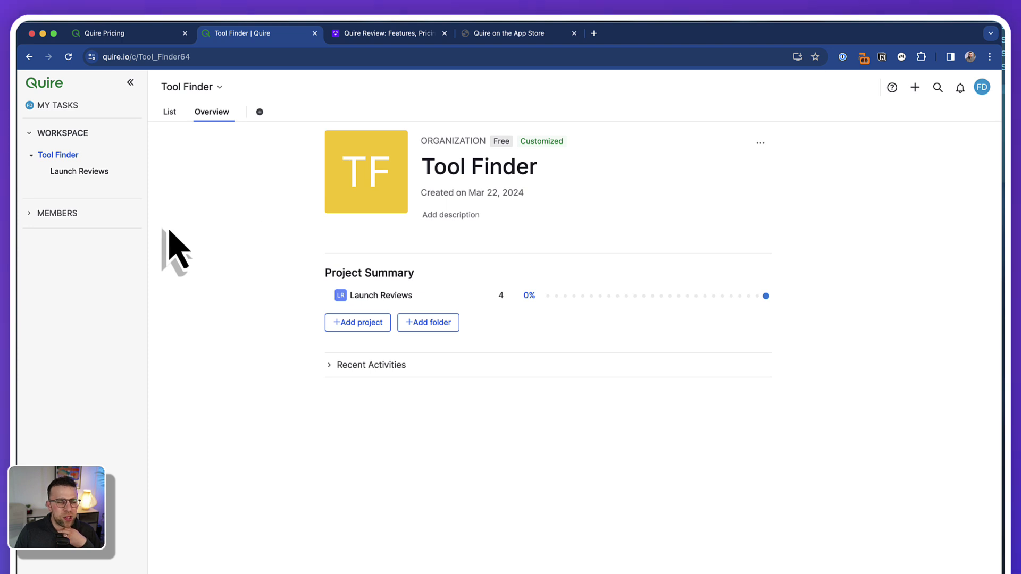
Browse Account settings options including Email to Quire, then open the App Directory from Authorized Apps
click(981, 89)
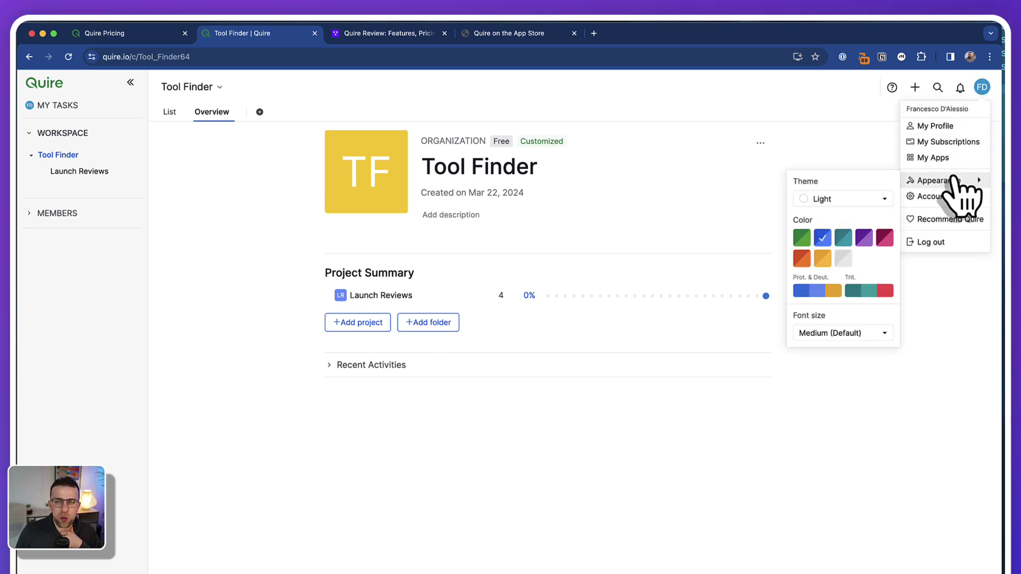
click(955, 197)
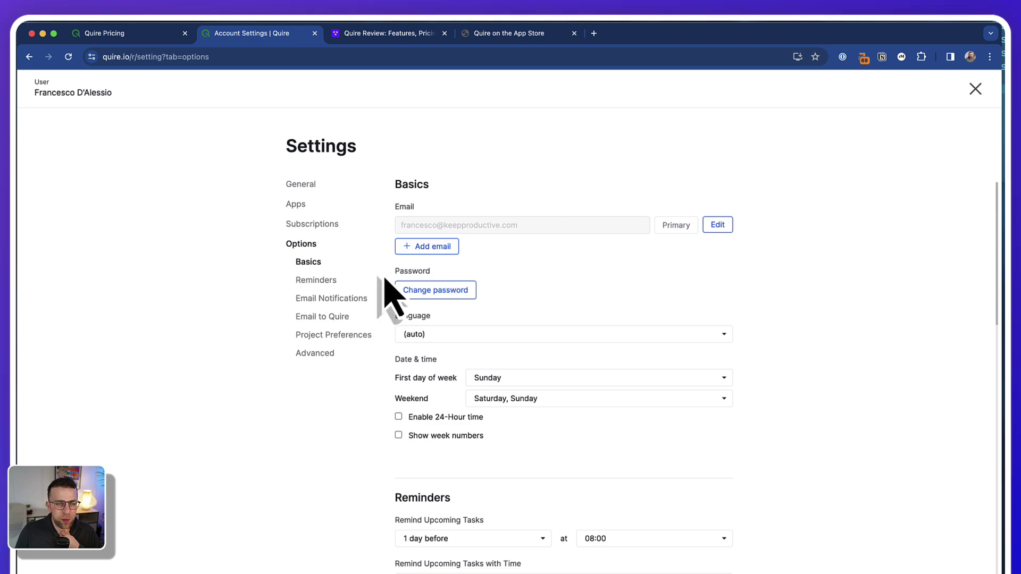
scroll(387, 340, down, 15)
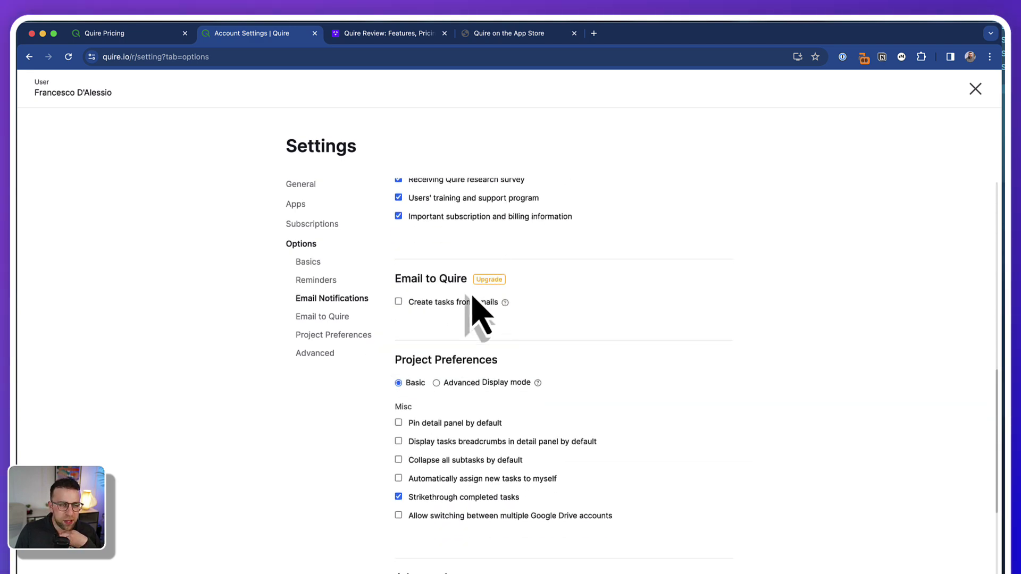
click(336, 317)
scroll(401, 356, down, 4)
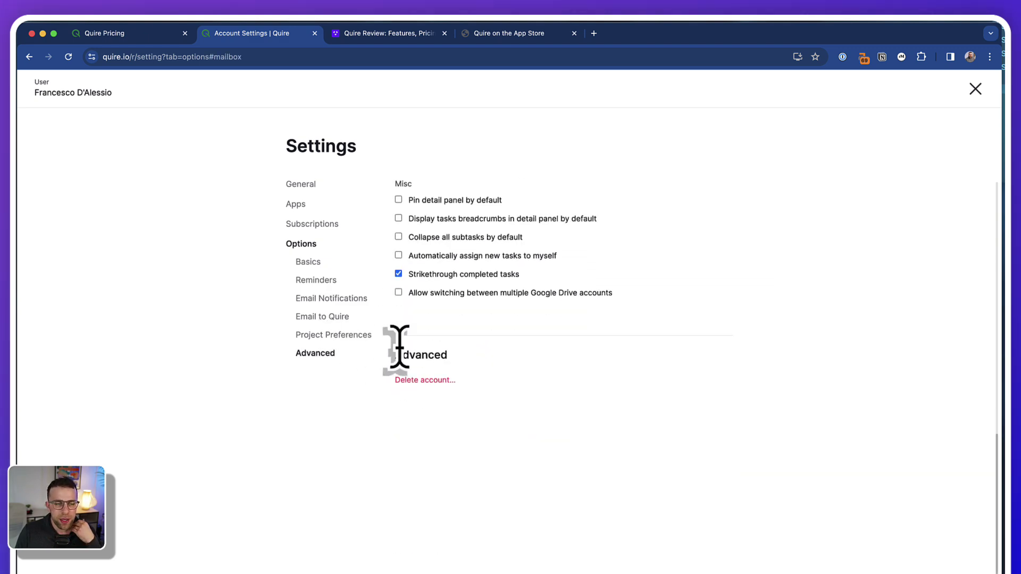
scroll(399, 346, up, 5)
click(296, 204)
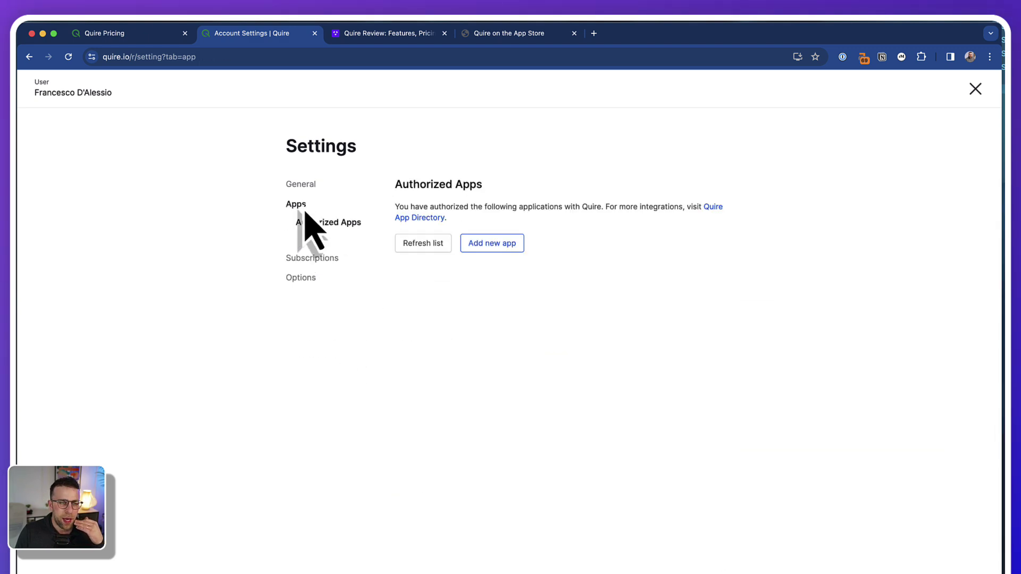
click(711, 208)
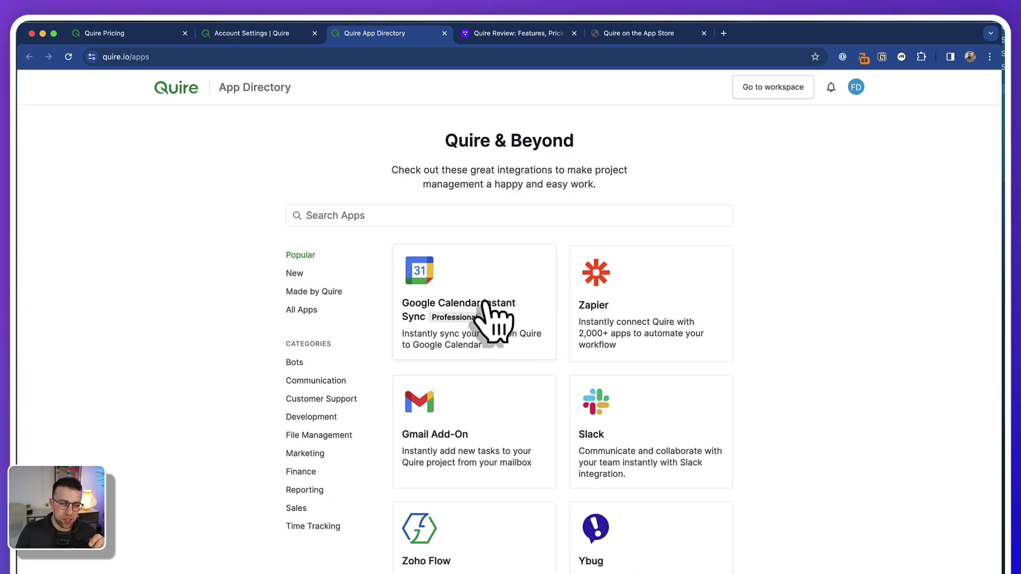
Scroll the App Directory, list the New integrations, then return to the Account Settings tab
scroll(479, 346, down, 8)
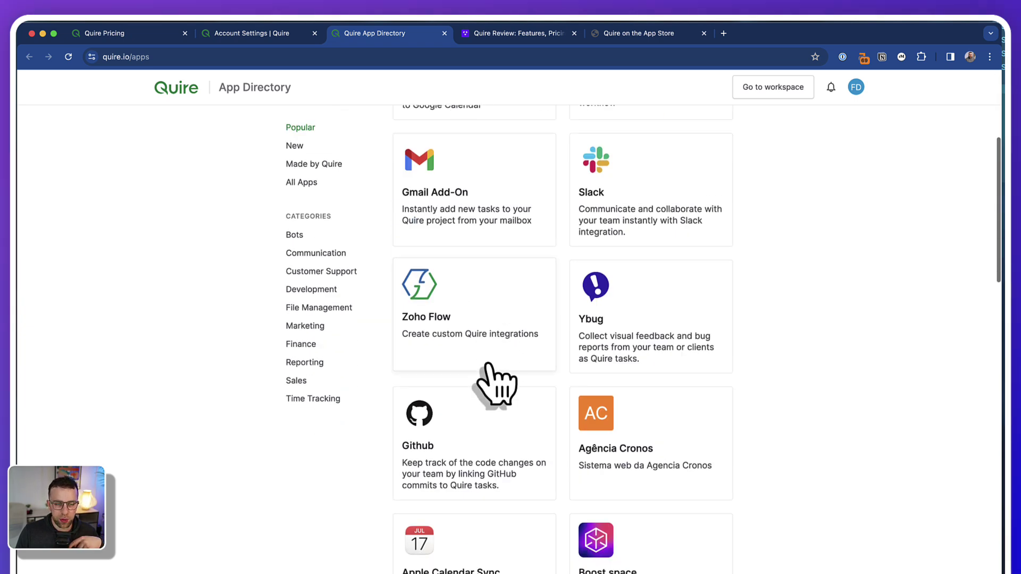
scroll(486, 367, up, 1)
scroll(570, 464, down, 15)
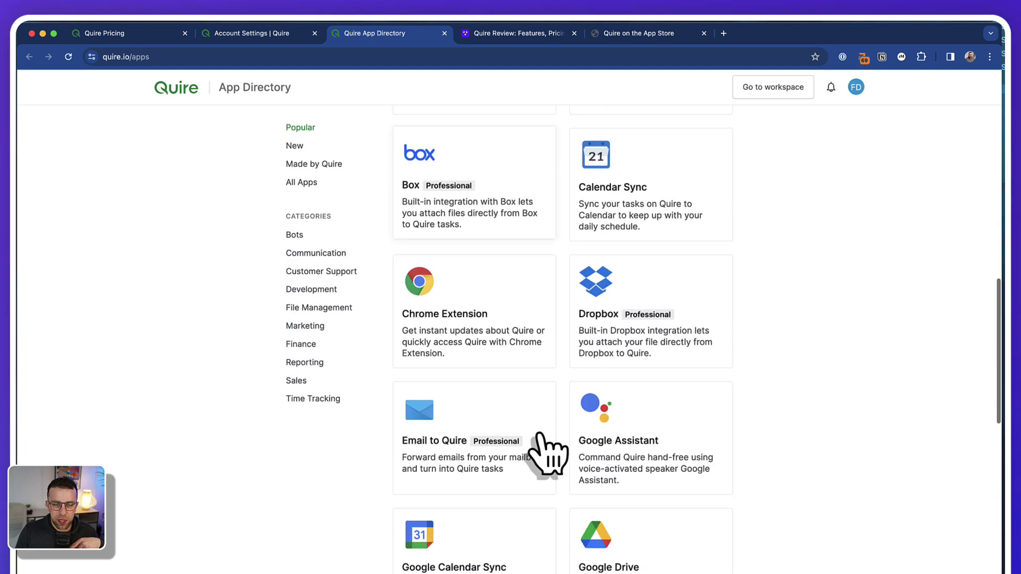
scroll(543, 456, down, 5)
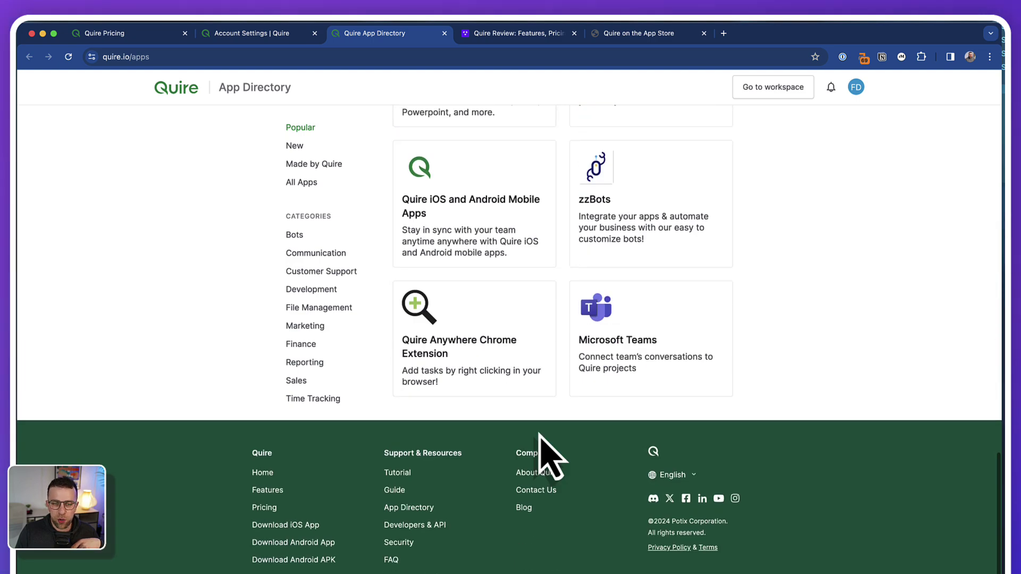
scroll(478, 372, up, 20)
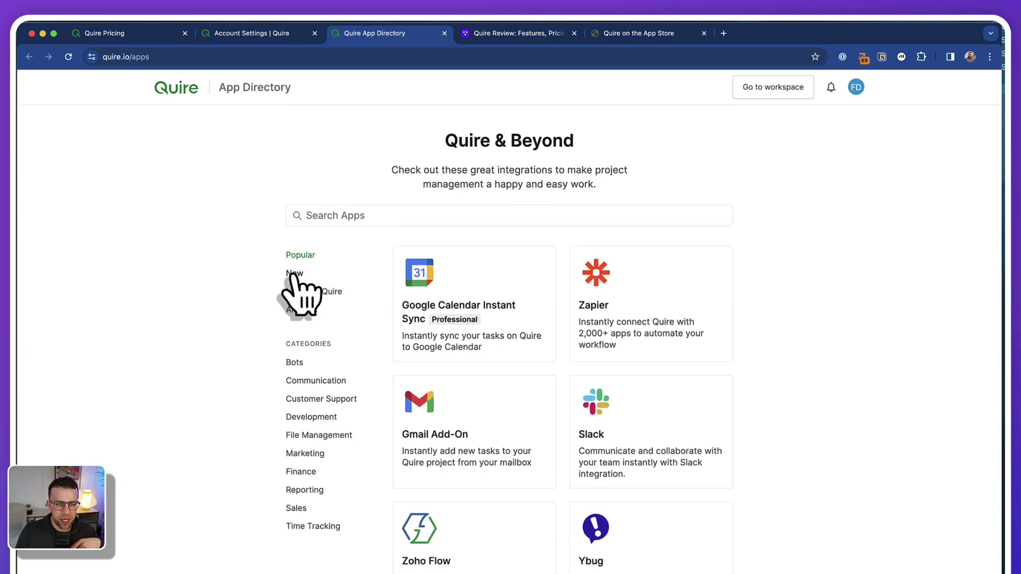
click(294, 273)
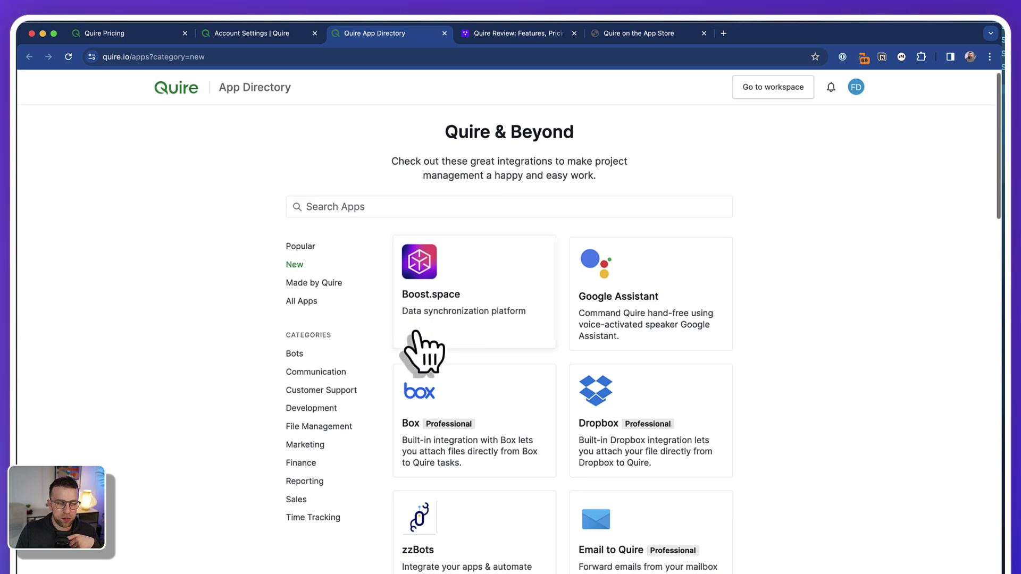
scroll(422, 346, down, 9)
scroll(483, 357, up, 7)
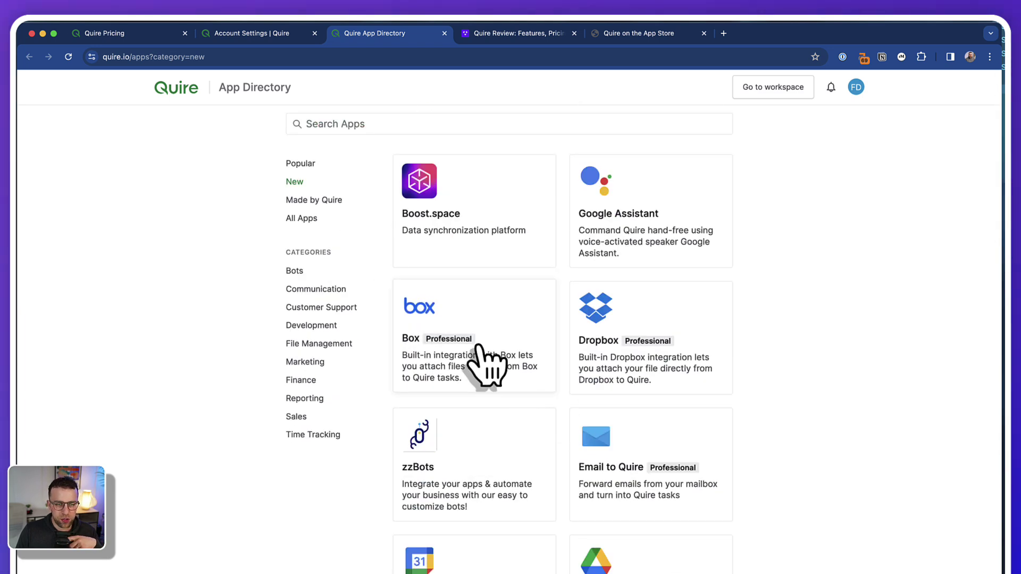
scroll(473, 329, up, 2)
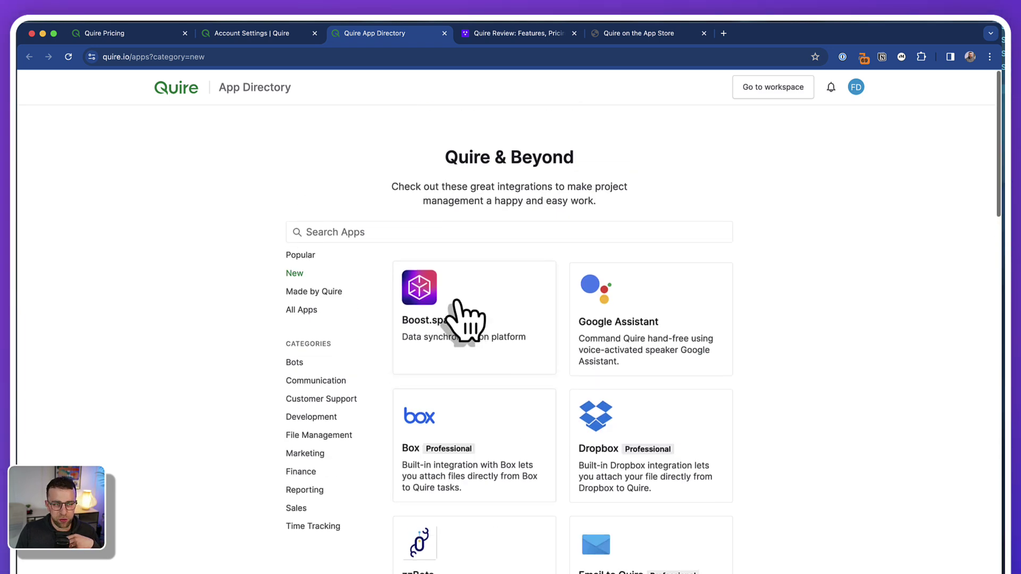
click(252, 33)
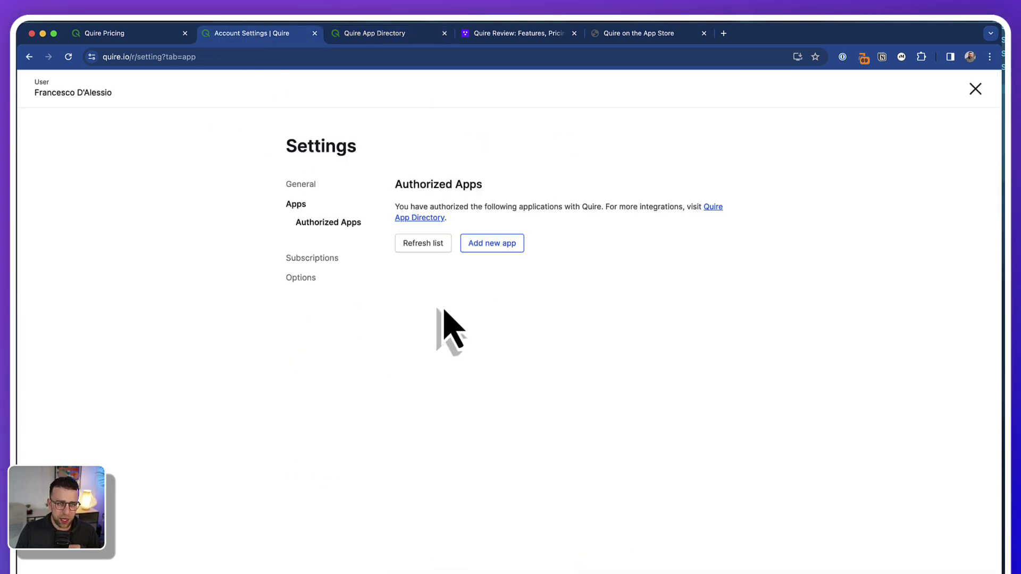
Close Settings, reopen Launch Reviews, and switch its tasks from the Reviews table to Board view
click(976, 89)
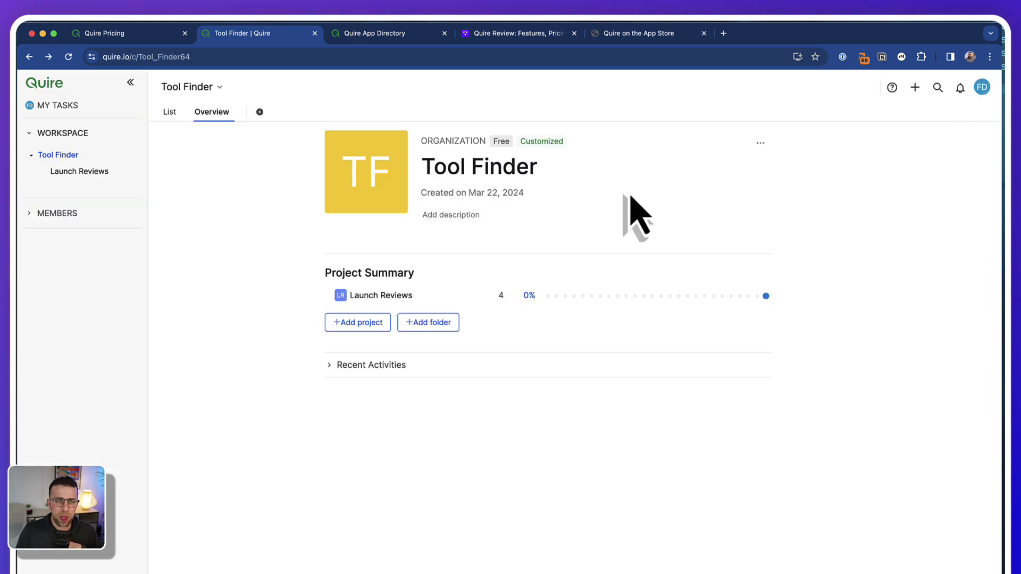
click(67, 150)
click(72, 140)
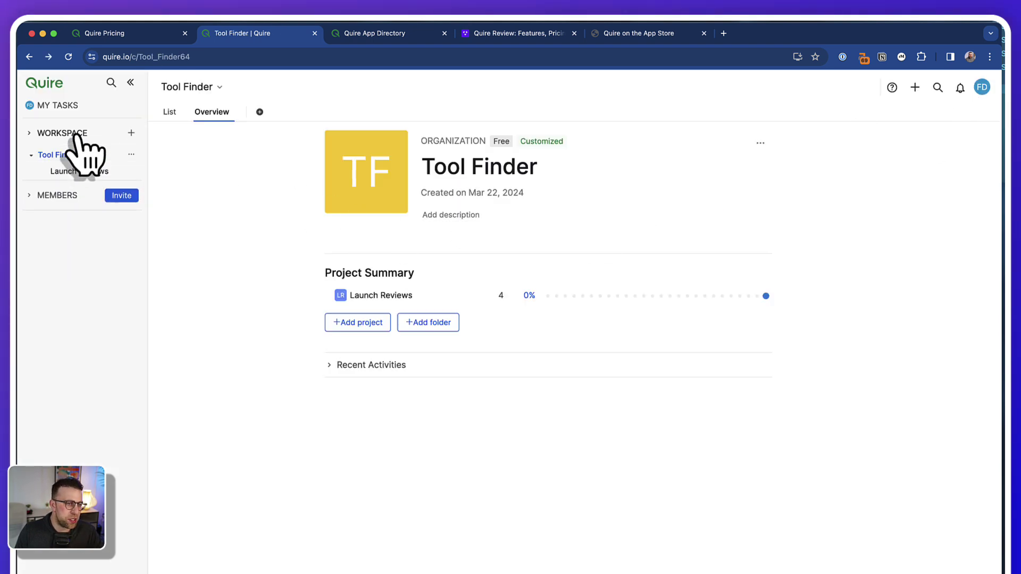
click(86, 171)
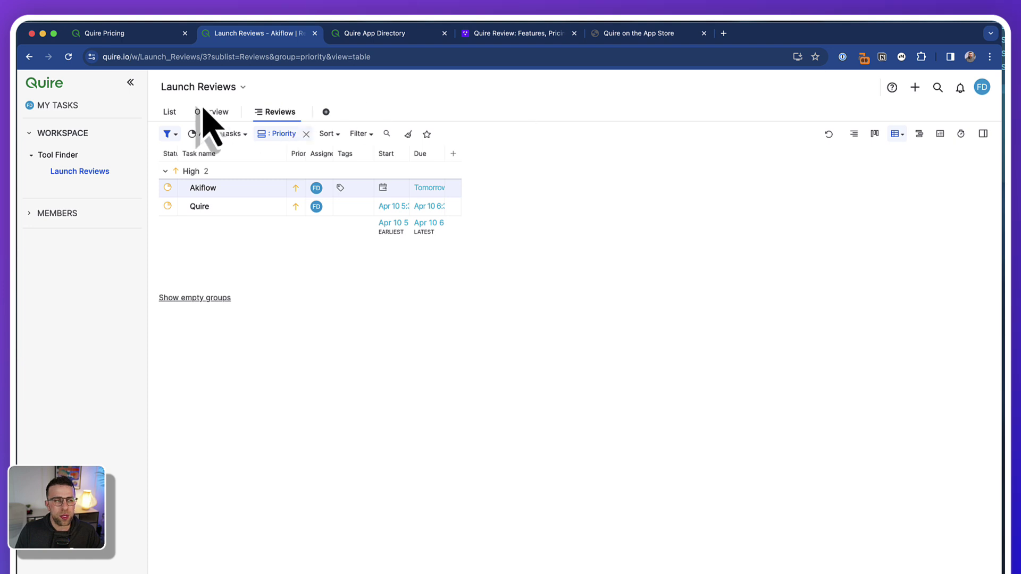
click(169, 112)
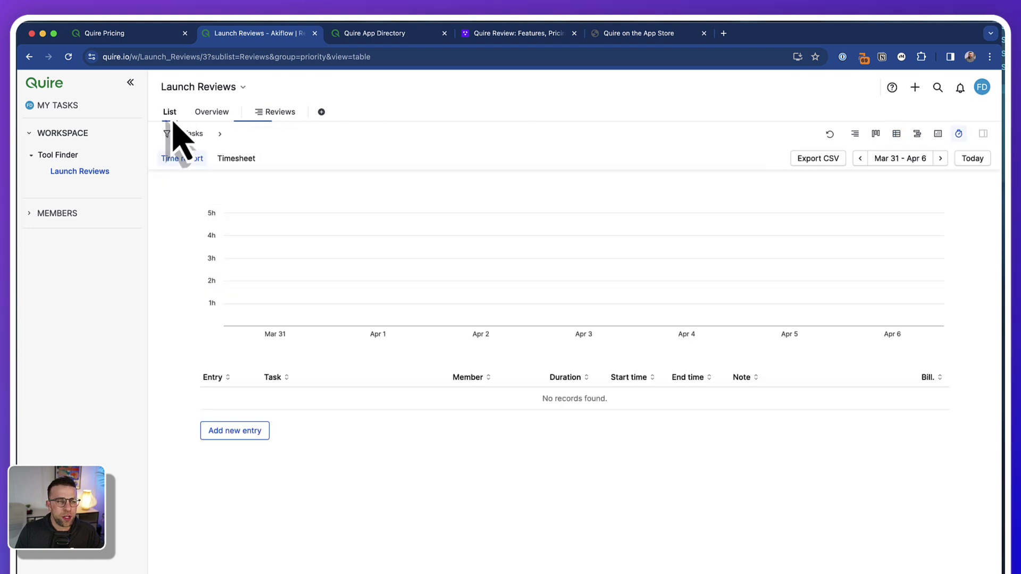
click(876, 133)
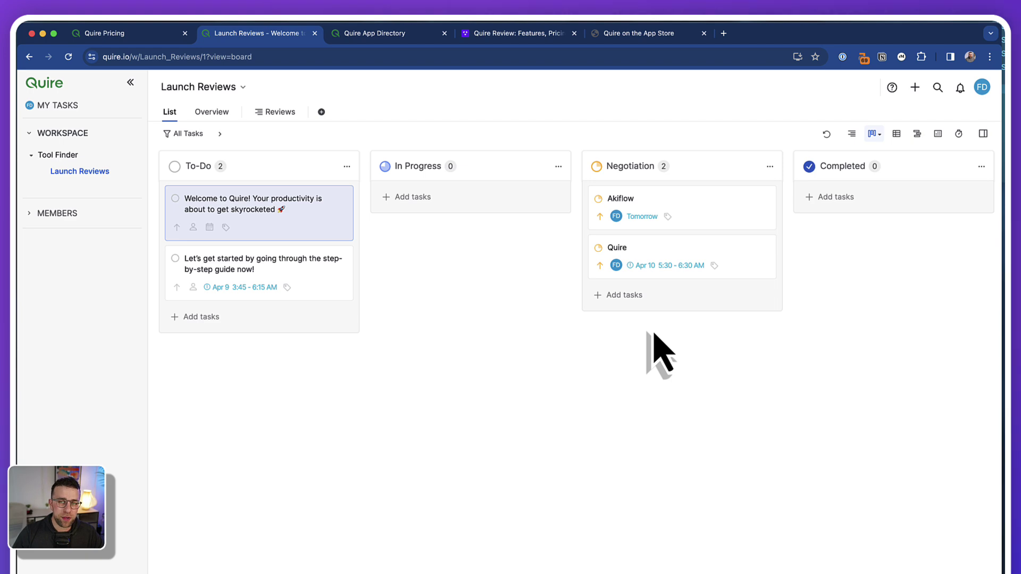
Look over the plans on the Quire pricing page
click(167, 34)
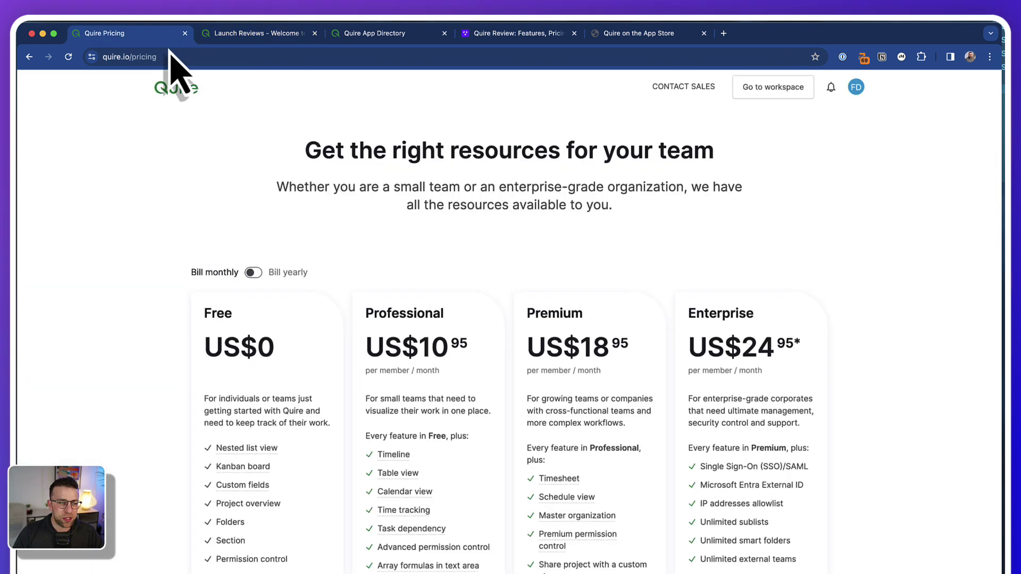
scroll(303, 330, down, 3)
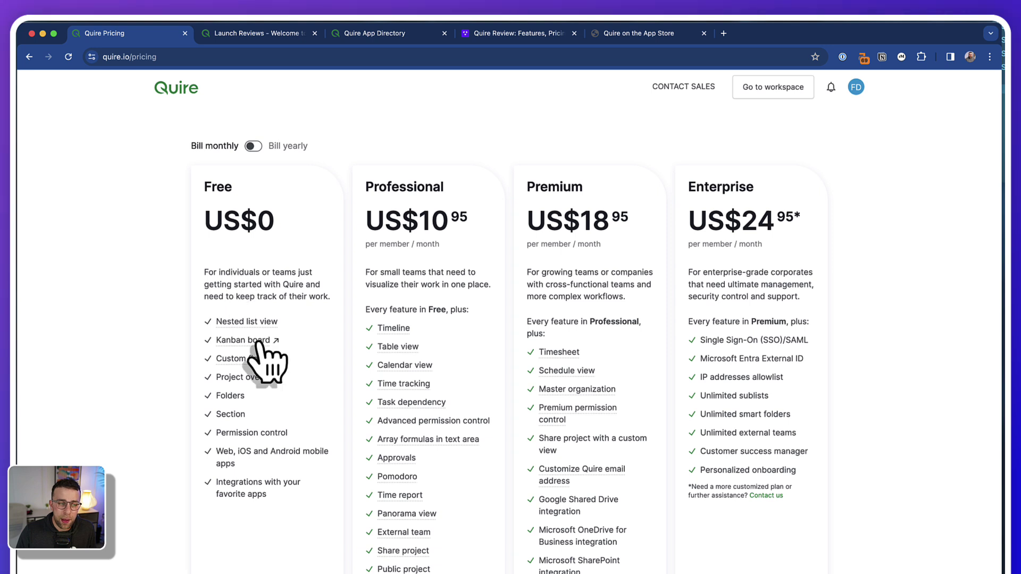
scroll(269, 365, down, 2)
scroll(233, 318, up, 1)
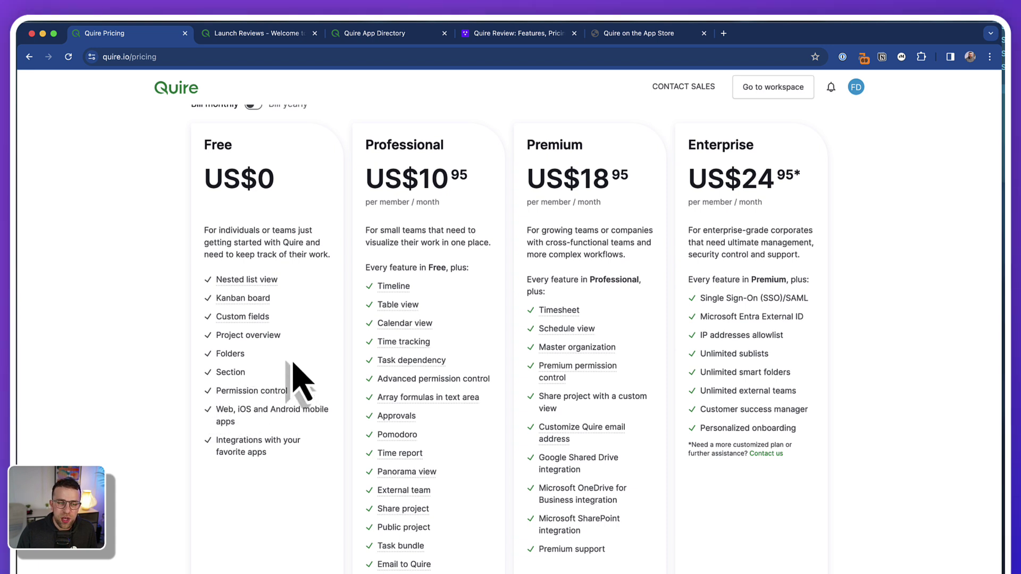
scroll(293, 364, up, 1)
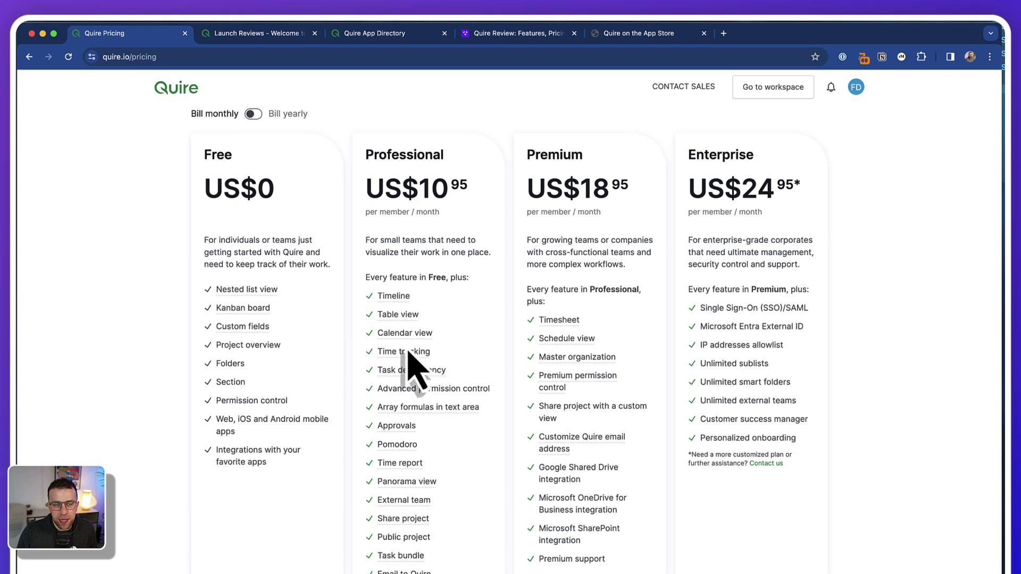
mouse_move(414, 338)
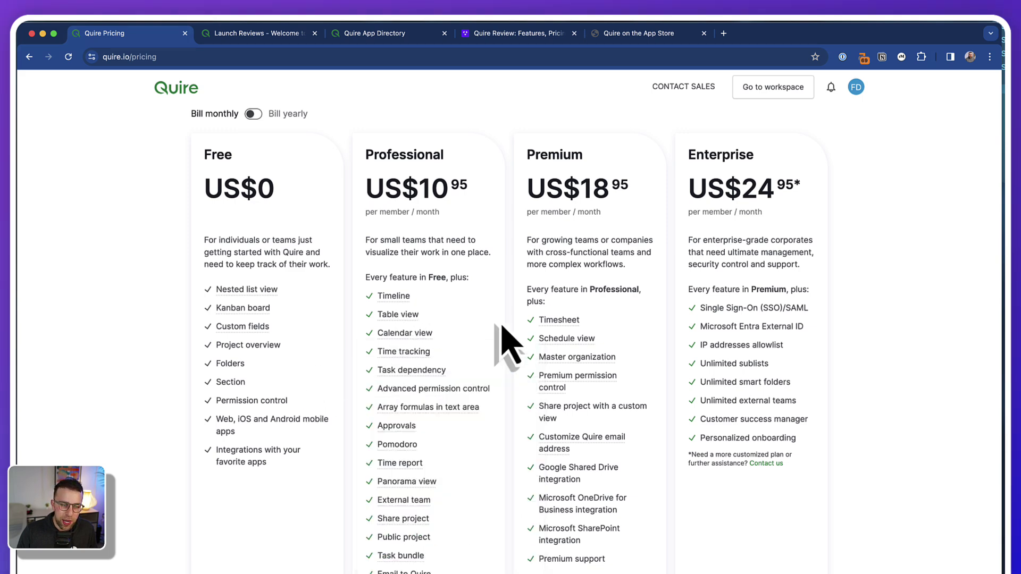
mouse_move(452, 384)
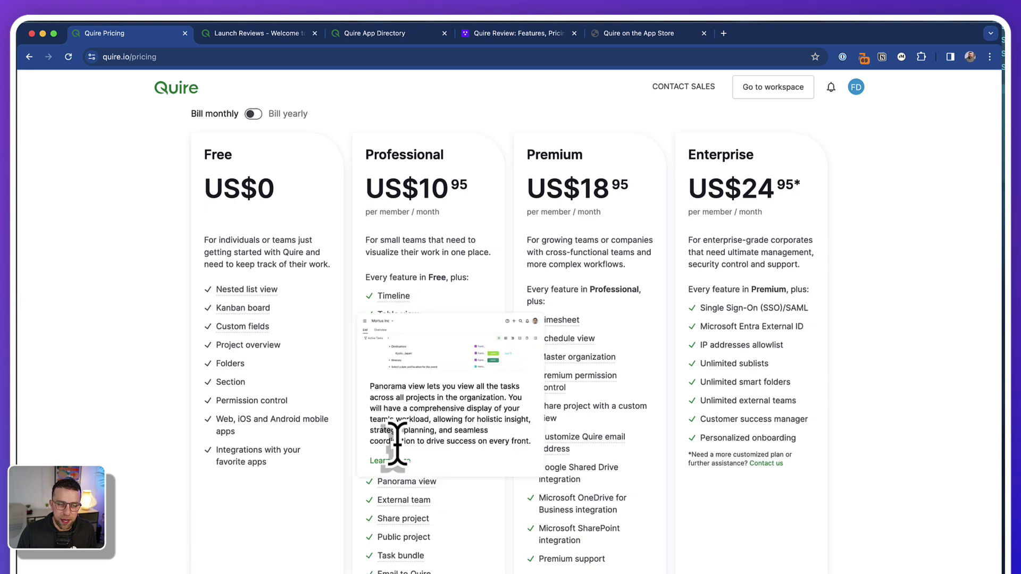
mouse_move(400, 449)
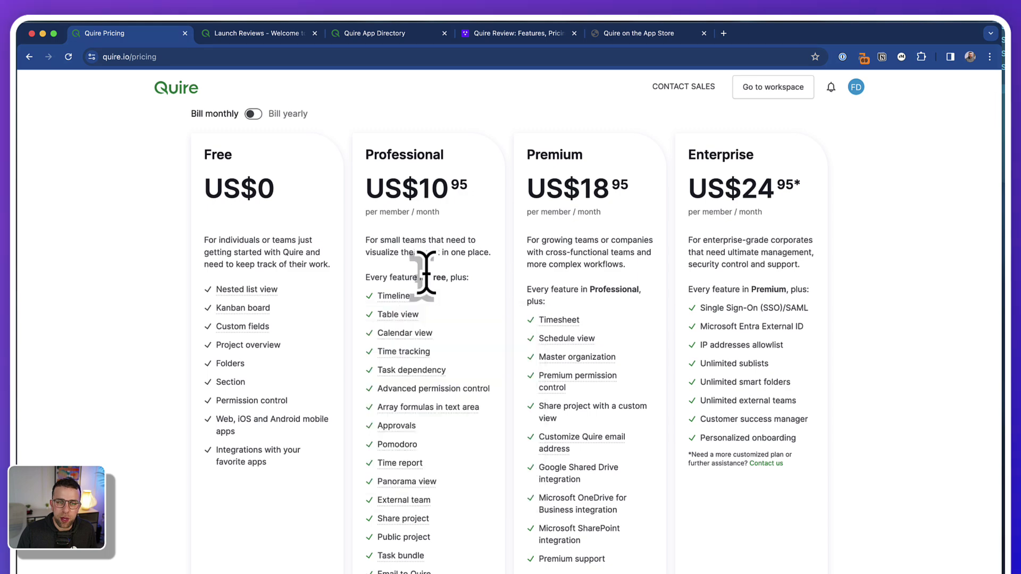
scroll(424, 272, up, 1)
Compare the Professional monthly price with its yearly-billing price
double_click(457, 216)
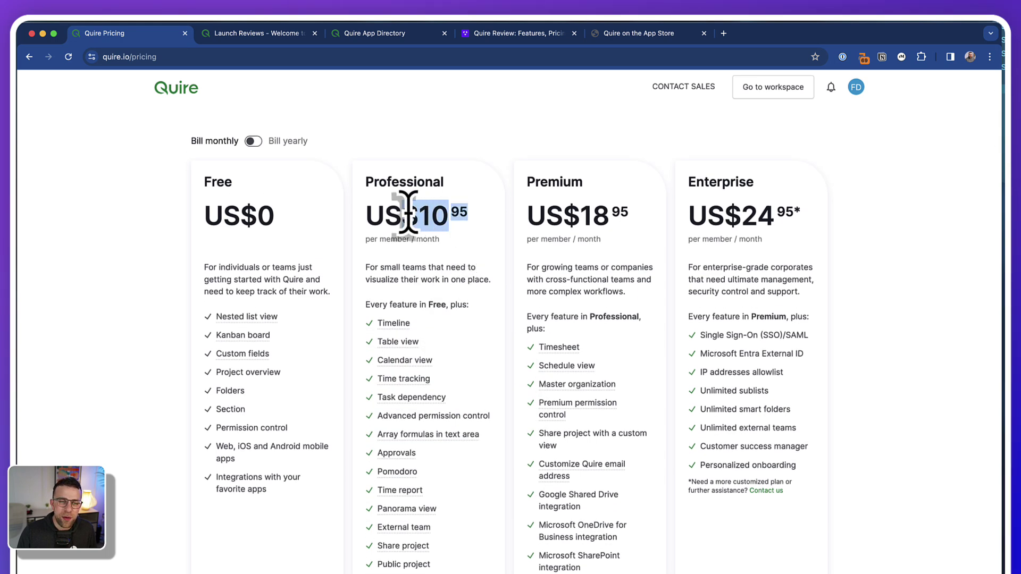
click(488, 223)
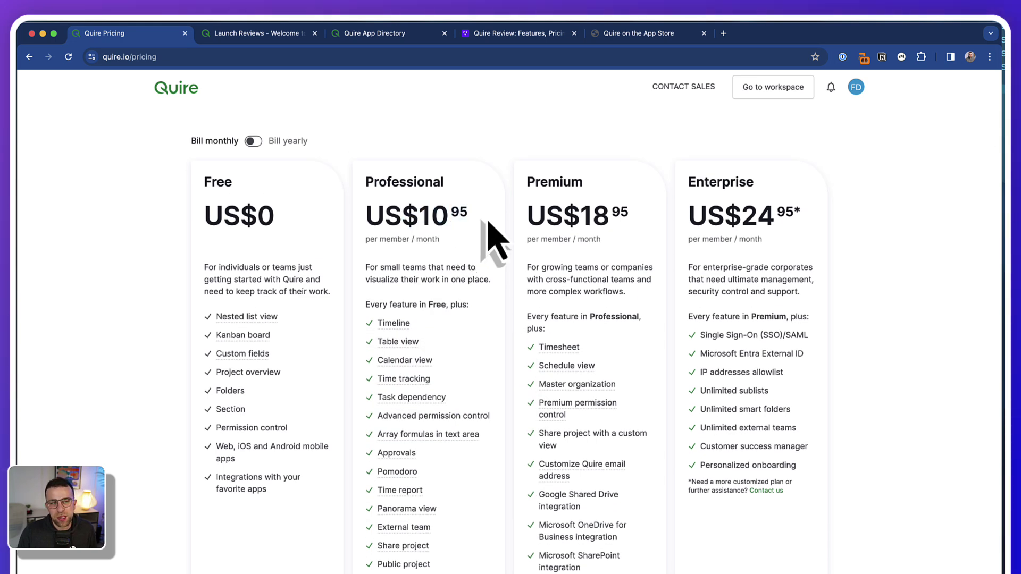
click(254, 141)
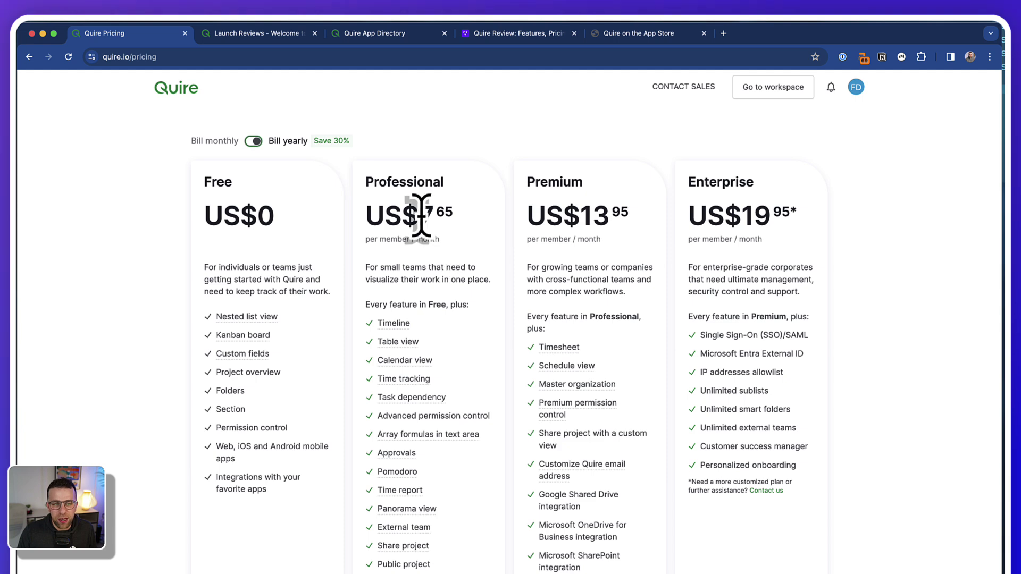
drag(421, 215, 468, 229)
click(410, 269)
Read the Schedule view feature details, then go back to the Launch Reviews board
scroll(413, 264, down, 1)
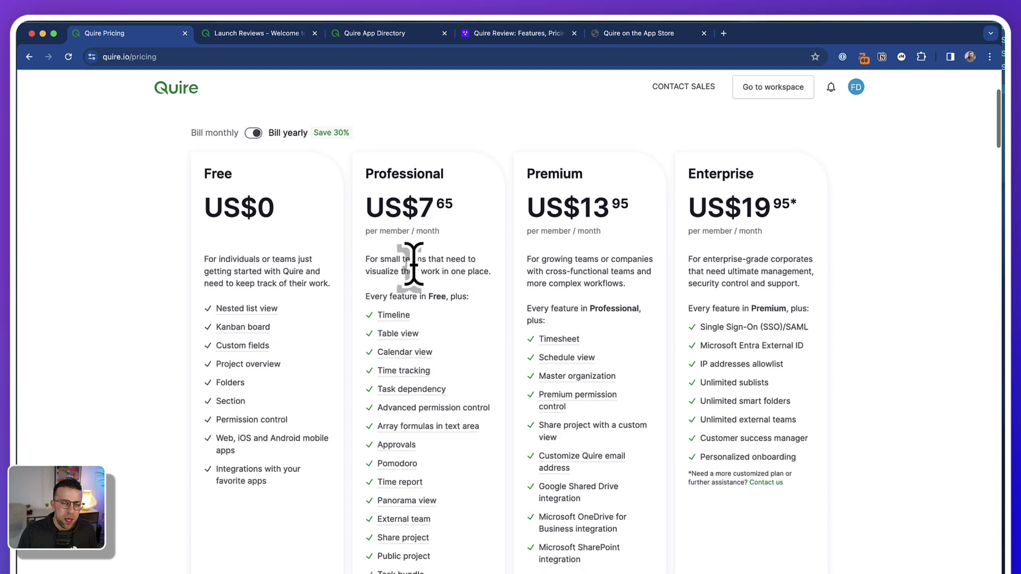
scroll(414, 264, down, 1)
click(569, 346)
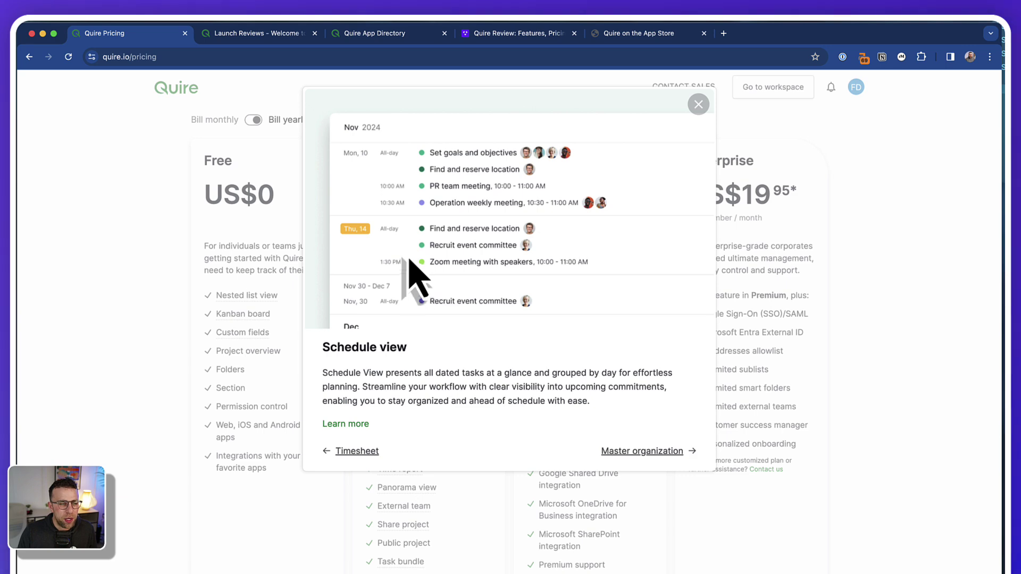
click(288, 34)
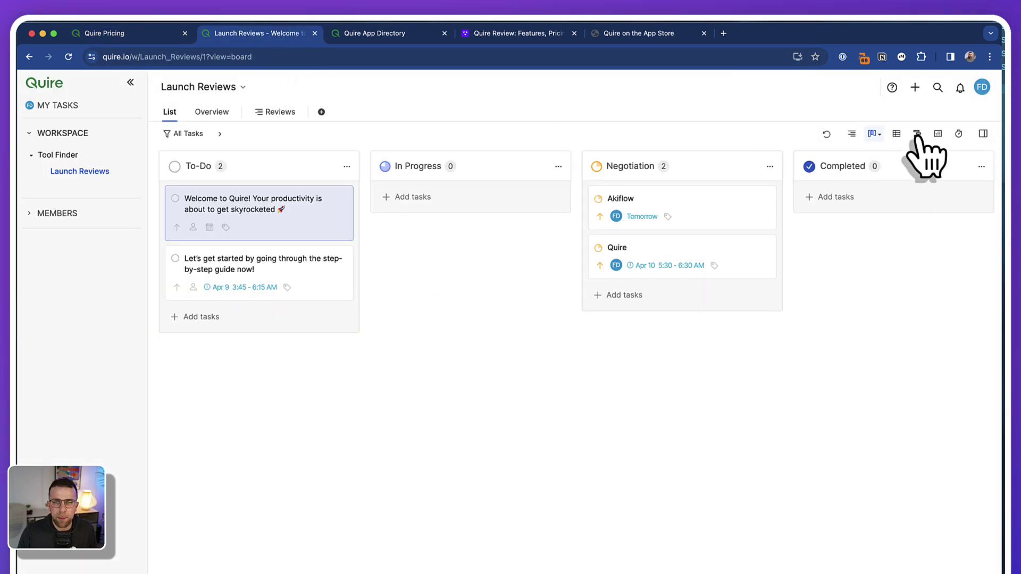
Show Launch Reviews in the calendar's Schedule range, then go back to the Quire Pricing tab
click(938, 134)
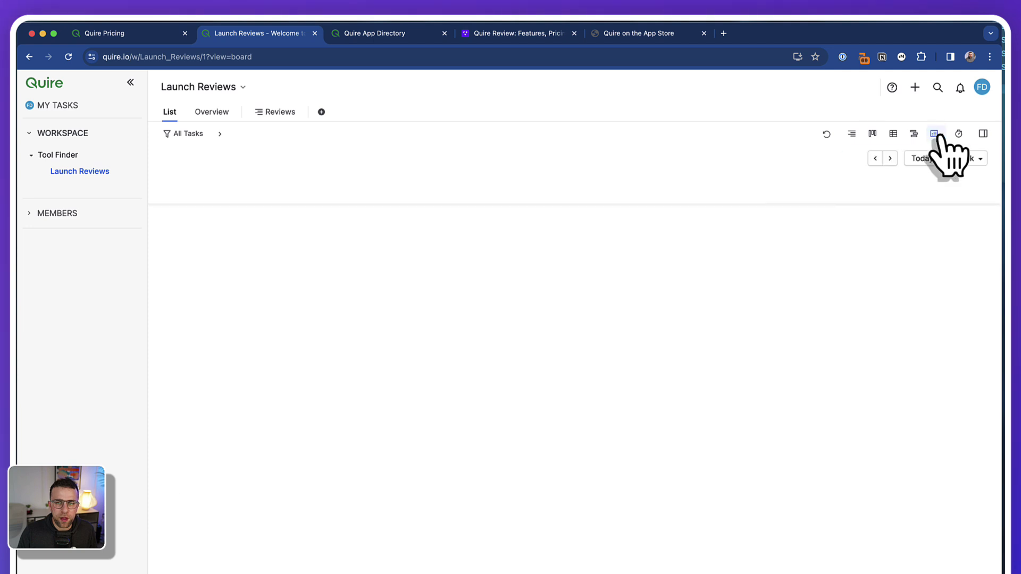
click(938, 136)
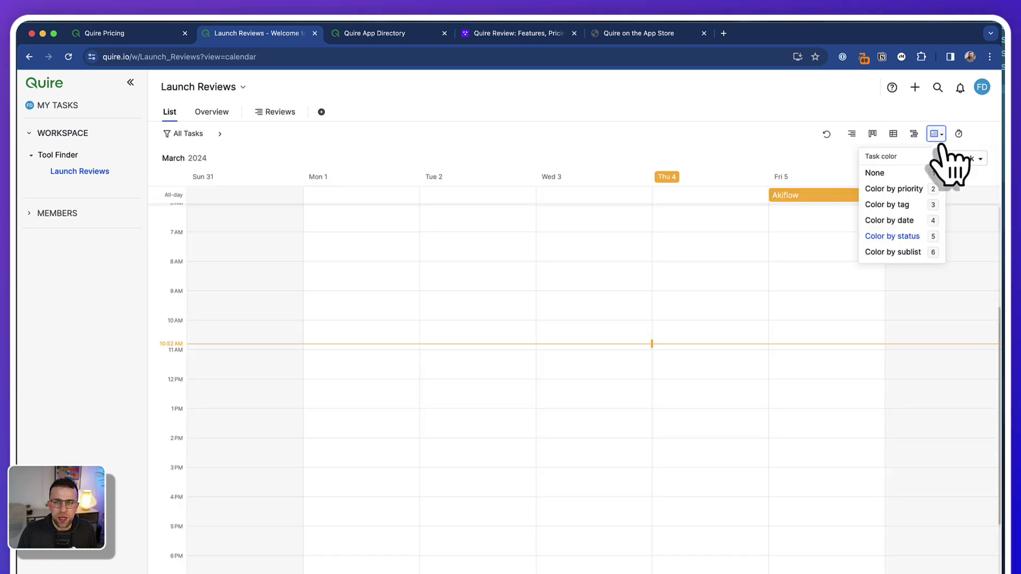
click(965, 159)
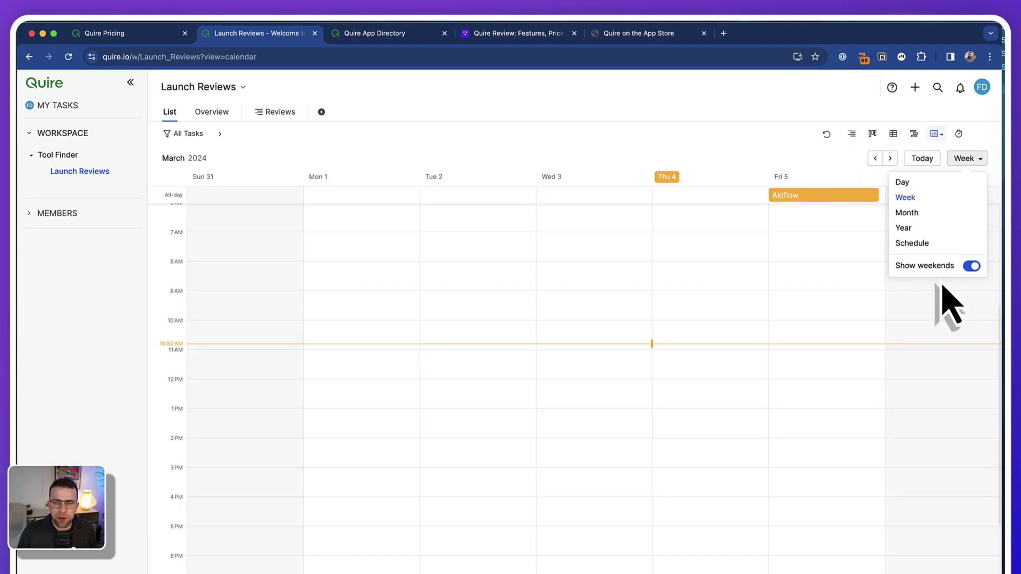
click(935, 243)
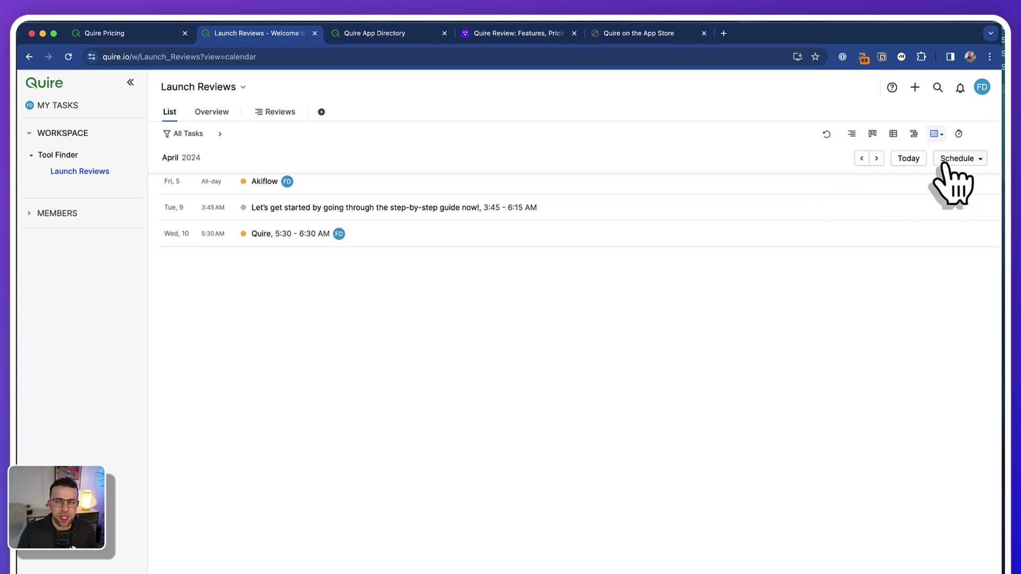
click(133, 34)
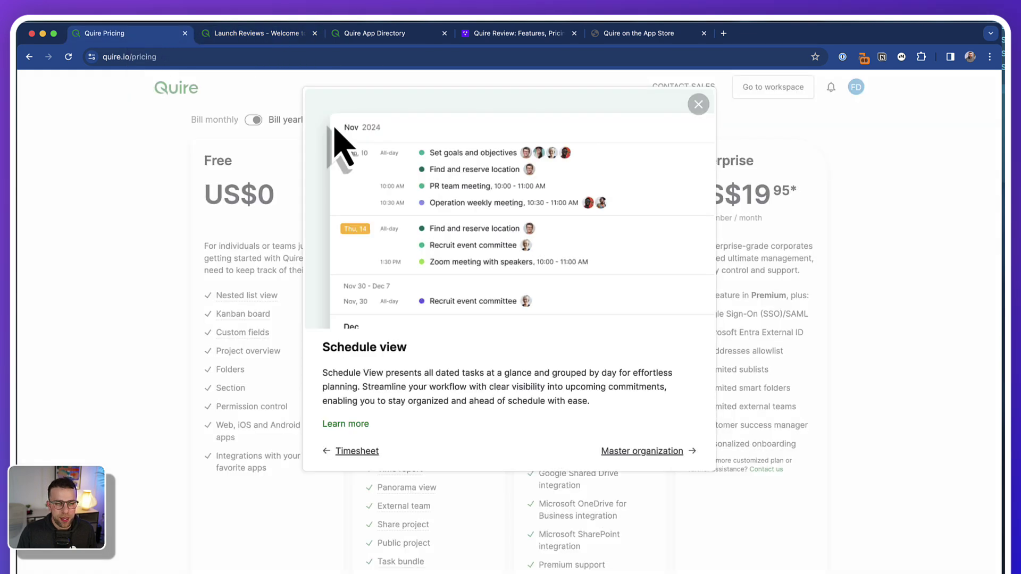
Close the Schedule view description and switch the plan prices back to Bill monthly
click(158, 334)
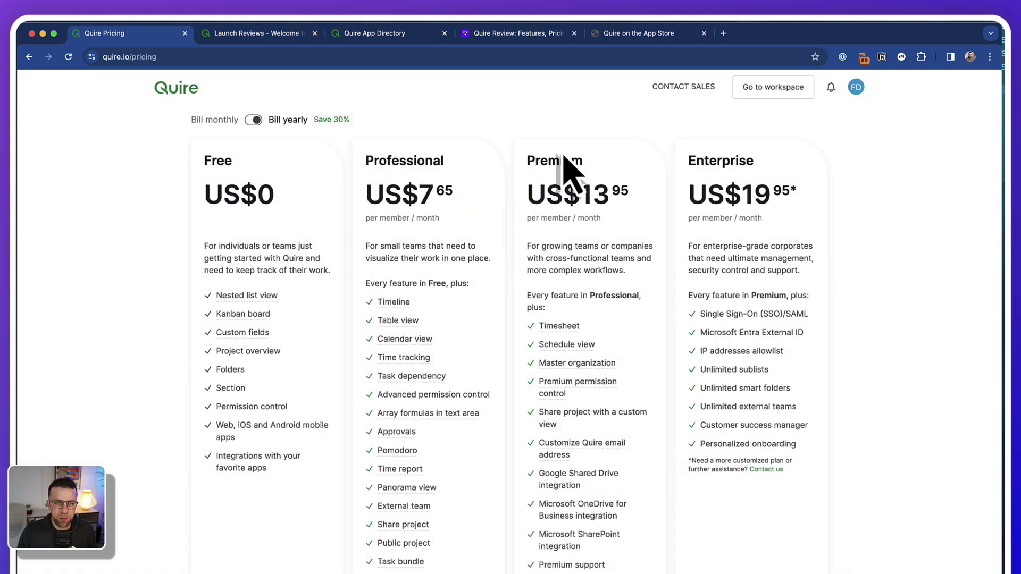
drag(633, 197, 580, 186)
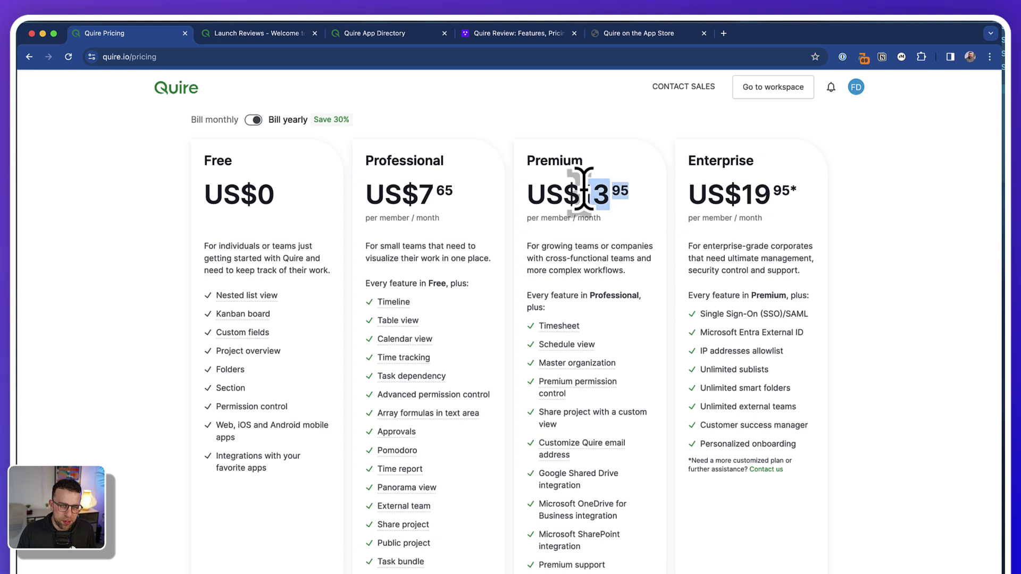
click(253, 120)
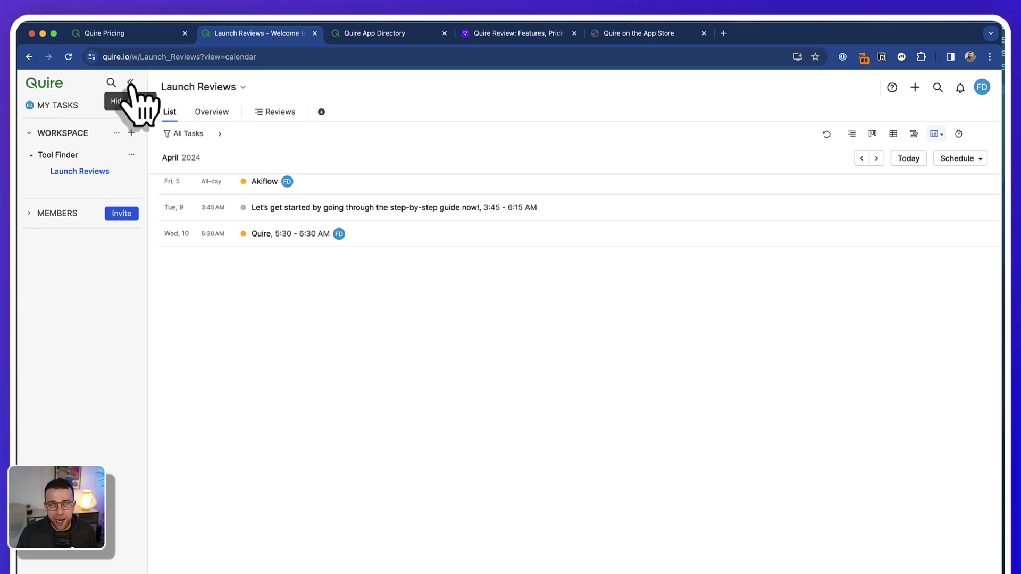
Open the quire.io homepage and browse down to the 'Over 100,000 teams' testimonials
click(49, 85)
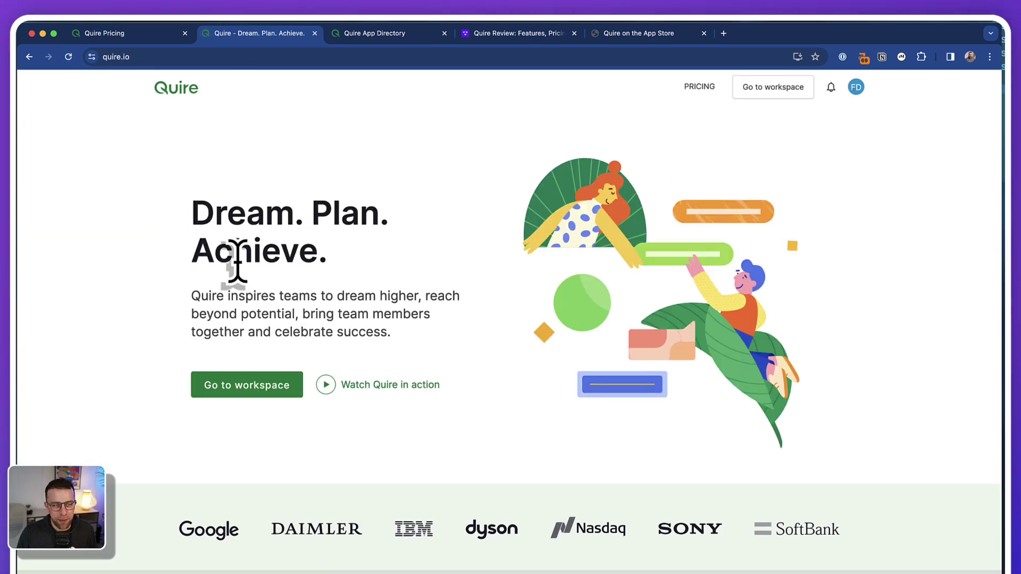
scroll(285, 359, down, 10)
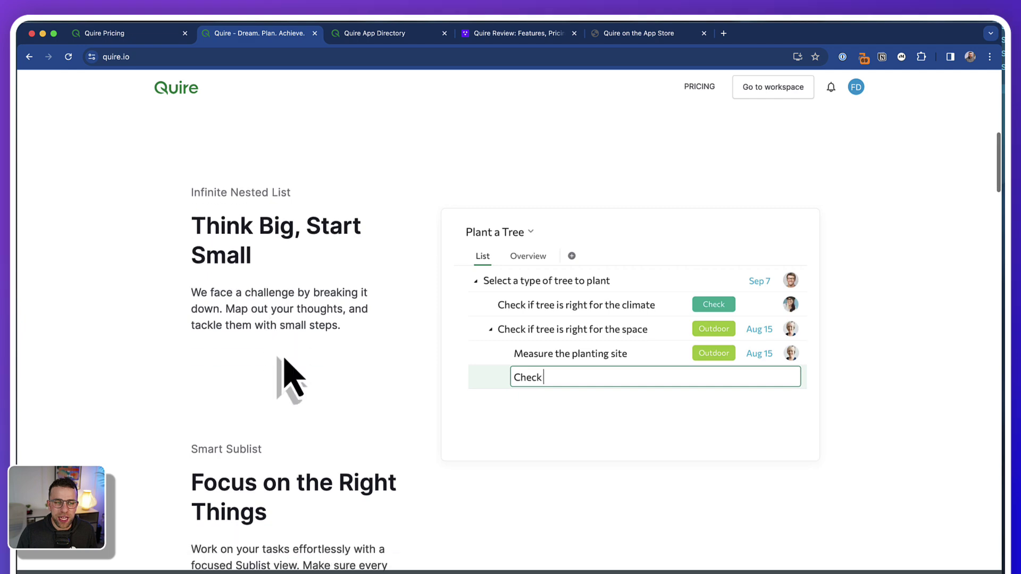
scroll(288, 373, down, 6)
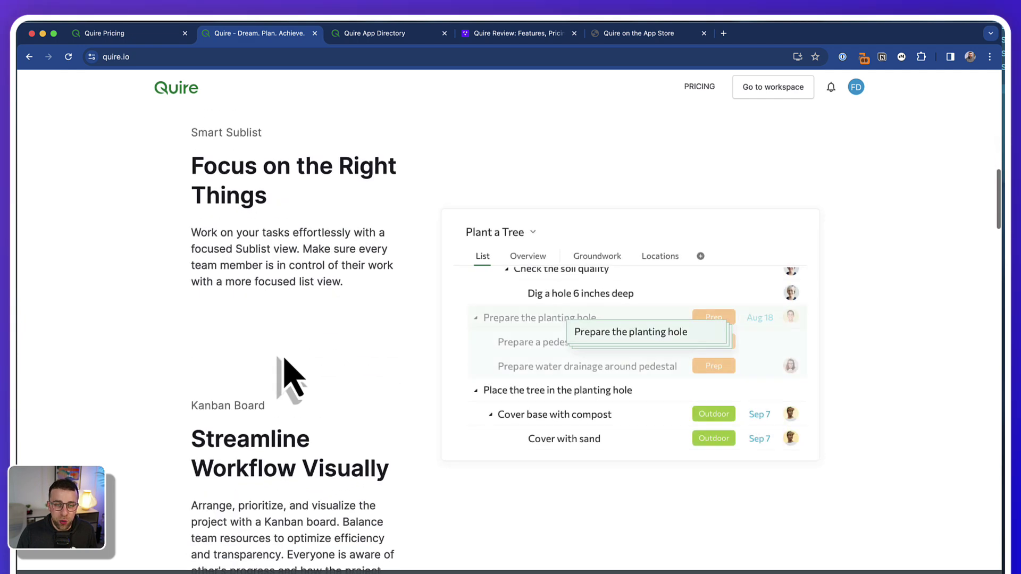
scroll(288, 373, down, 4)
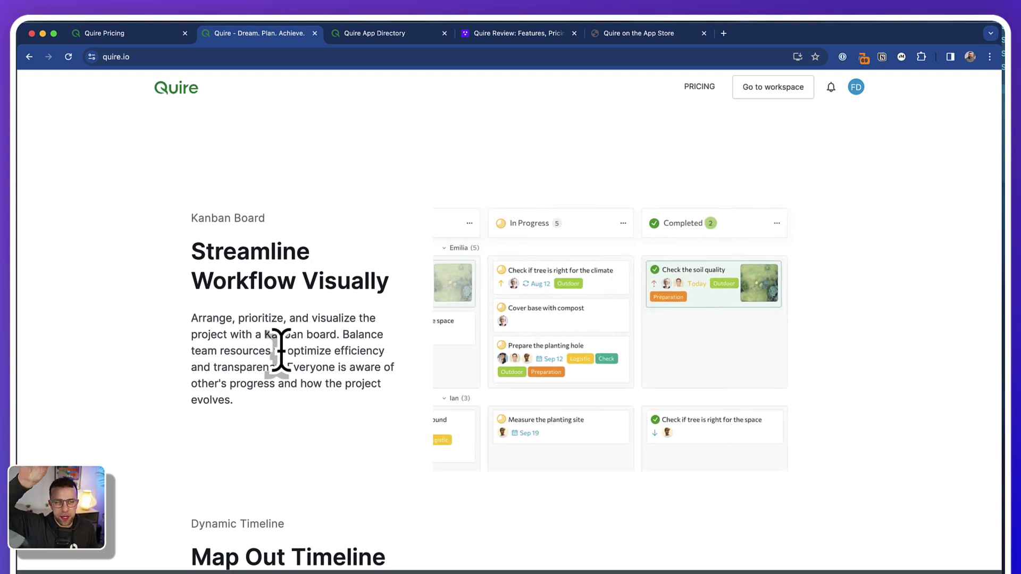
scroll(283, 367, down, 15)
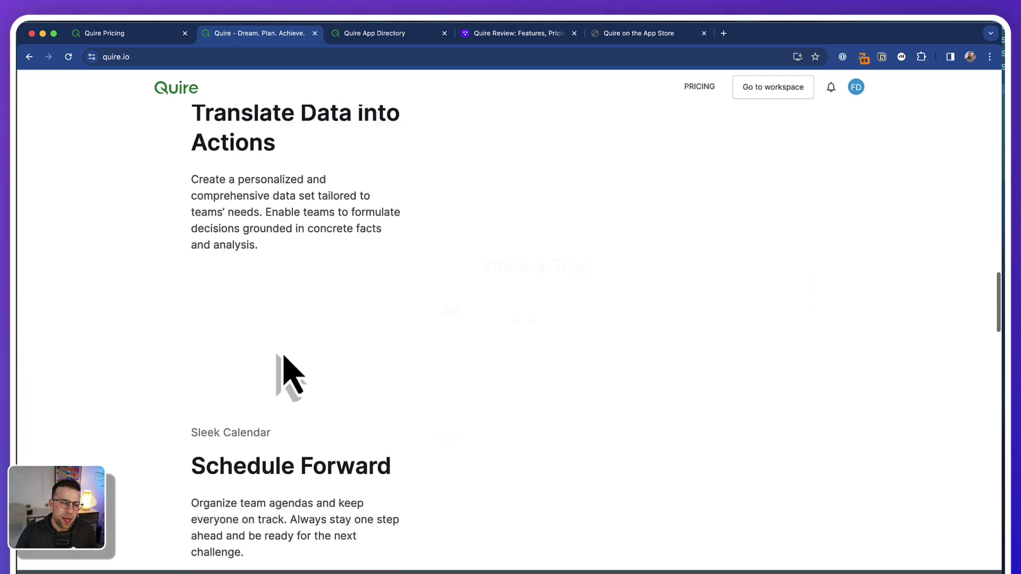
scroll(283, 367, up, 3)
scroll(283, 367, up, 3)
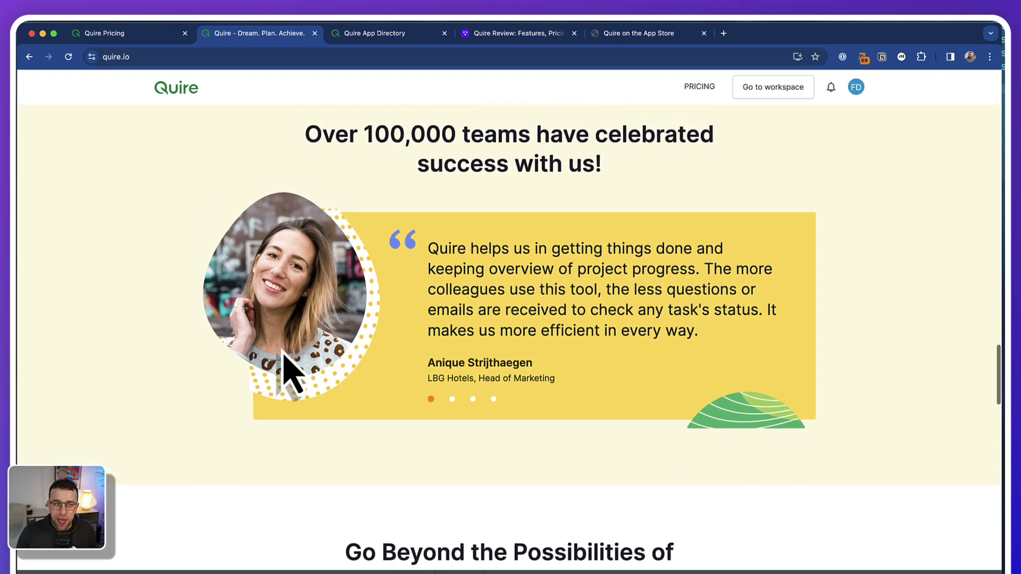
Highlight the 100,000 teams figure and browse down to 'Anytime. Anywhere.' and back up
drag(365, 159, 453, 152)
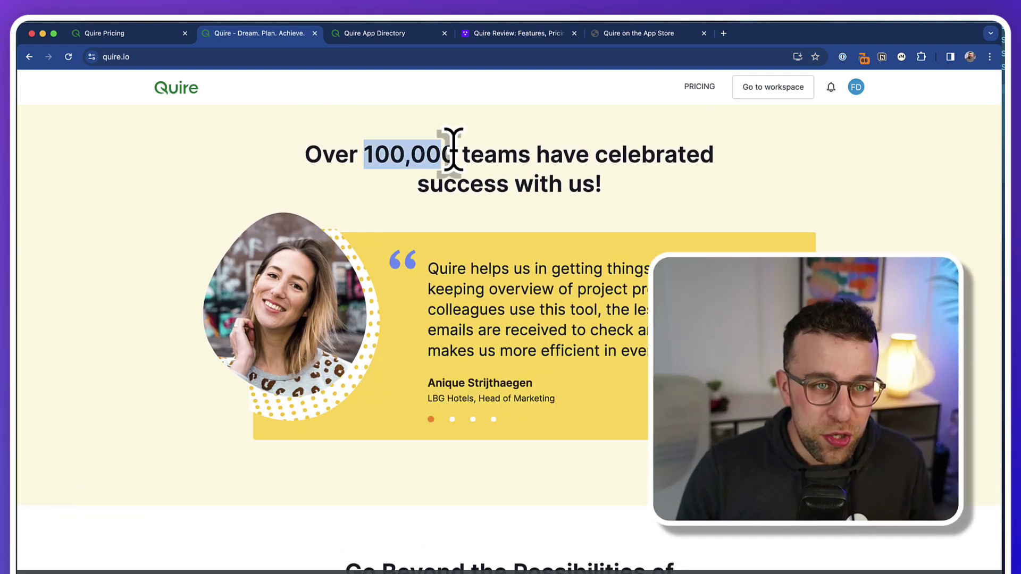
scroll(451, 183, down, 10)
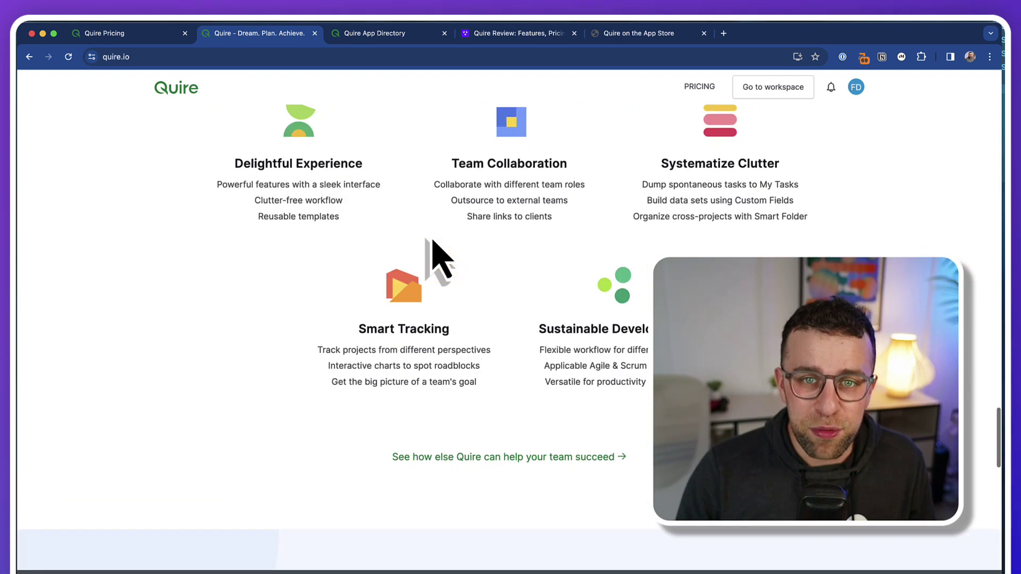
scroll(428, 239, down, 6)
scroll(433, 242, down, 6)
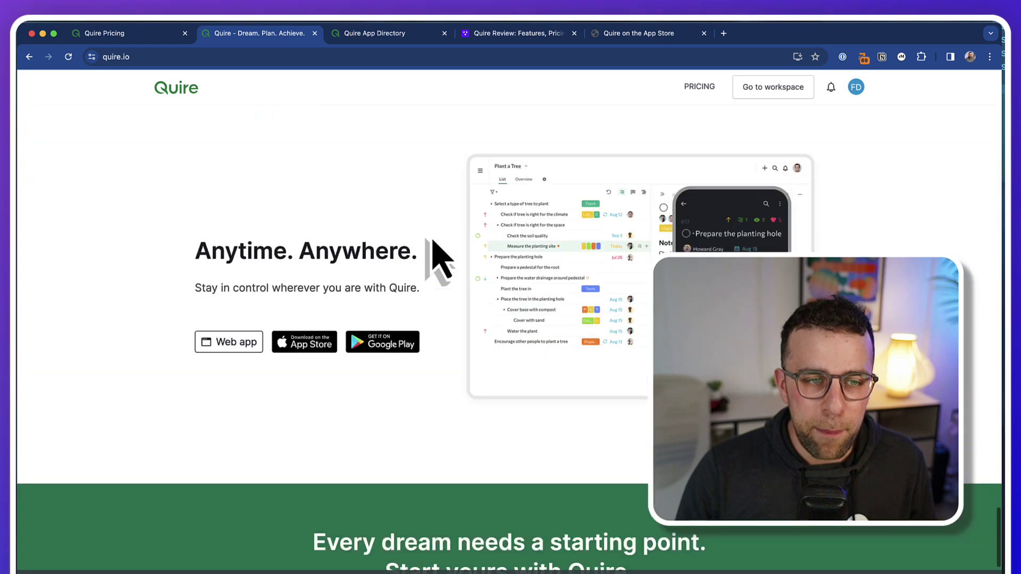
scroll(441, 261, up, 1)
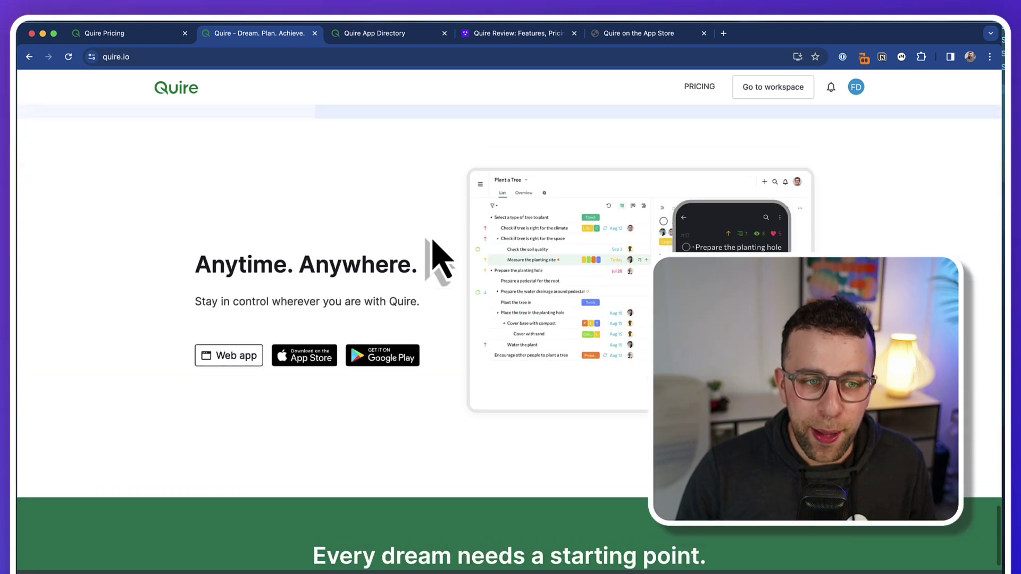
scroll(436, 255, down, 5)
scroll(435, 252, up, 20)
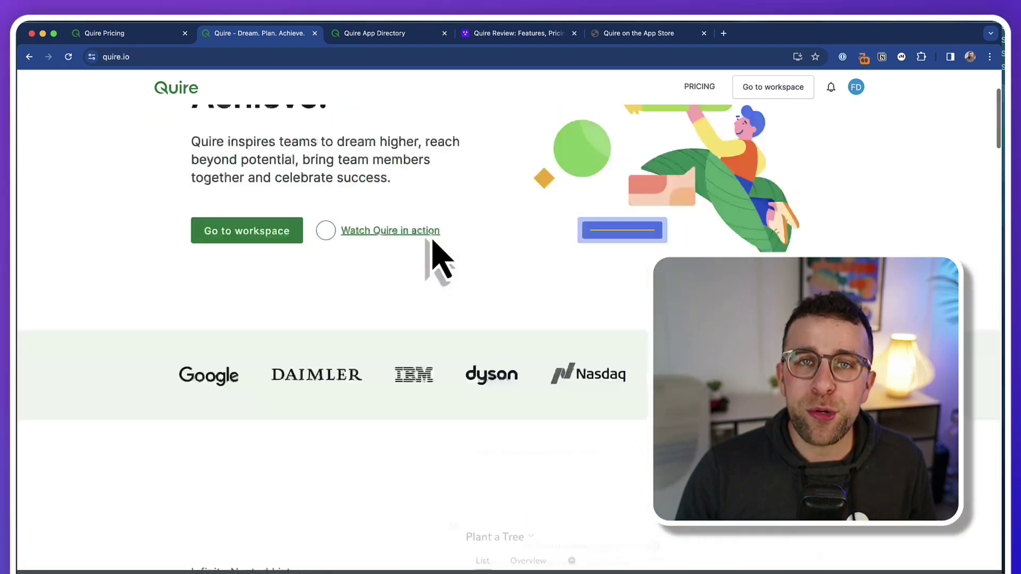
scroll(436, 261, up, 3)
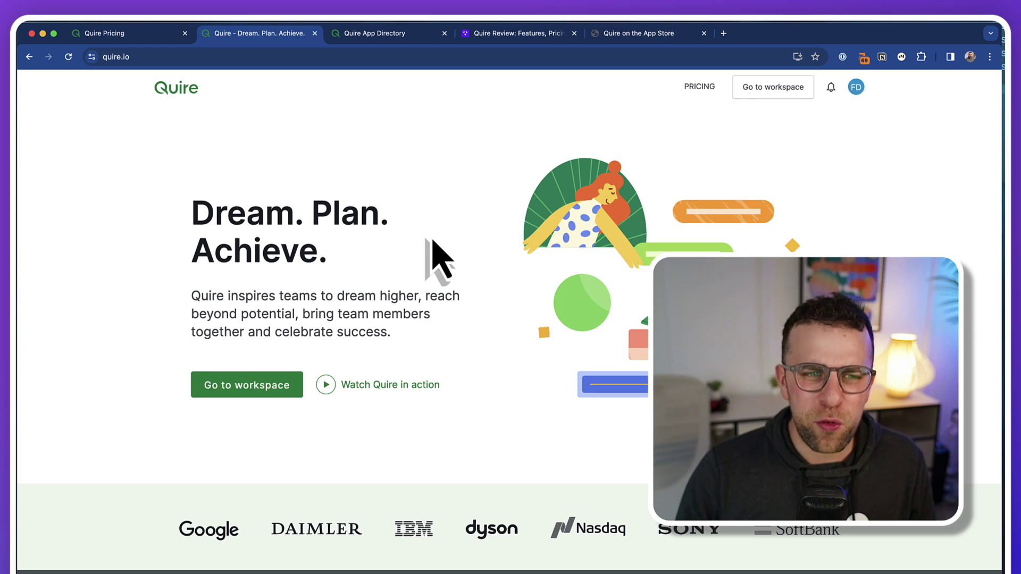